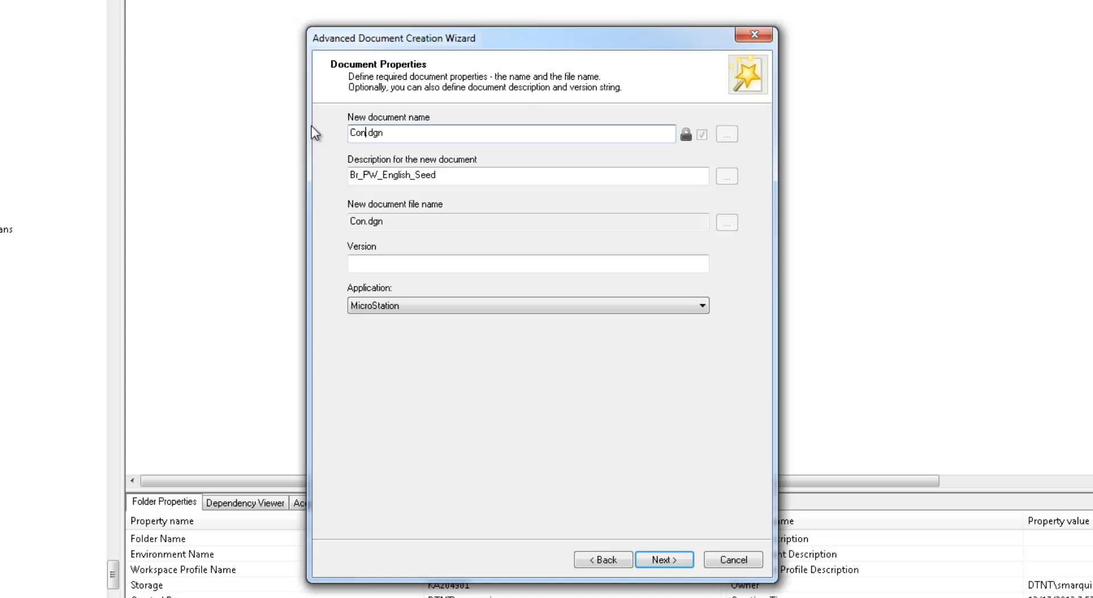
# Name the new document ConstructionLayout.dgn, create it, and open it in MicroStation, dismissing the positional unit prompt
pyautogui.write('stru')
pyautogui.write('ctionLa')
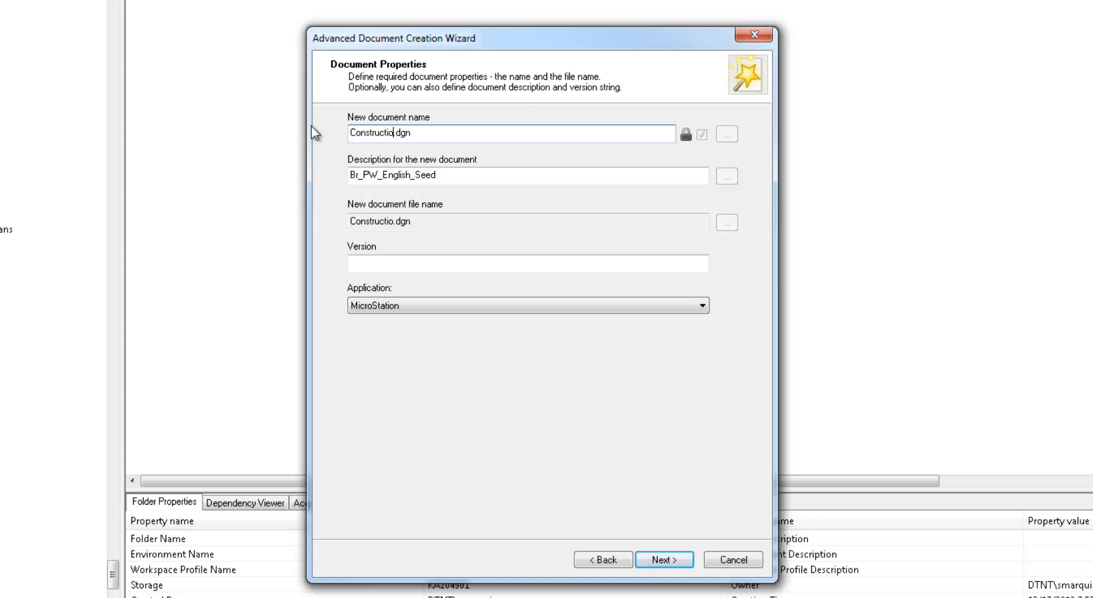
pyautogui.write('yout')
pyautogui.click(660, 558)
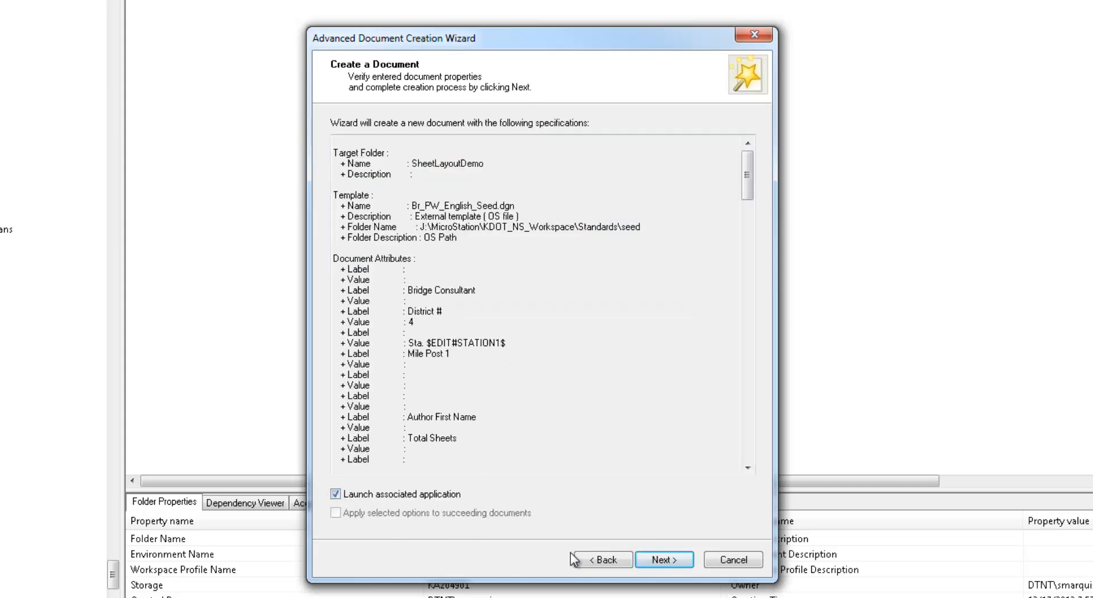
pyautogui.click(646, 560)
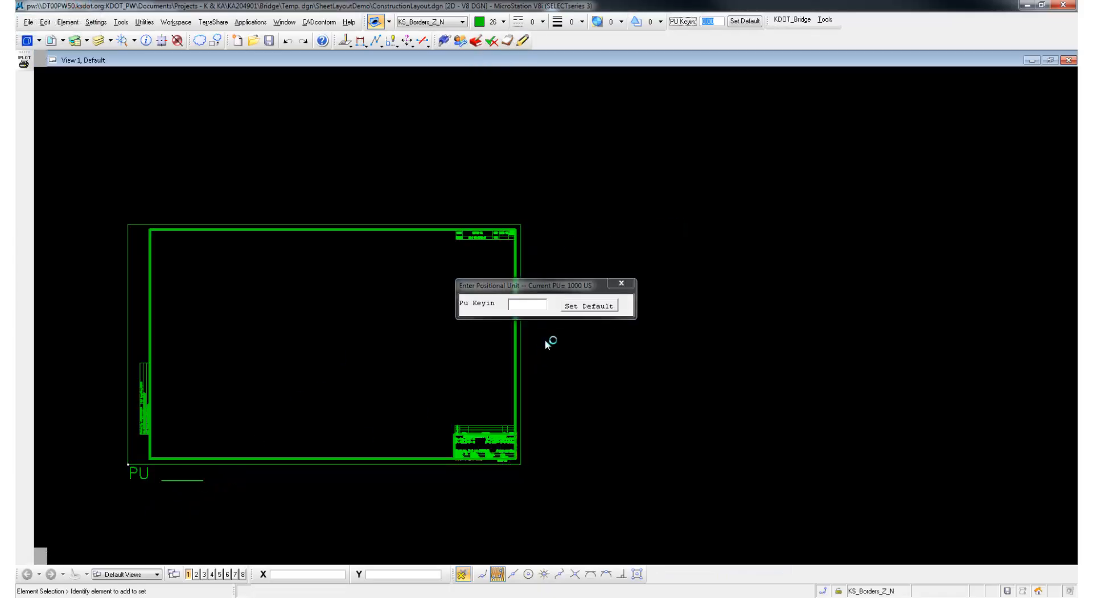
pyautogui.click(620, 285)
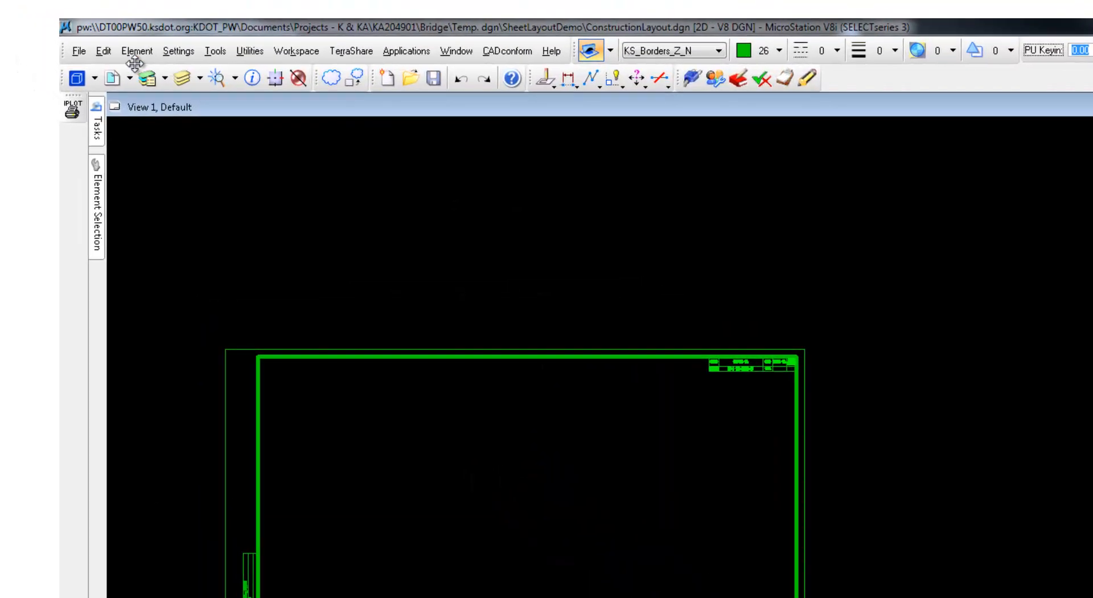
# Unlock all elements of the seed file's sheet border and delete them to leave the drawing empty
pyautogui.click(45, 21)
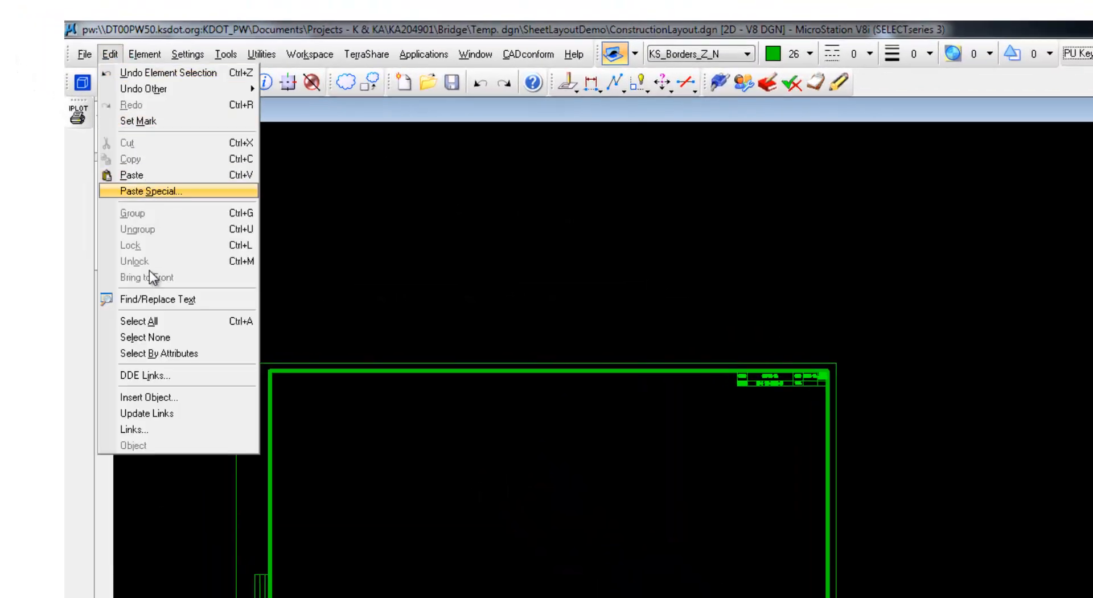
pyautogui.click(146, 321)
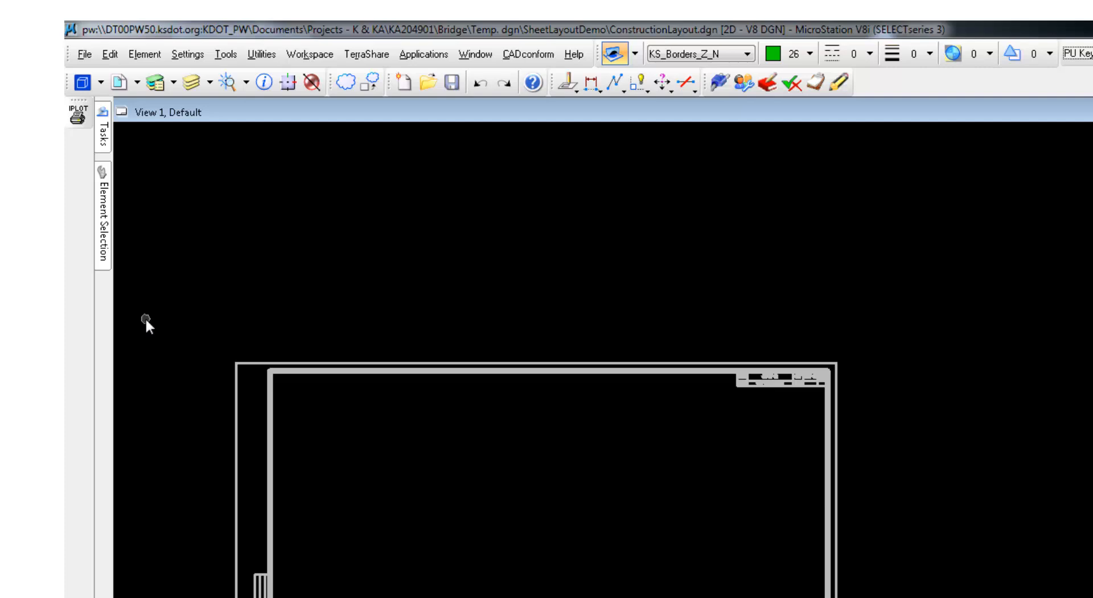
pyautogui.click(109, 53)
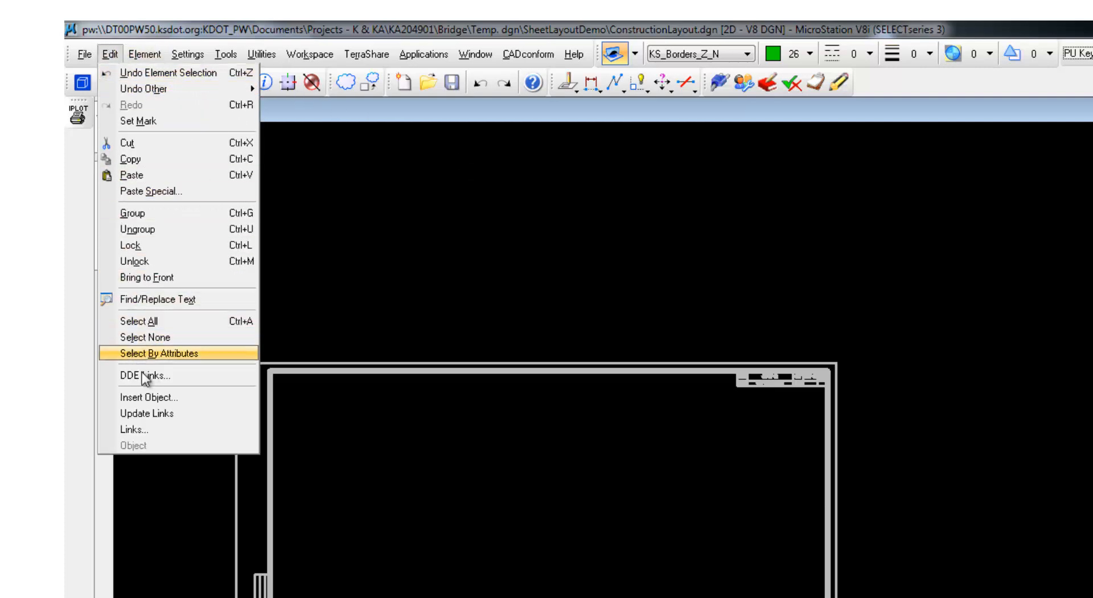
pyautogui.click(145, 262)
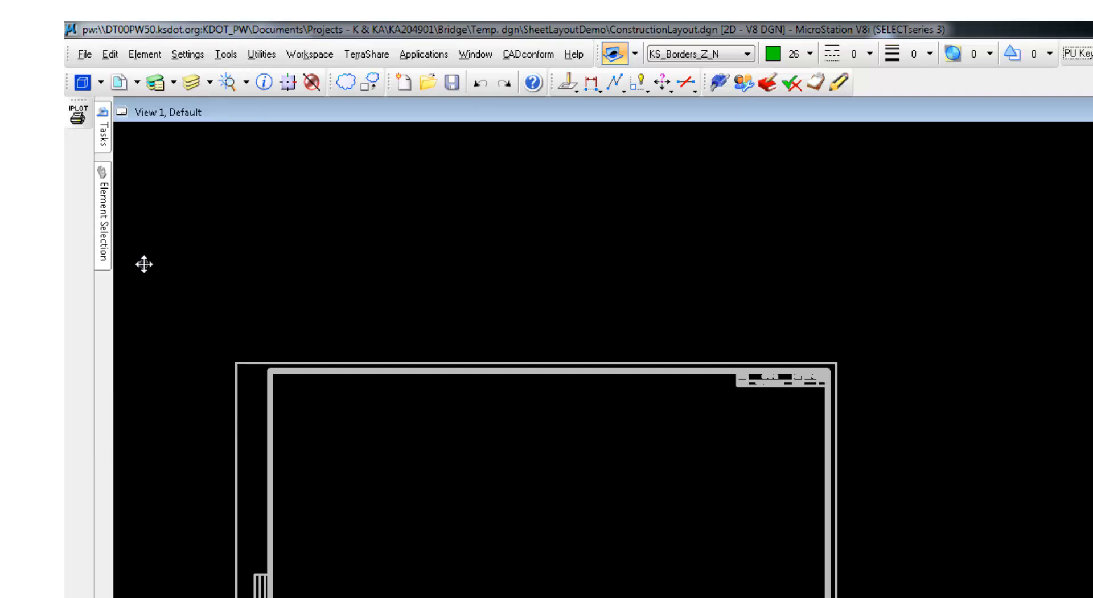
pyautogui.click(104, 132)
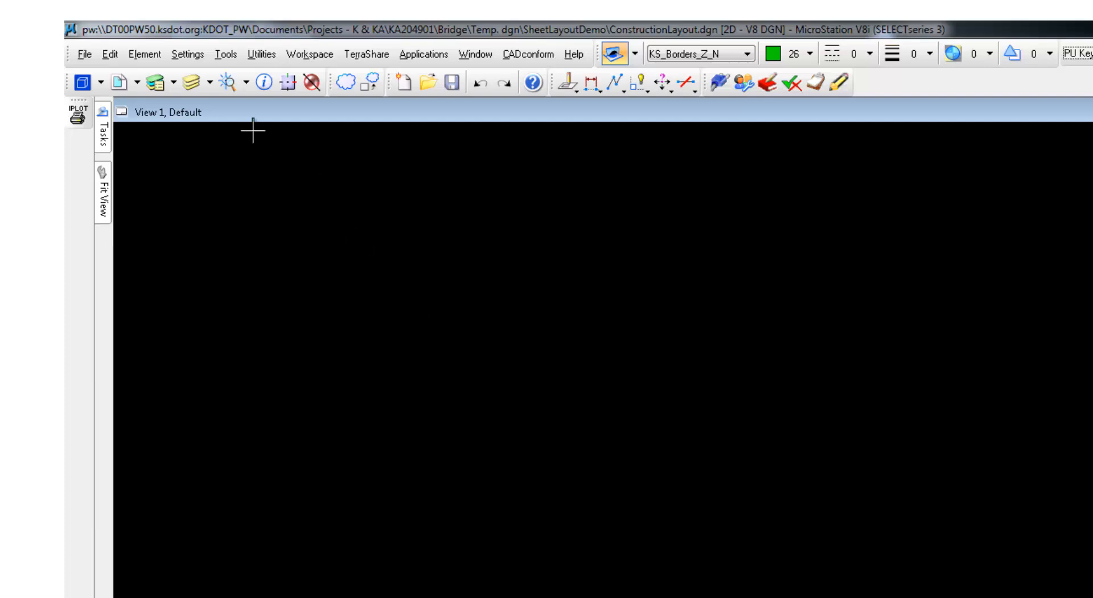
# Choose the master file ka204901rbs-01.dgn from the dgn folder as a new reference, using the Interactive attachment method
pyautogui.click(155, 83)
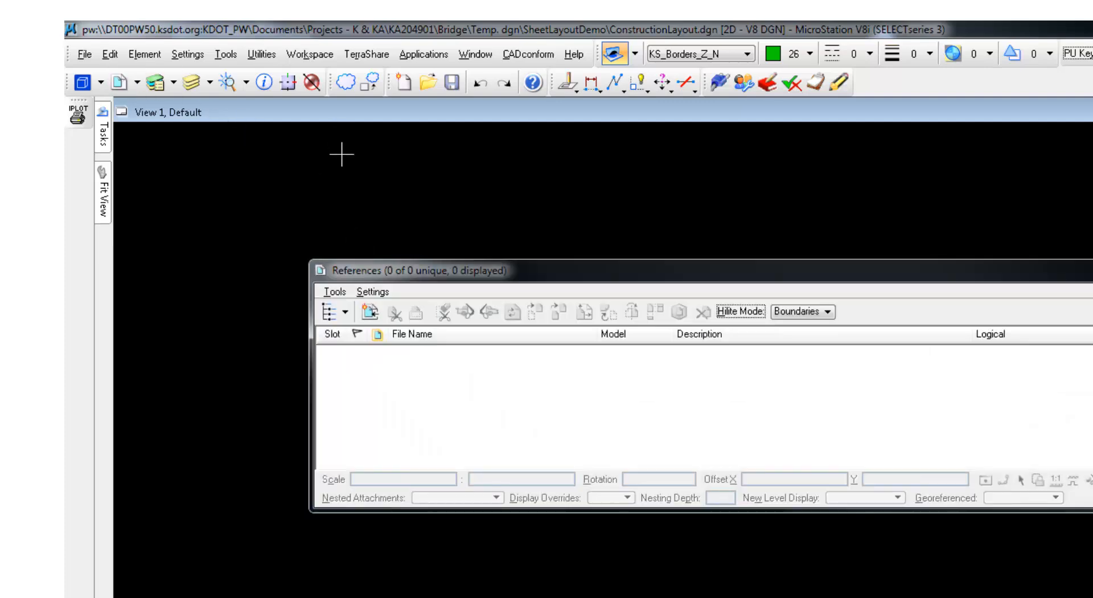
pyautogui.click(370, 312)
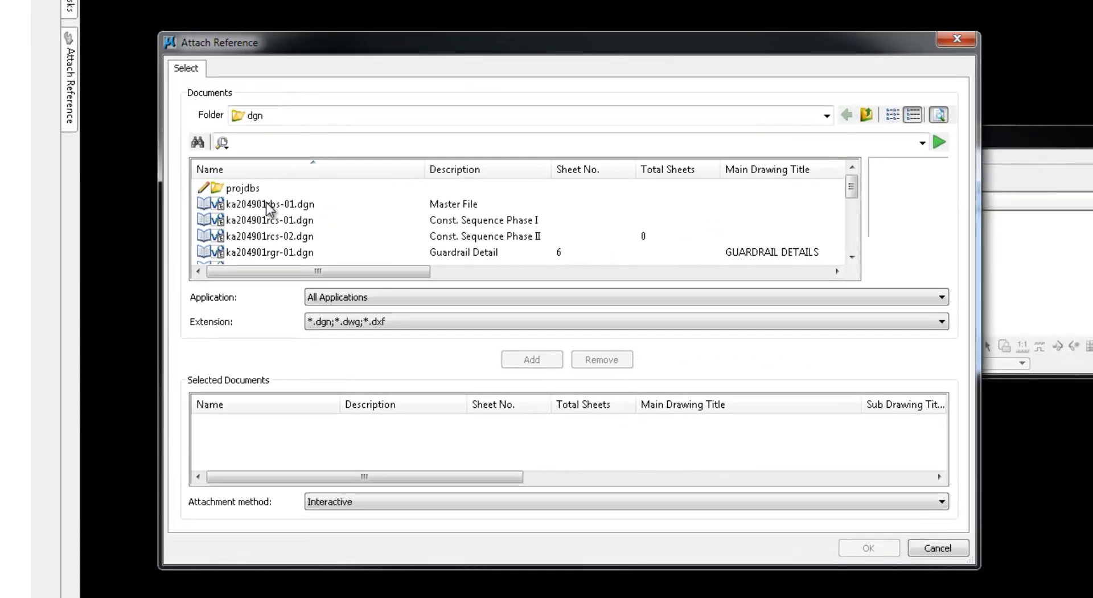
pyautogui.click(299, 338)
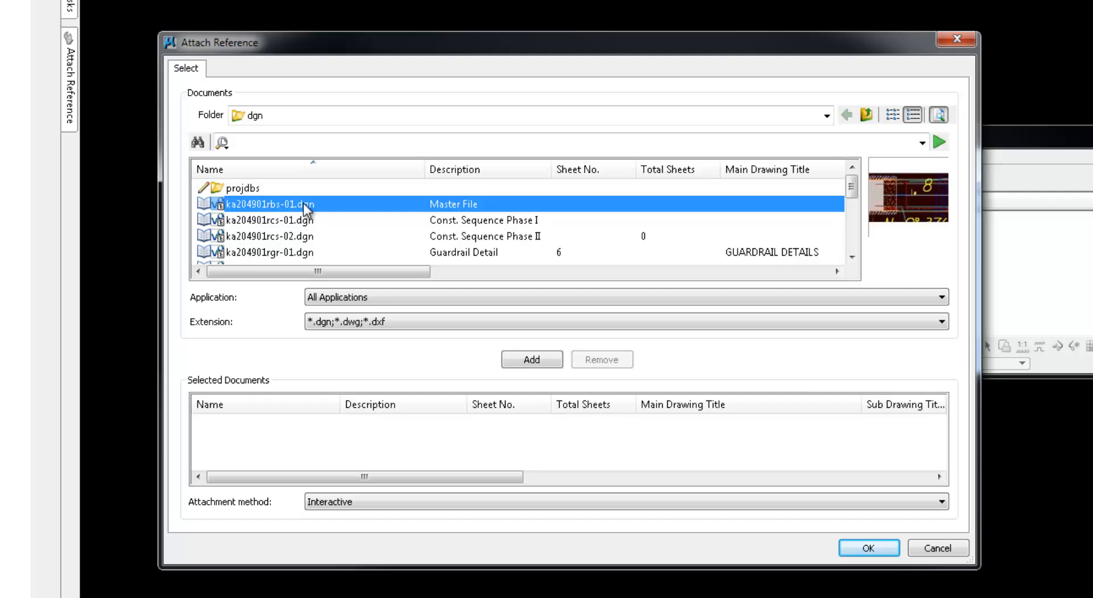
pyautogui.click(531, 359)
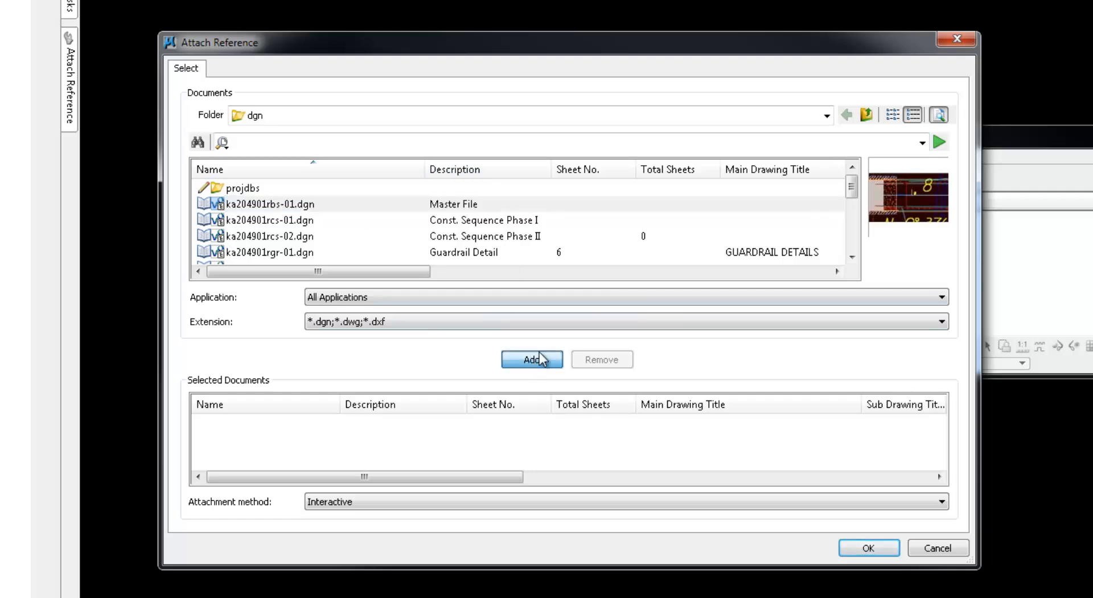
pyautogui.click(885, 546)
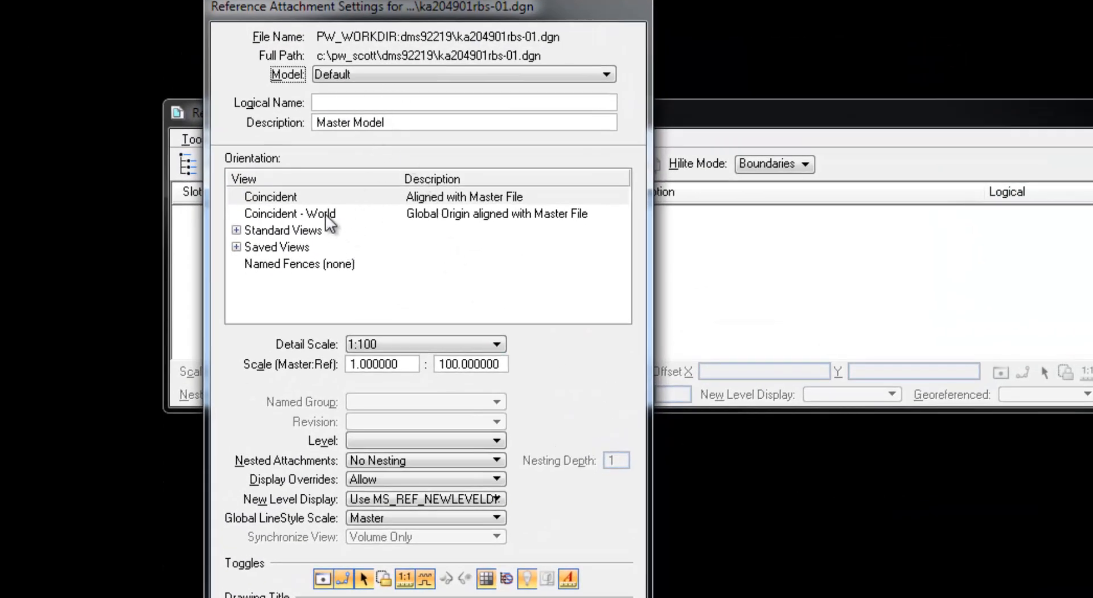
# Attach the reference with Coincident - World orientation and a master-to-reference scale of 1:1
pyautogui.click(326, 214)
pyautogui.click(456, 366)
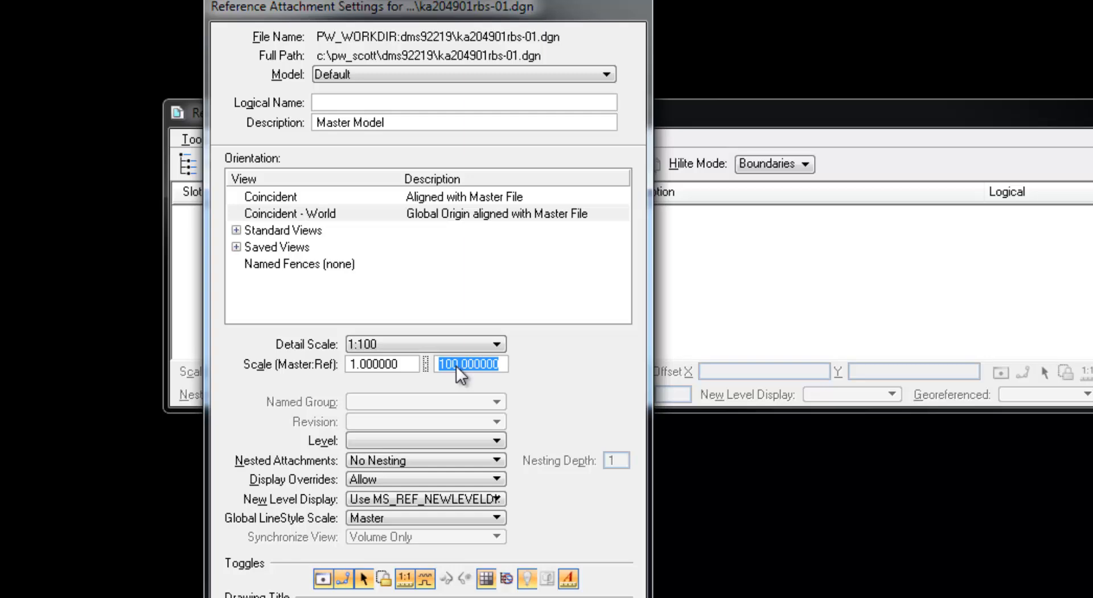
pyautogui.write('1')
pyautogui.click(378, 362)
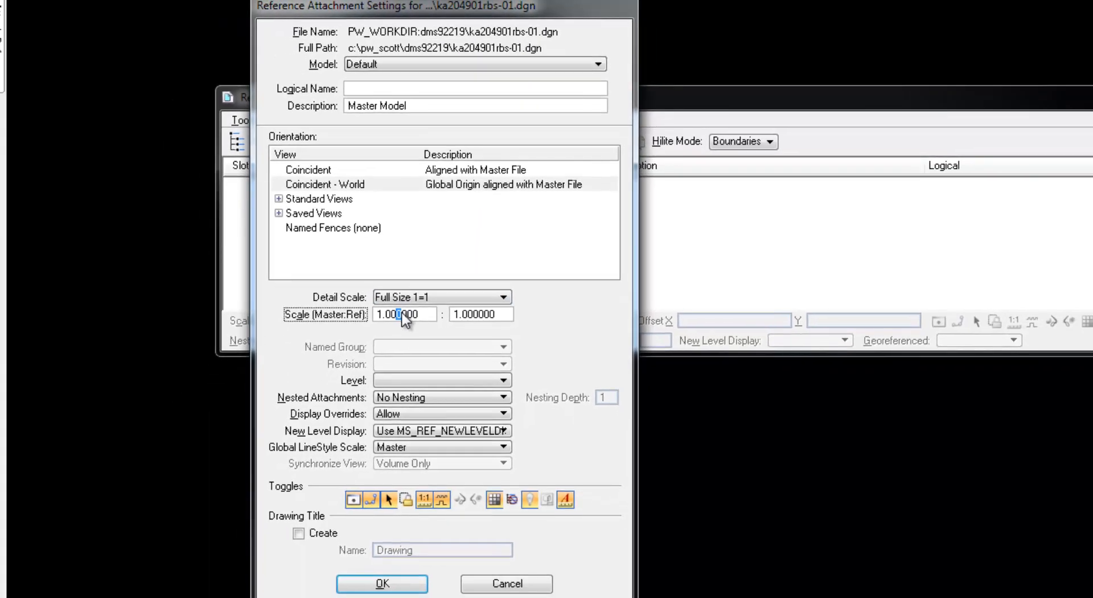
pyautogui.click(399, 584)
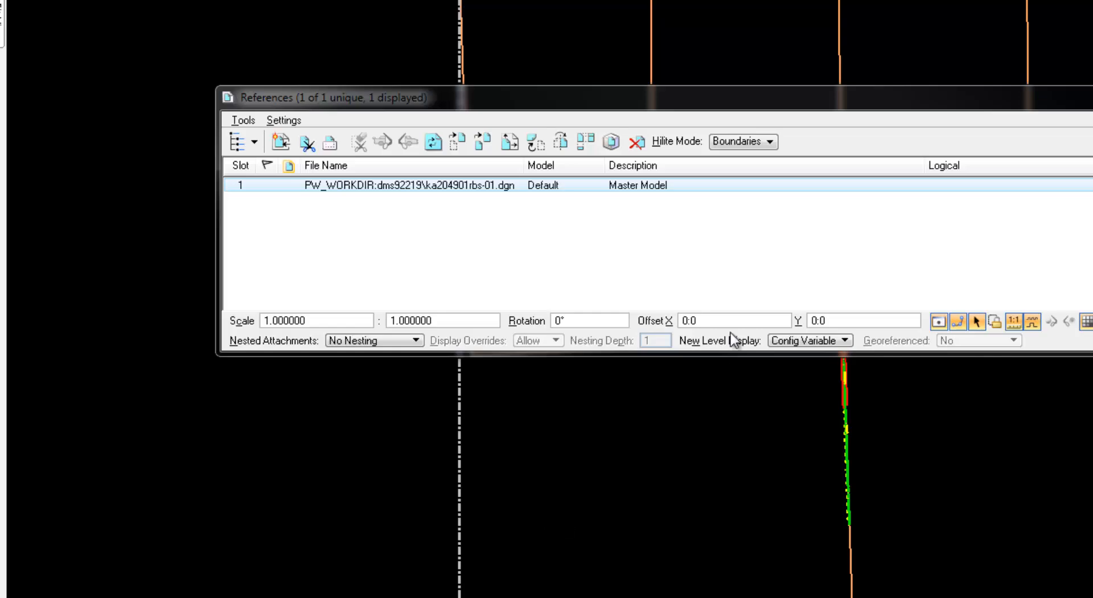
# Rotate the view by 2 Points along the vertical road alignment so the road runs horizontally, and close the References dialog
pyautogui.moveTo(948, 107); pyautogui.dragTo(861, 447)
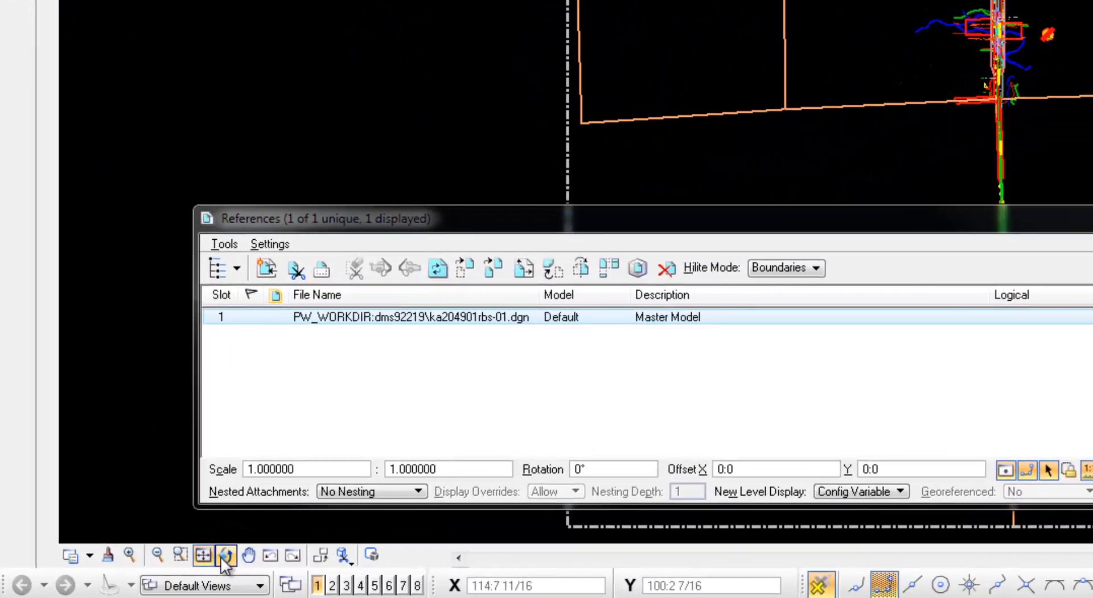
pyautogui.click(224, 555)
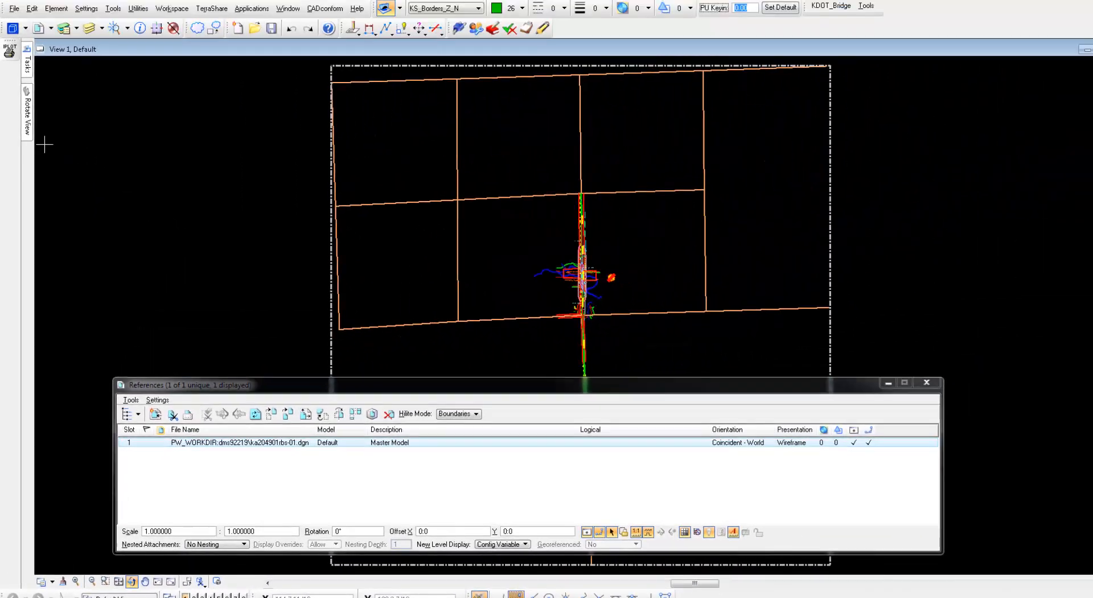
pyautogui.moveTo(28, 117)
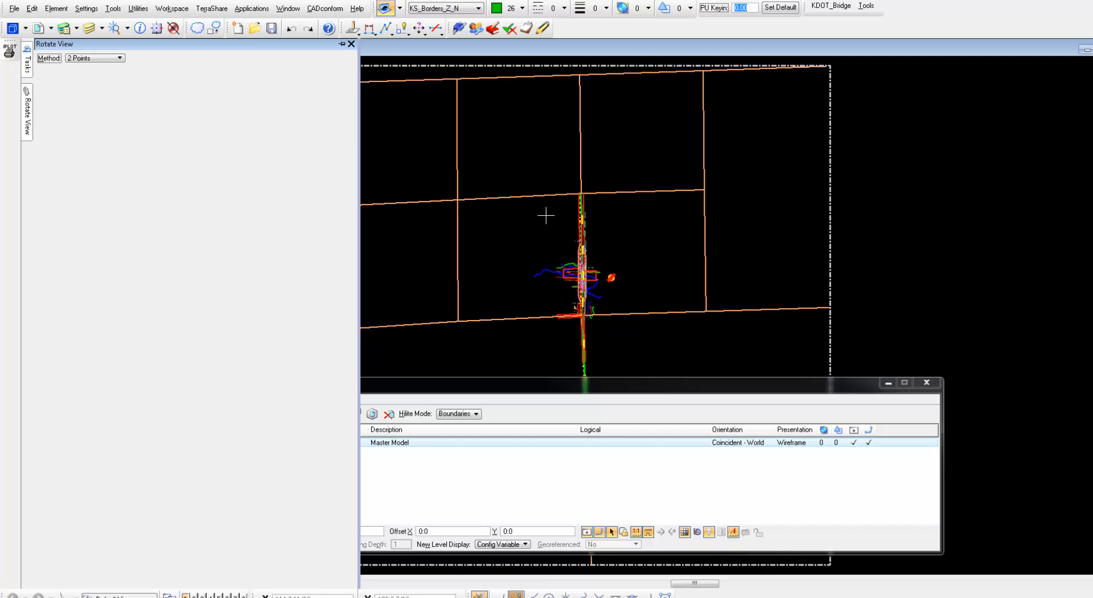
pyautogui.click(582, 194)
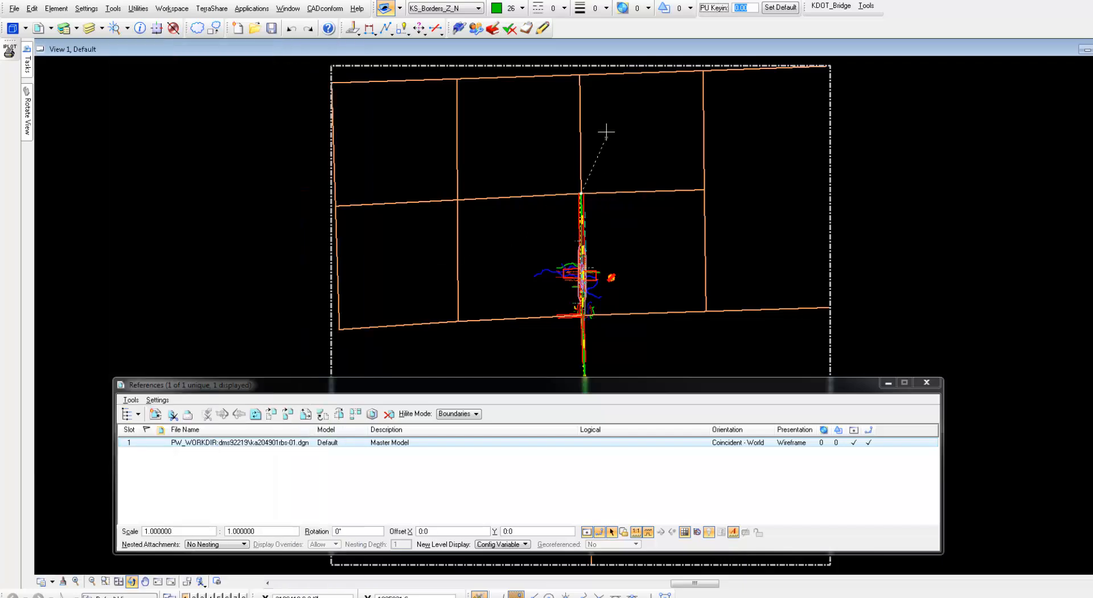
pyautogui.click(581, 88)
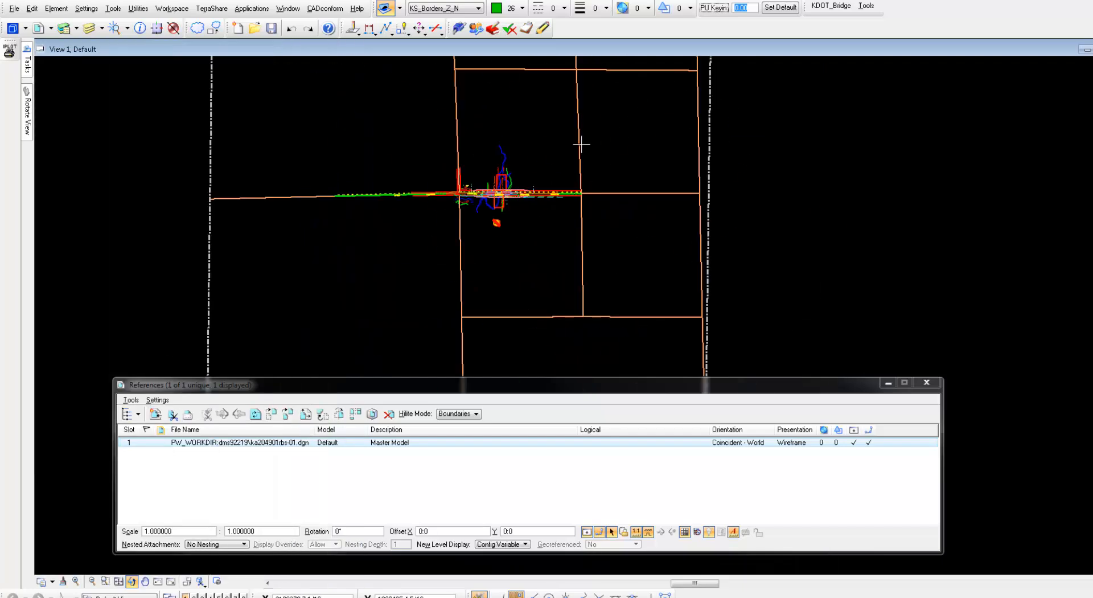
pyautogui.scroll(6, 529, 171)
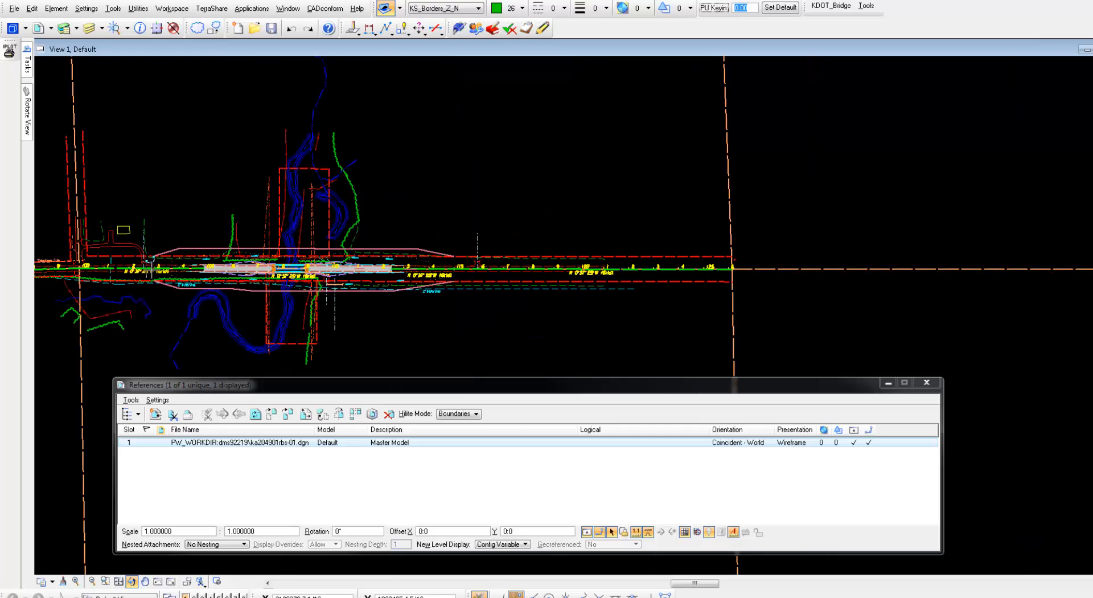
pyautogui.scroll(2, 145, 265)
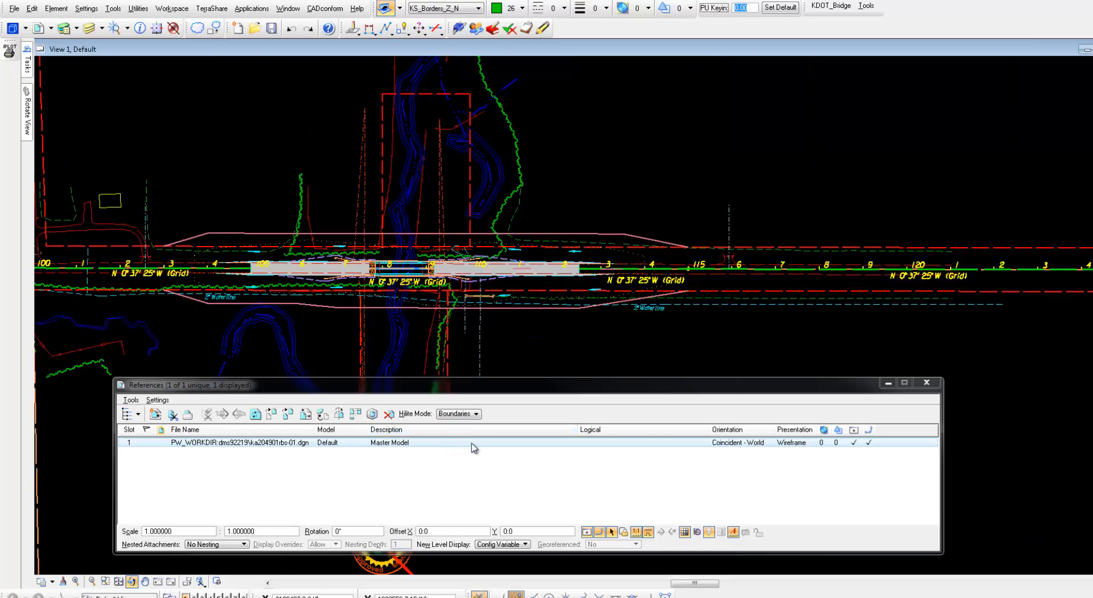
pyautogui.click(926, 382)
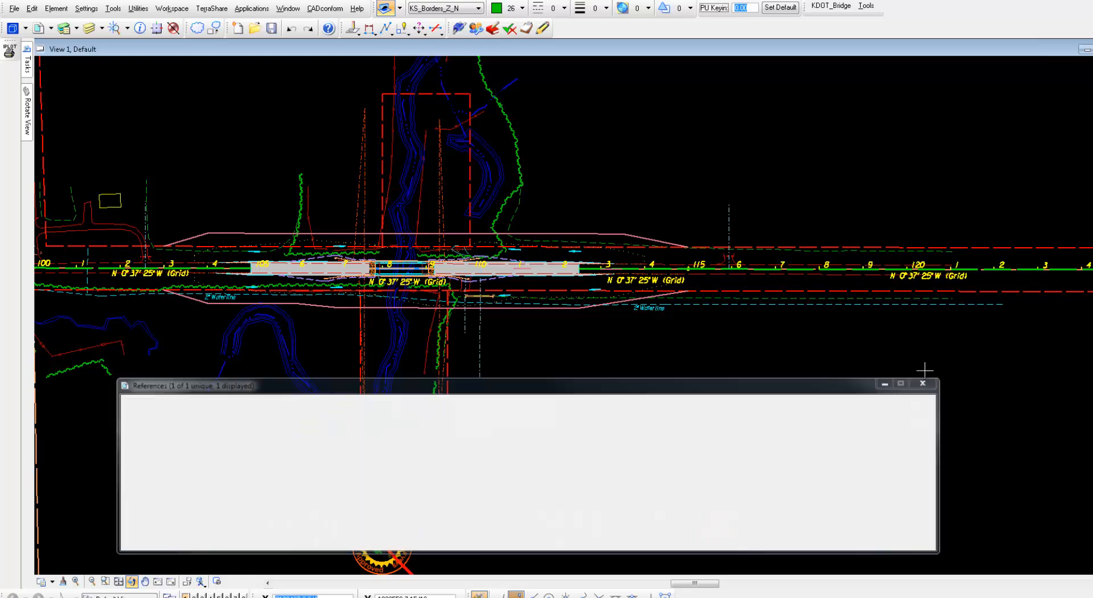
# Start placing the Plan Sheet (Construction Layout)(ClipShapes) cell from the KDOT bridge sheet composition cells, with X and Y scale 15
pyautogui.click(840, 7)
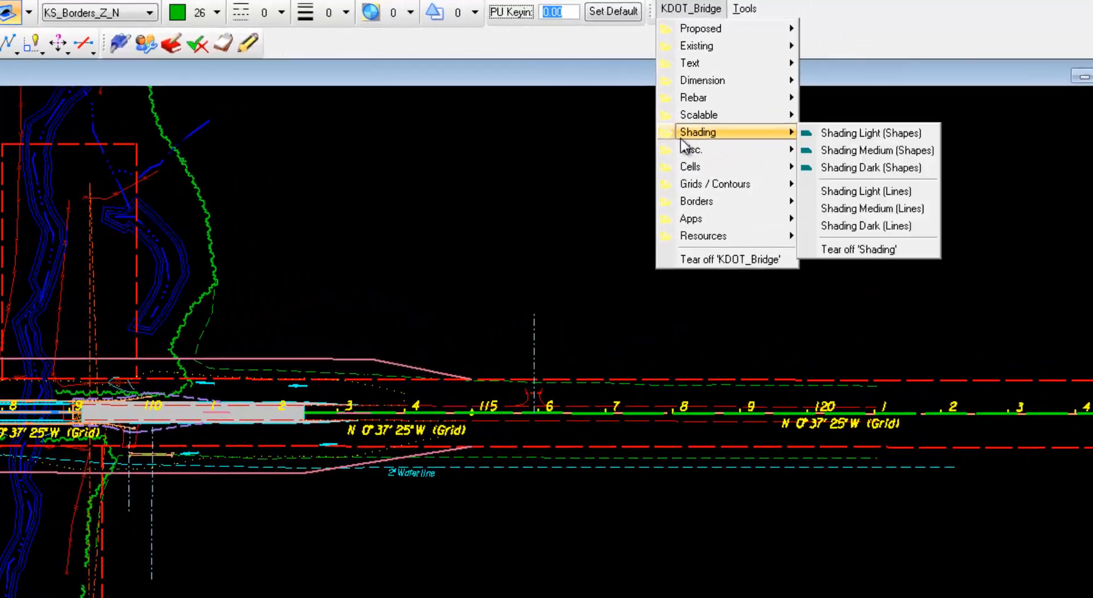
pyautogui.moveTo(821, 102)
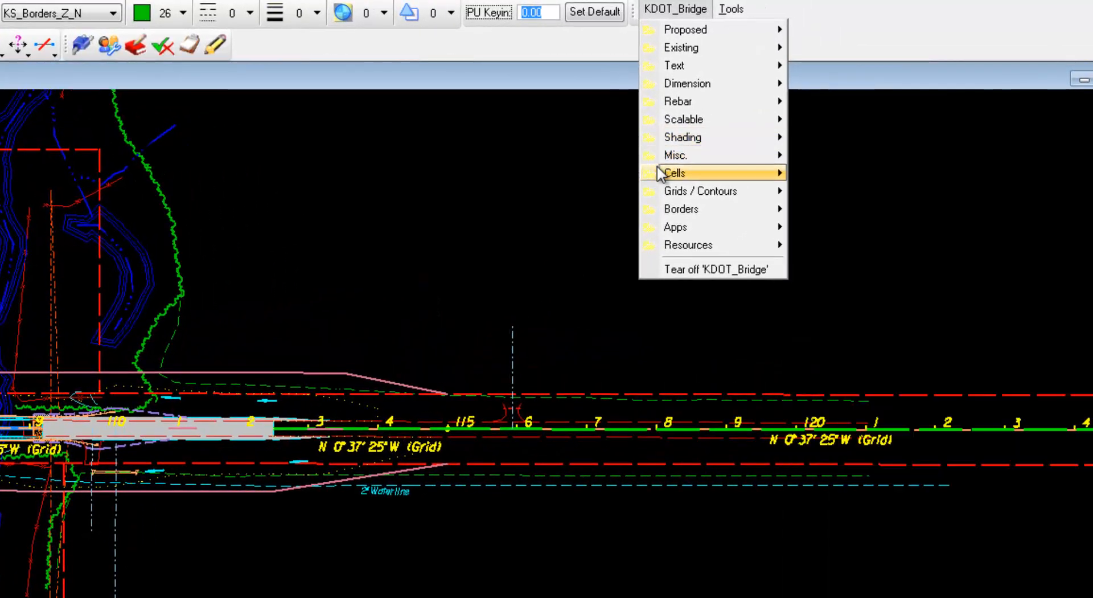
pyautogui.moveTo(663, 177)
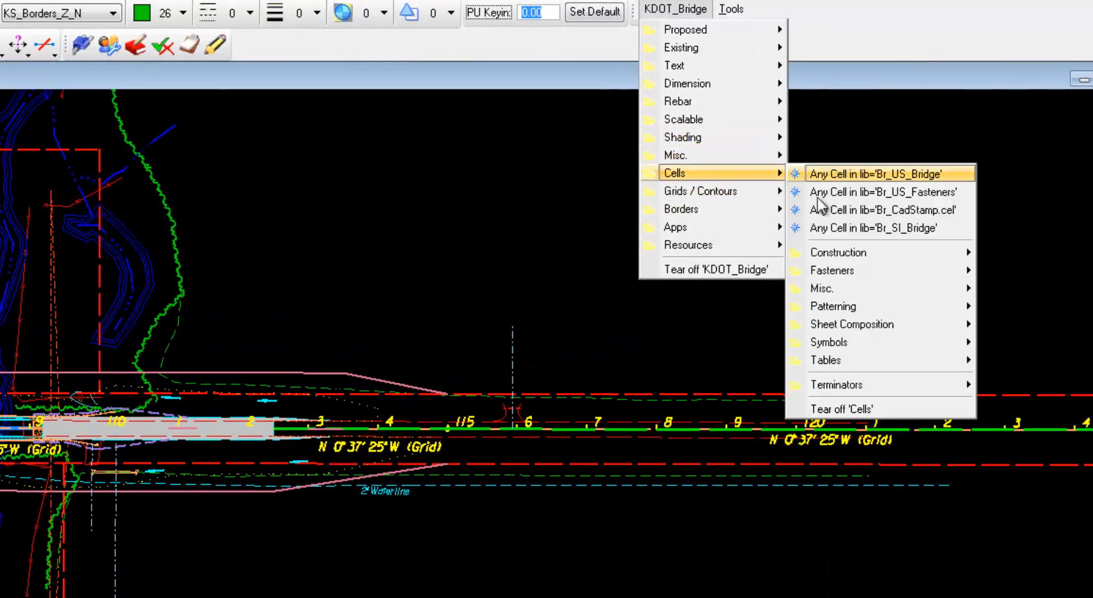
pyautogui.moveTo(824, 355)
pyautogui.moveTo(828, 327)
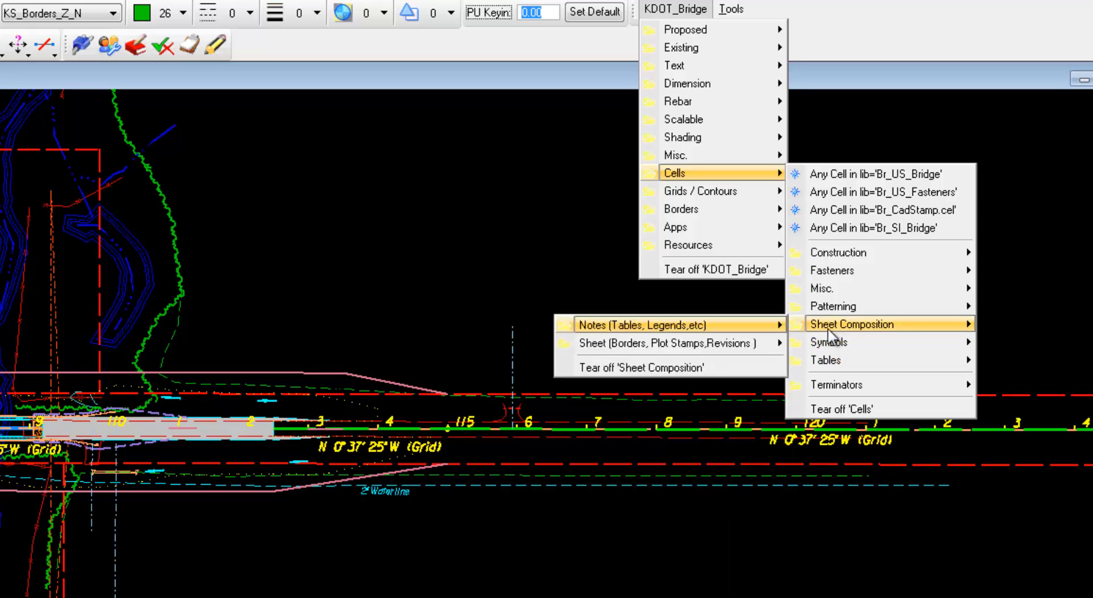
pyautogui.moveTo(739, 342)
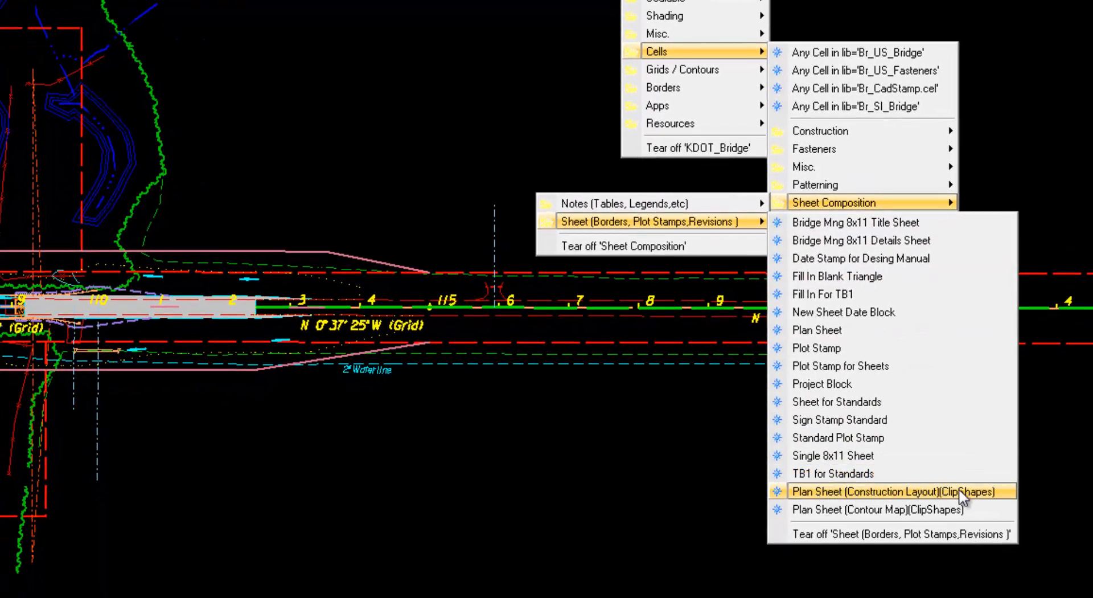
pyautogui.click(901, 492)
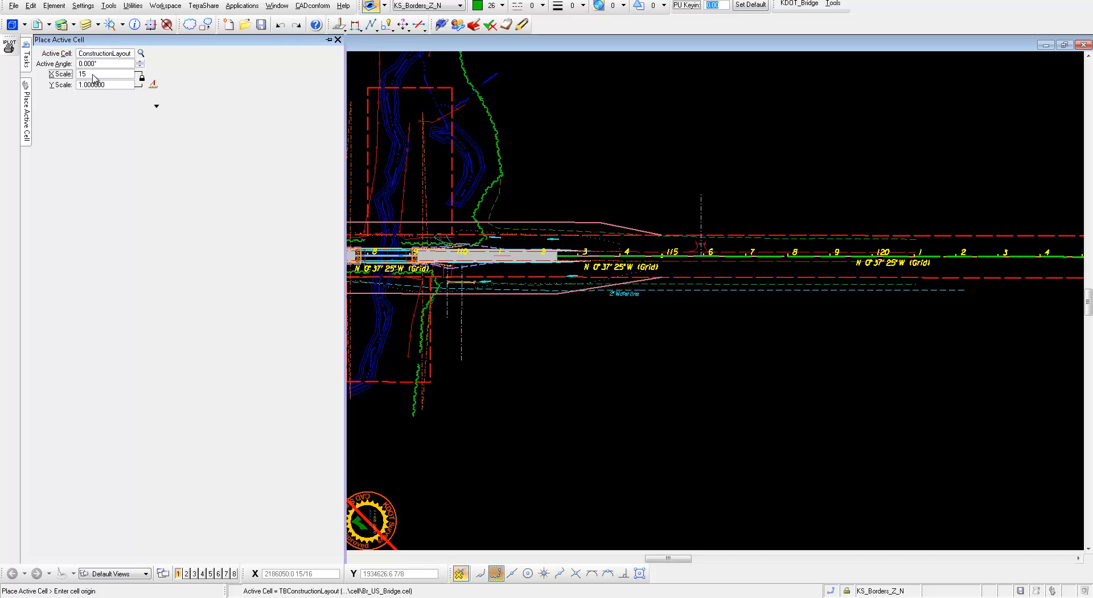
pyautogui.press('Tab')
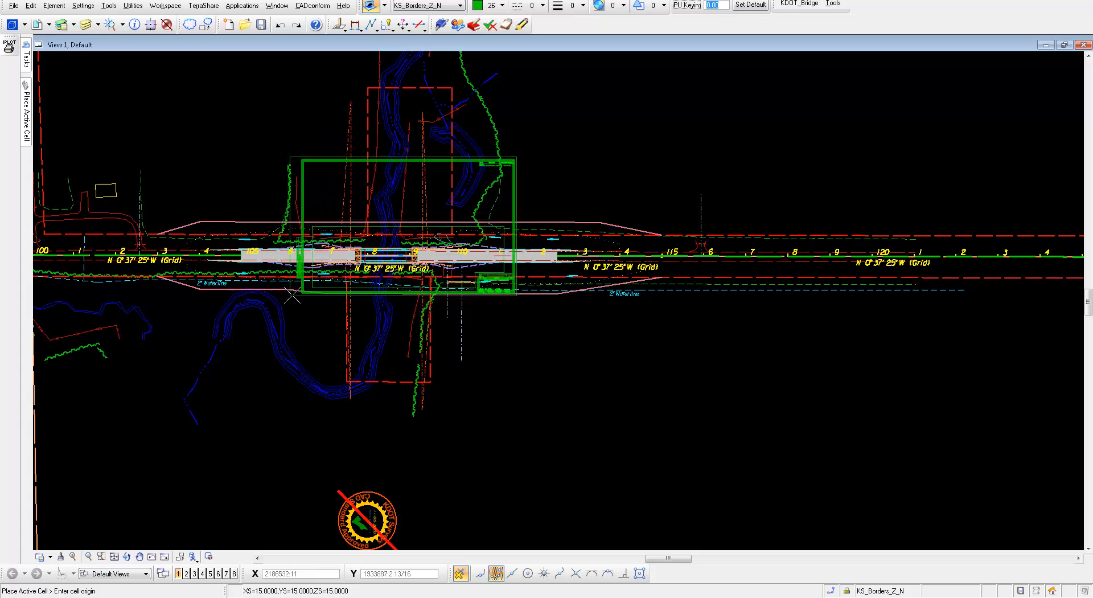
# Place the construction layout sheet cell around the bridge, with its origin just below the 2" waterline near station 106
pyautogui.scroll(3, 292, 289)
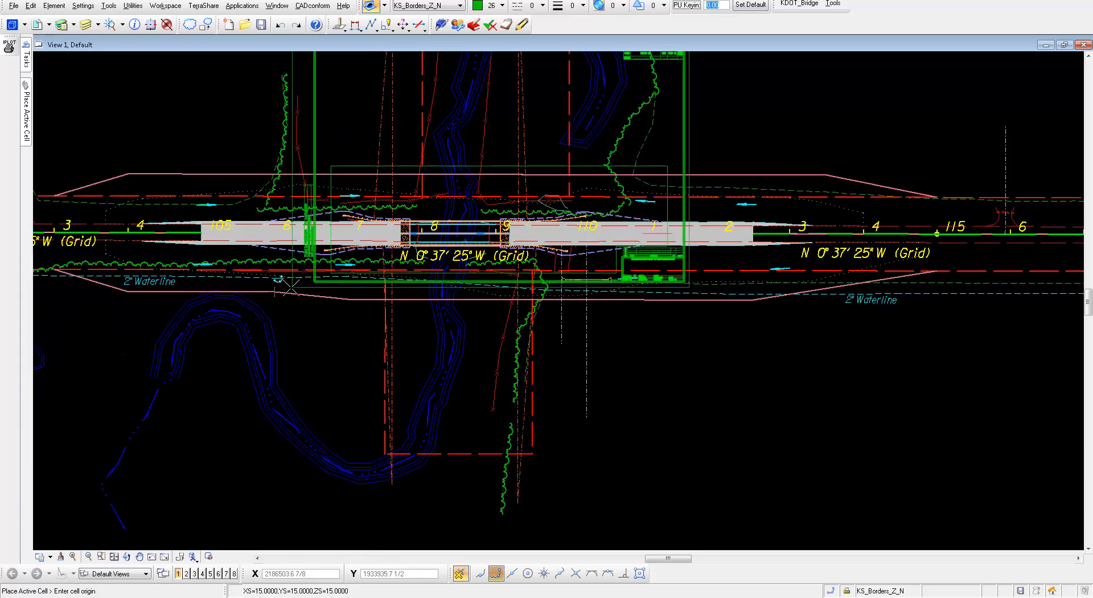
pyautogui.scroll(-2, 284, 287)
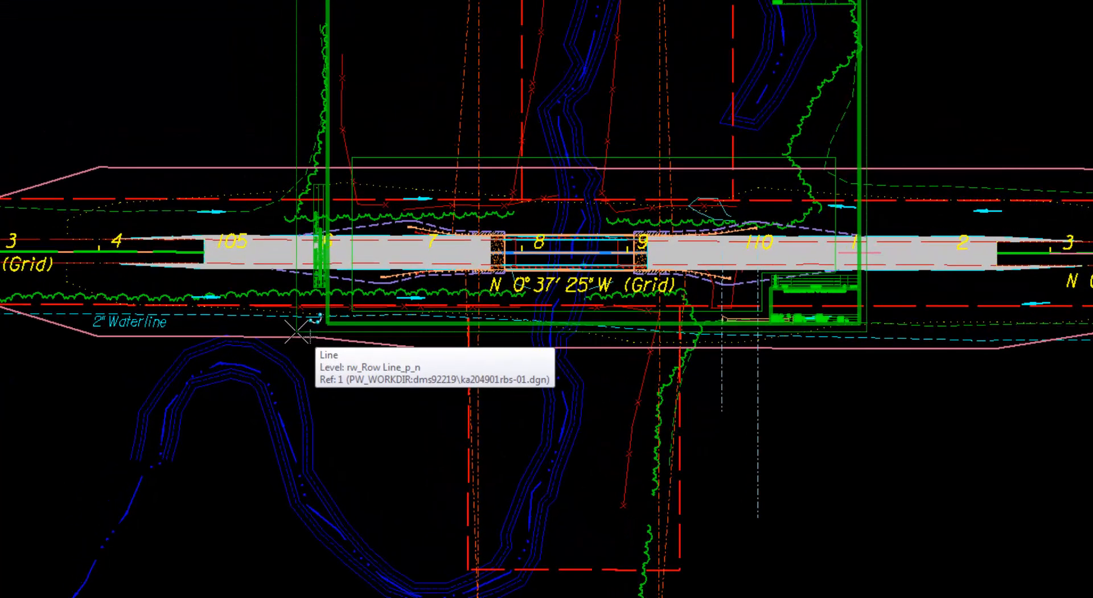
pyautogui.click(295, 331)
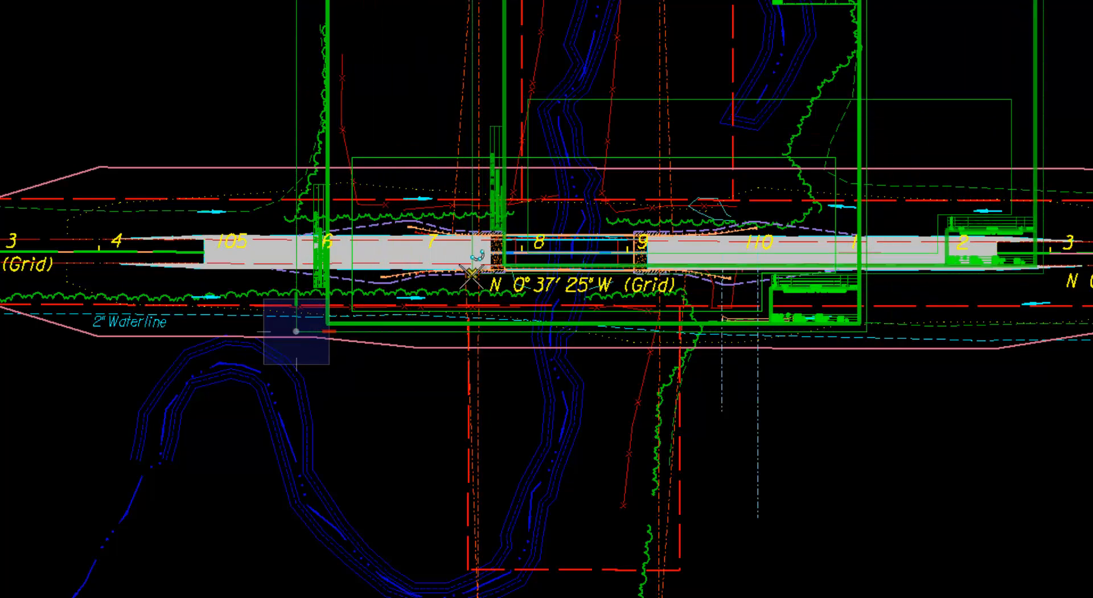
# Move the sheet cell straight down so the midpoint of its inner clip shape's short side sits on the road centerline
pyautogui.scroll(2, 905, 69)
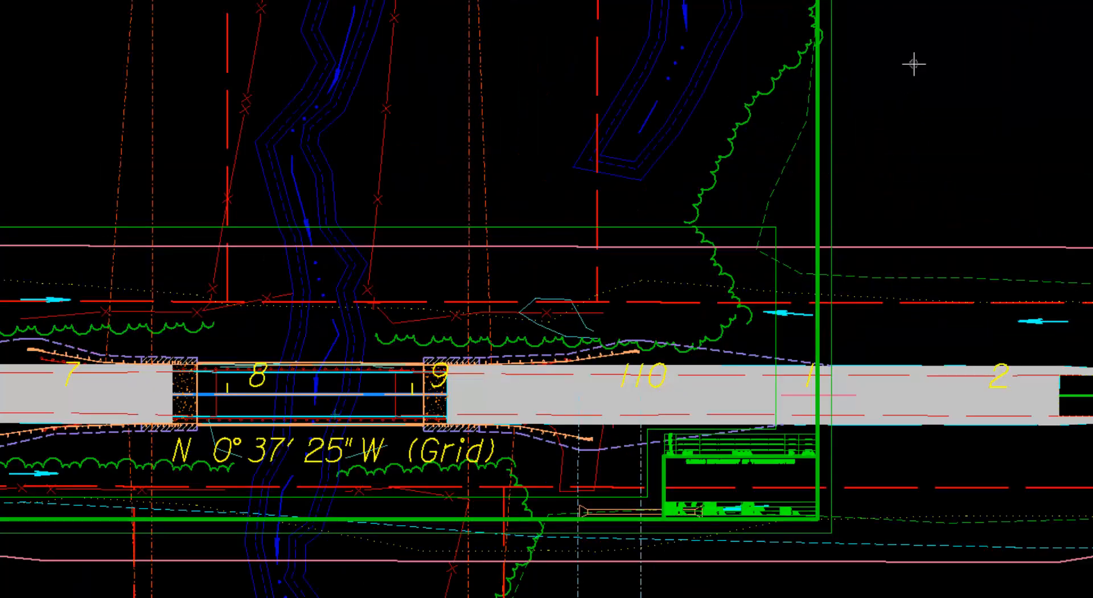
pyautogui.scroll(-2, 561, 397)
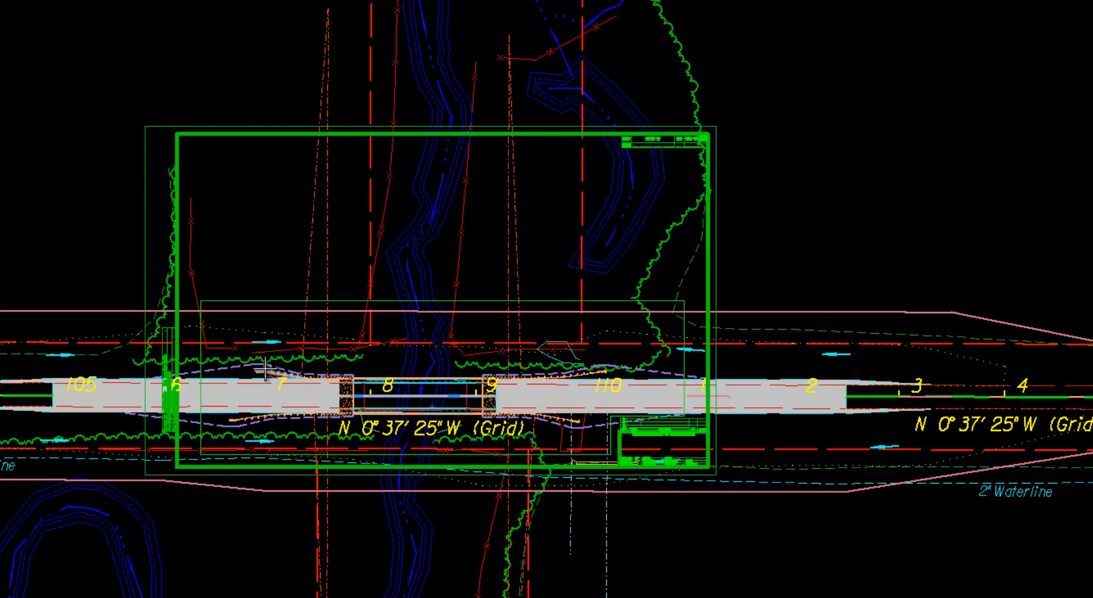
pyautogui.scroll(2, 165, 367)
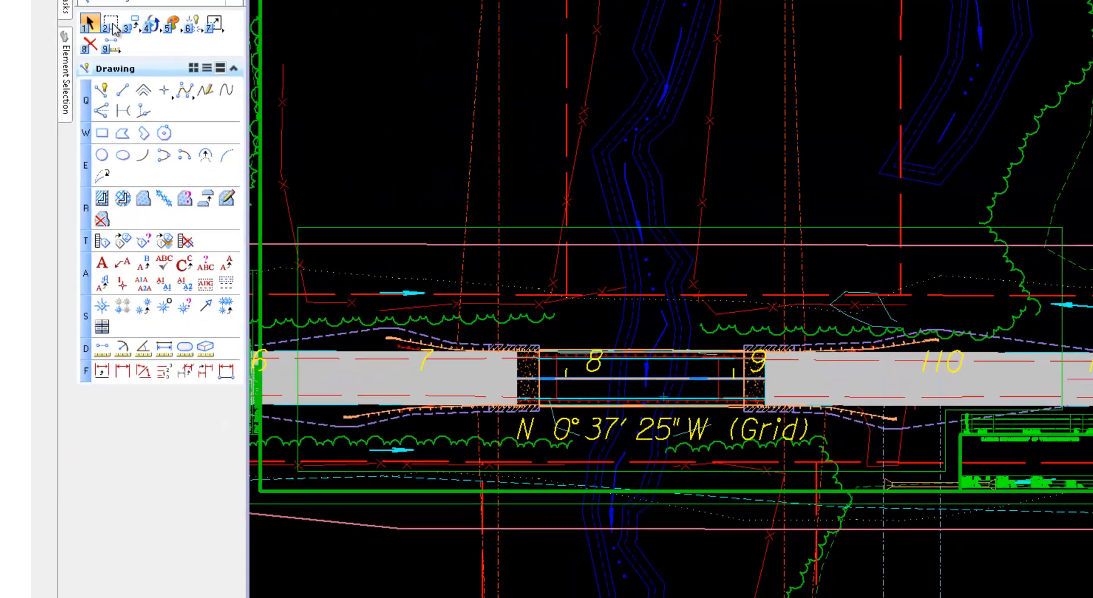
pyautogui.click(135, 22)
pyautogui.click(181, 54)
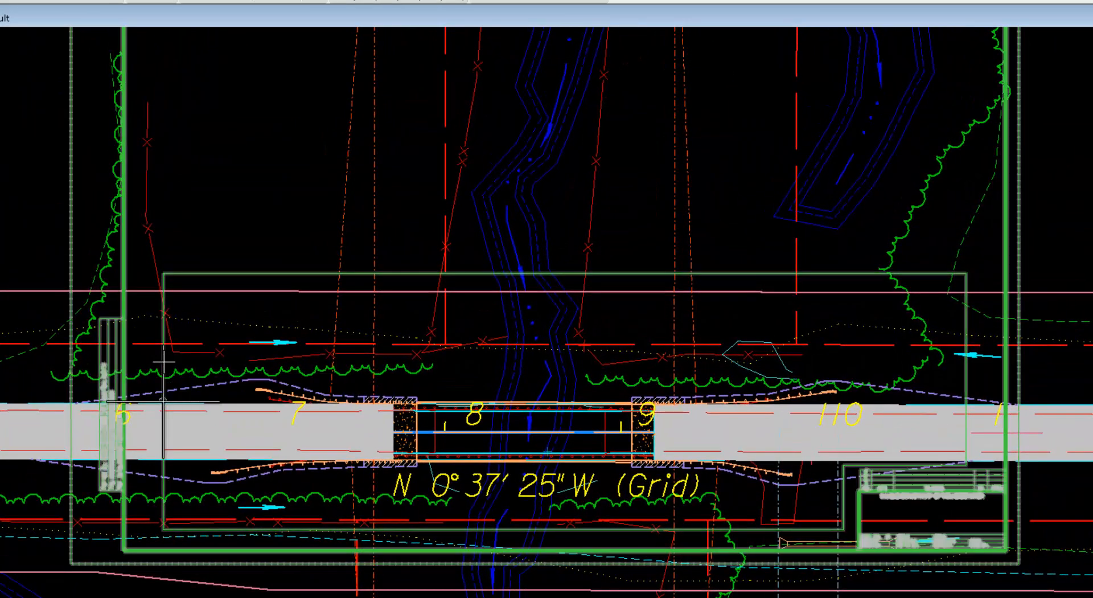
pyautogui.click(165, 403)
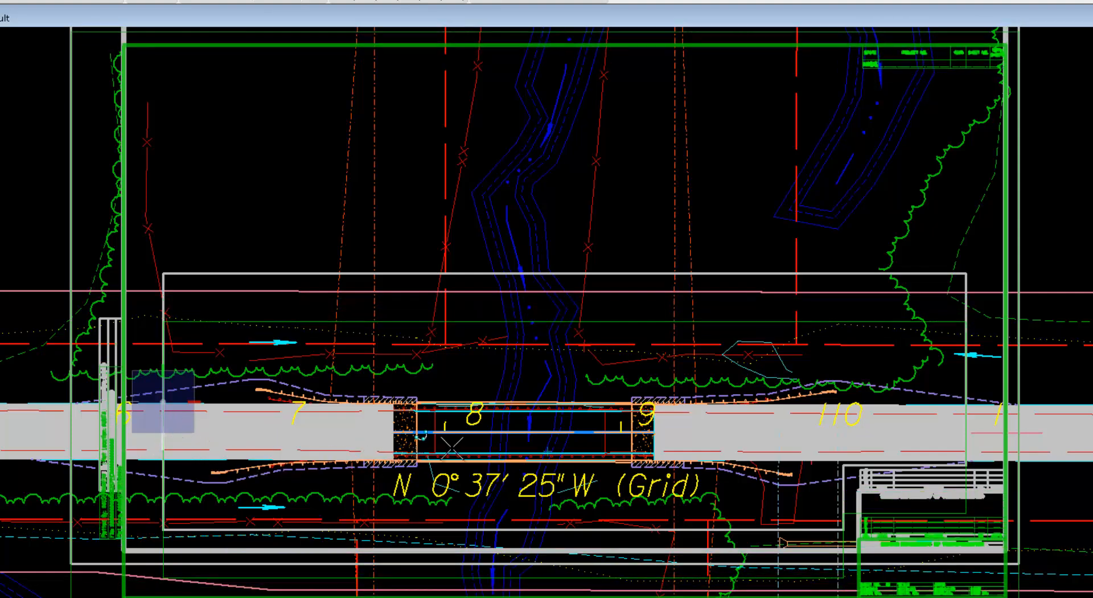
pyautogui.middleClick(425, 432)
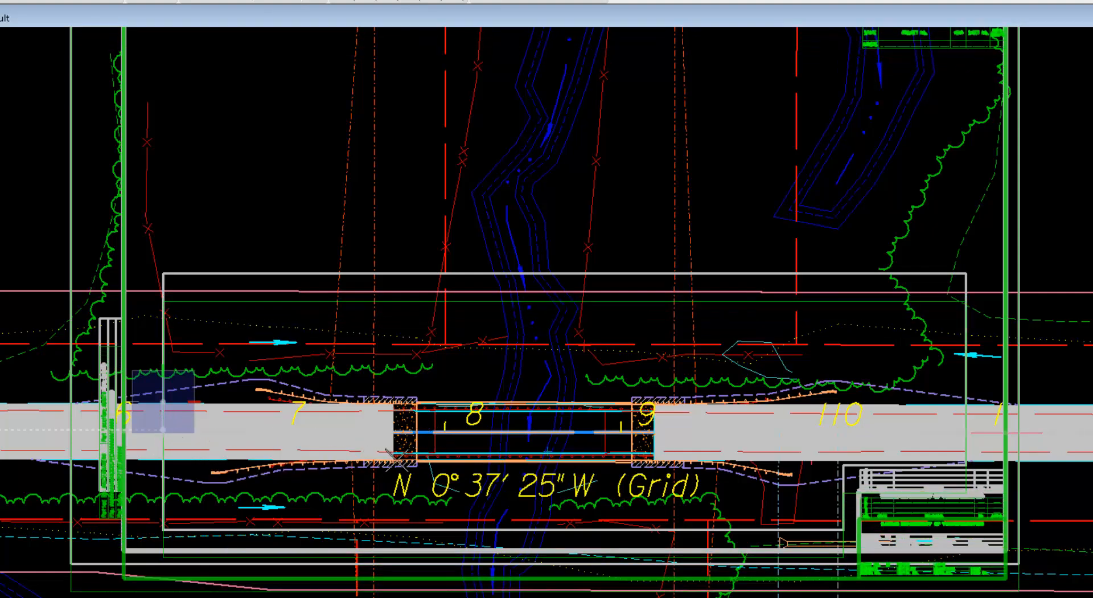
pyautogui.rightClick(218, 470)
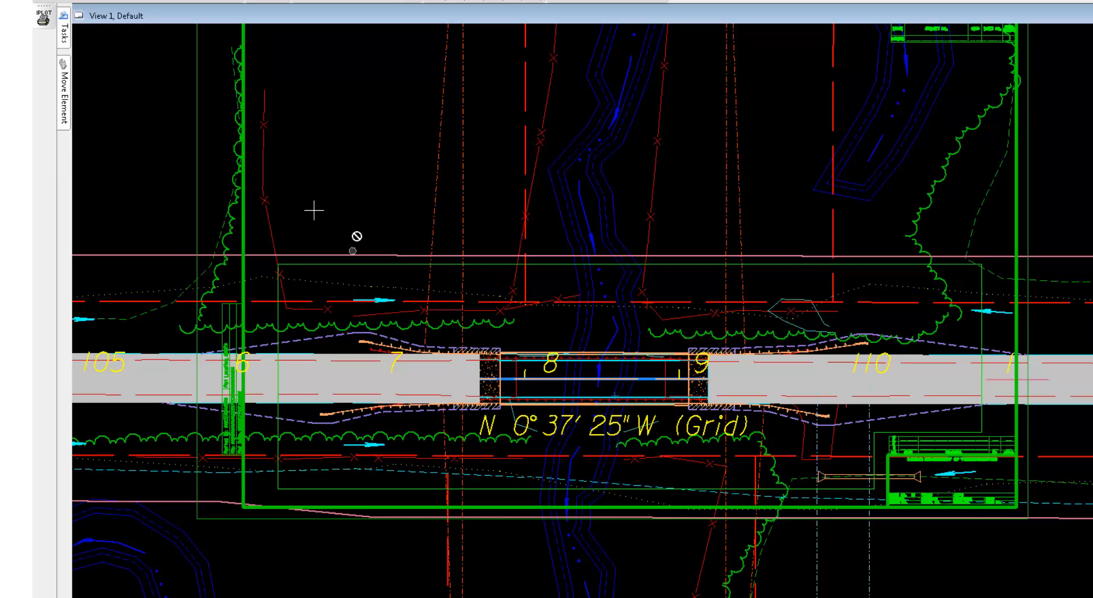
# Move the sheet cell along the road so the midpoint of its clip shape's upper edge lines up with the middle of the bridge
pyautogui.moveTo(69, 39)
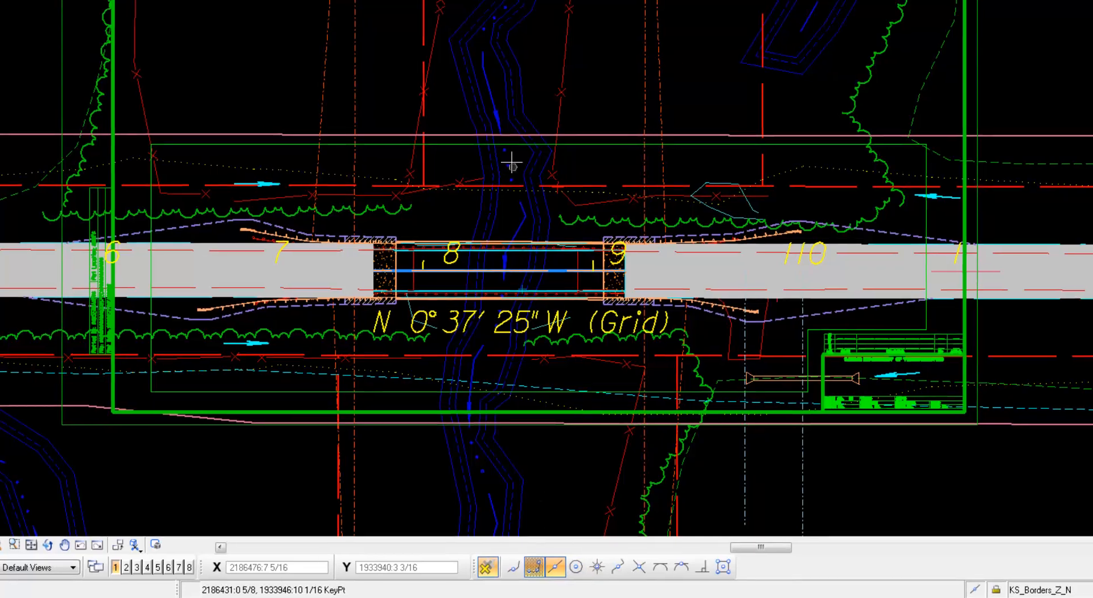
pyautogui.click(538, 145)
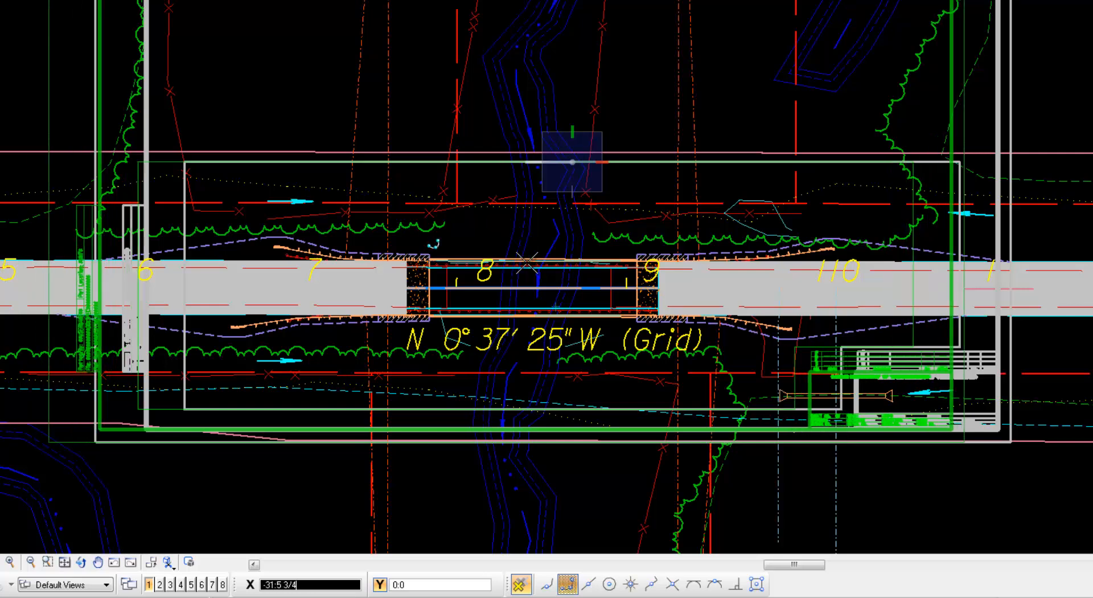
pyautogui.scroll(5, 524, 256)
pyautogui.scroll(-1, 523, 256)
pyautogui.click(589, 584)
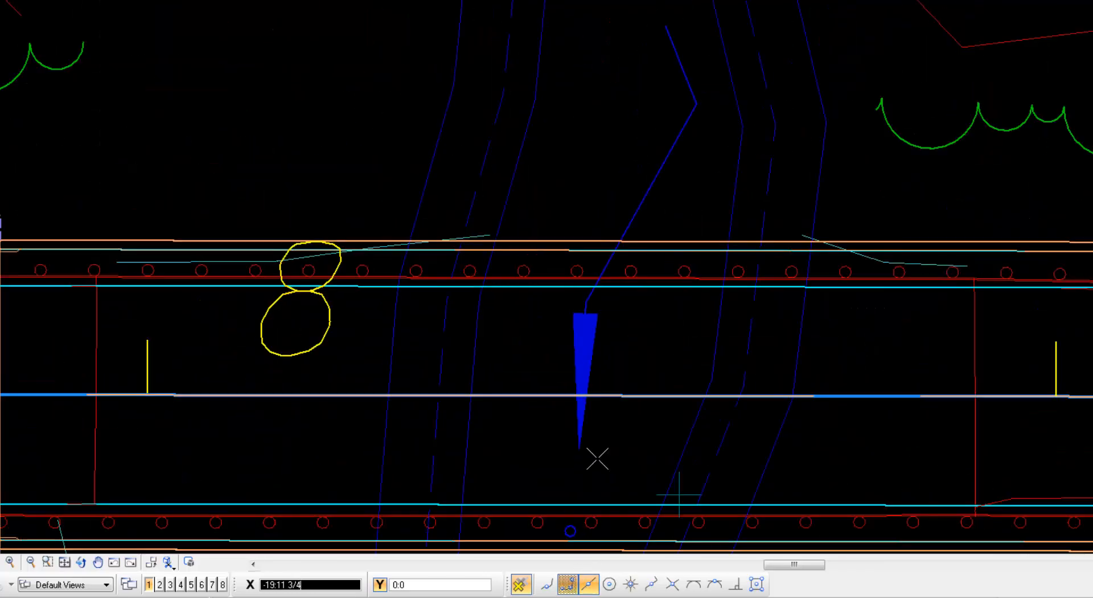
pyautogui.click(600, 203)
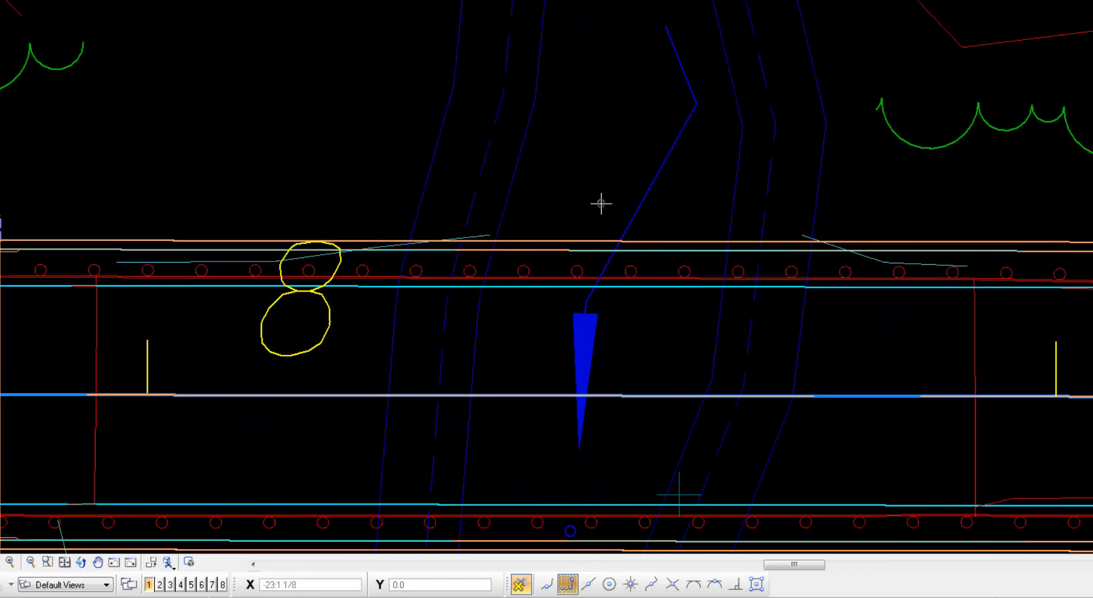
pyautogui.scroll(-4, 580, 223)
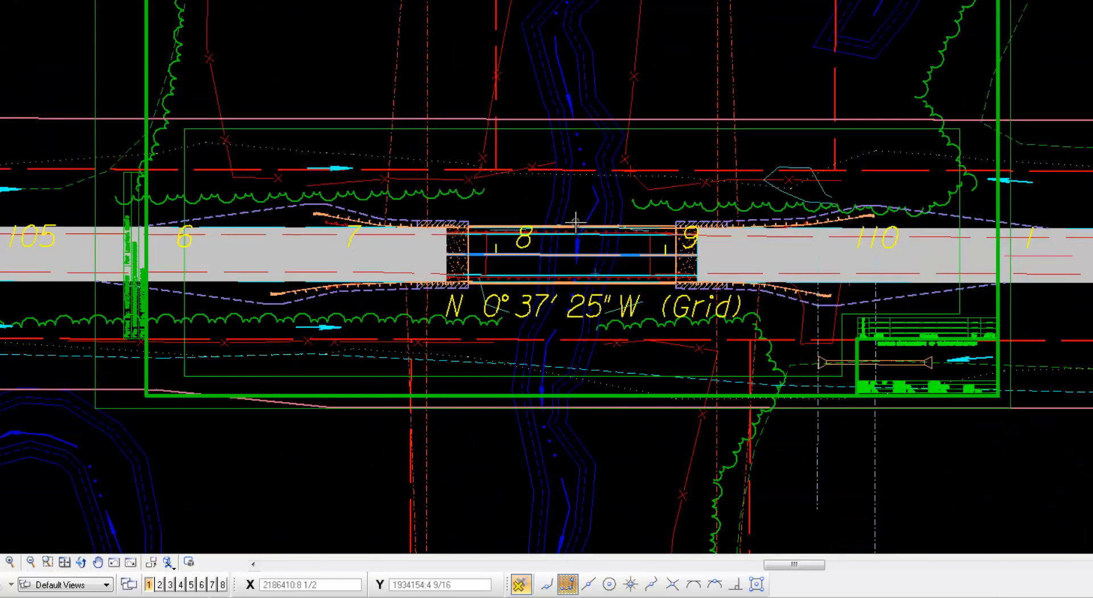
# Drop the placed sheet cell into separate elements so its clip shape can be selected on its own
pyautogui.rightClick(62, 30)
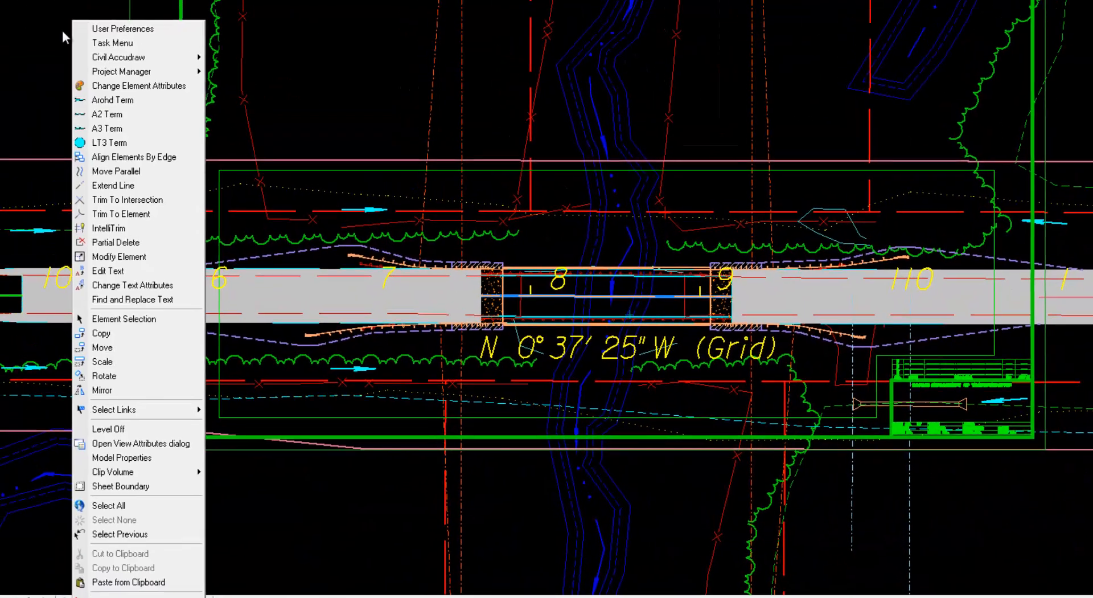
pyautogui.click(43, 34)
pyautogui.moveTo(22, 44)
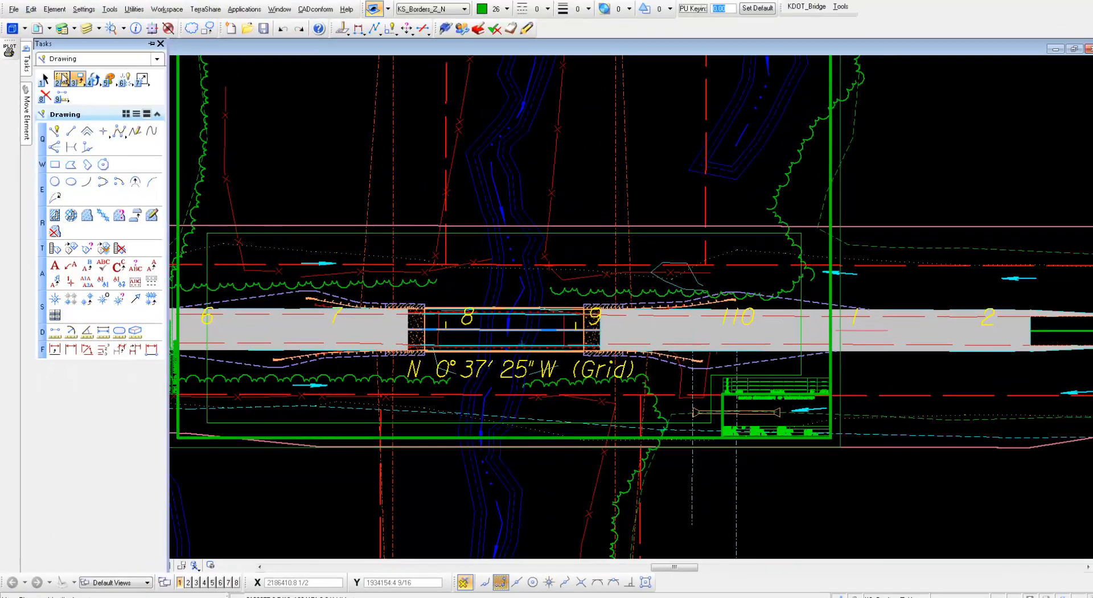
pyautogui.click(123, 79)
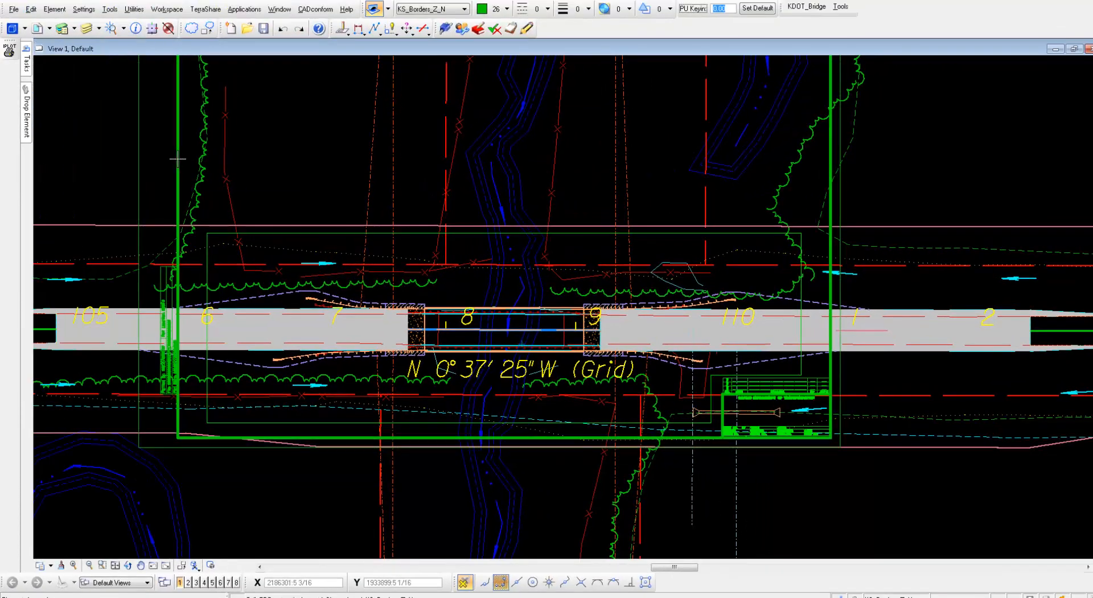
# Clip the attached Master Model reference to the inner clip shape of the construction layout sheet
pyautogui.click(41, 32)
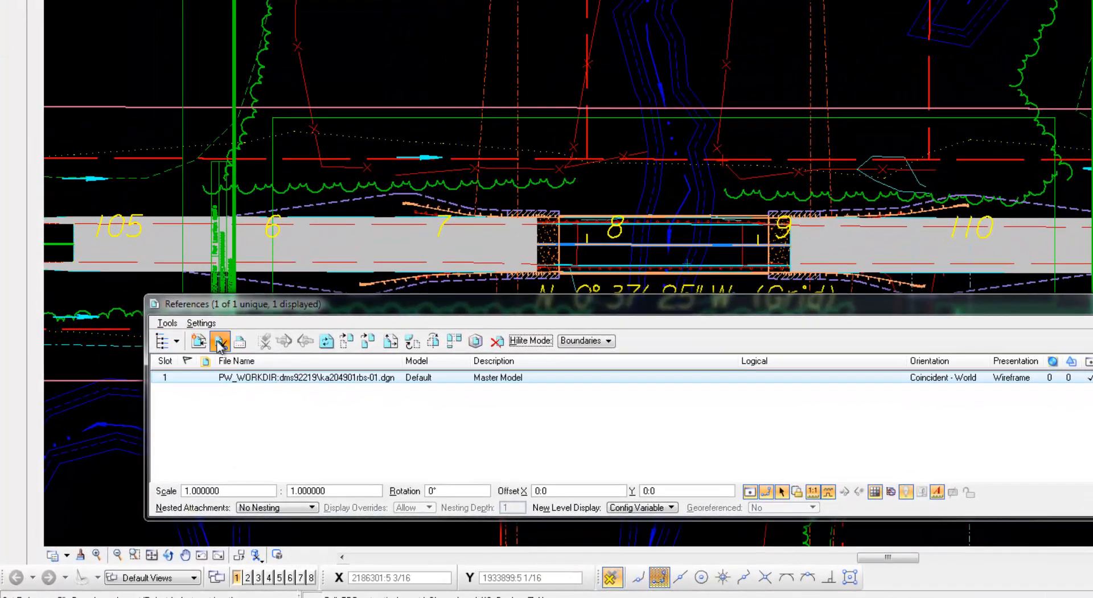
pyautogui.click(219, 342)
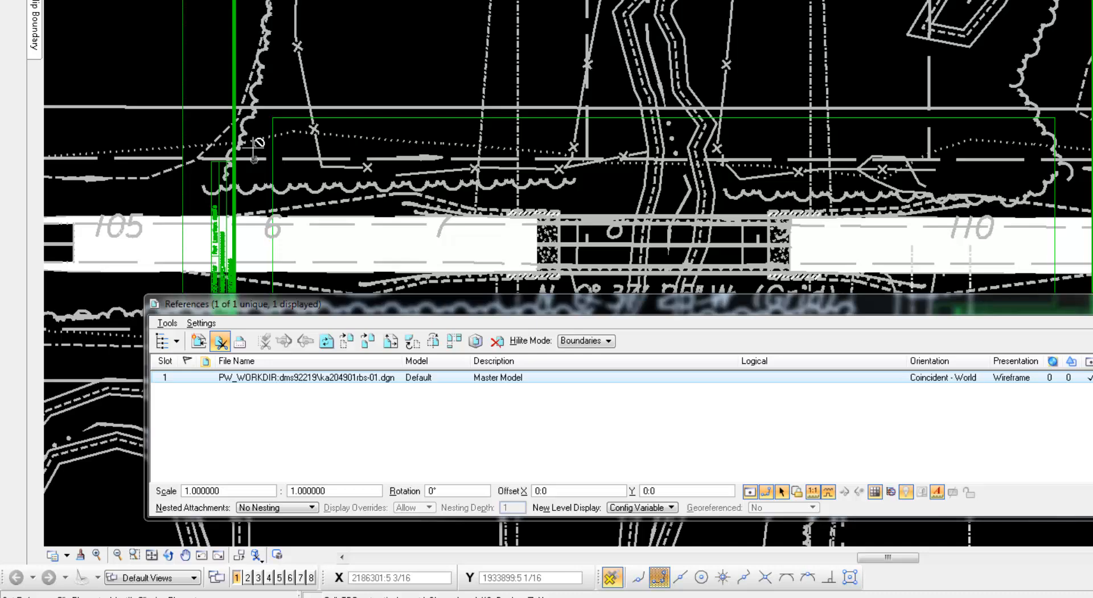
pyautogui.click(271, 118)
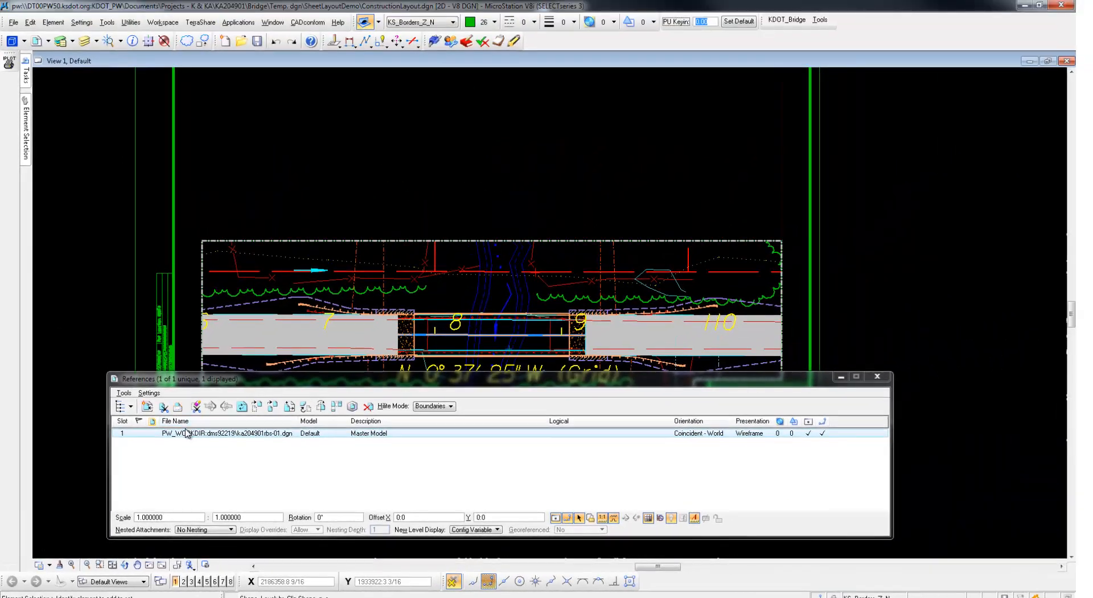
# Merge the clipped survey reference into the master file, accept the alert, and close the References dialog
pyautogui.rightClick(191, 433)
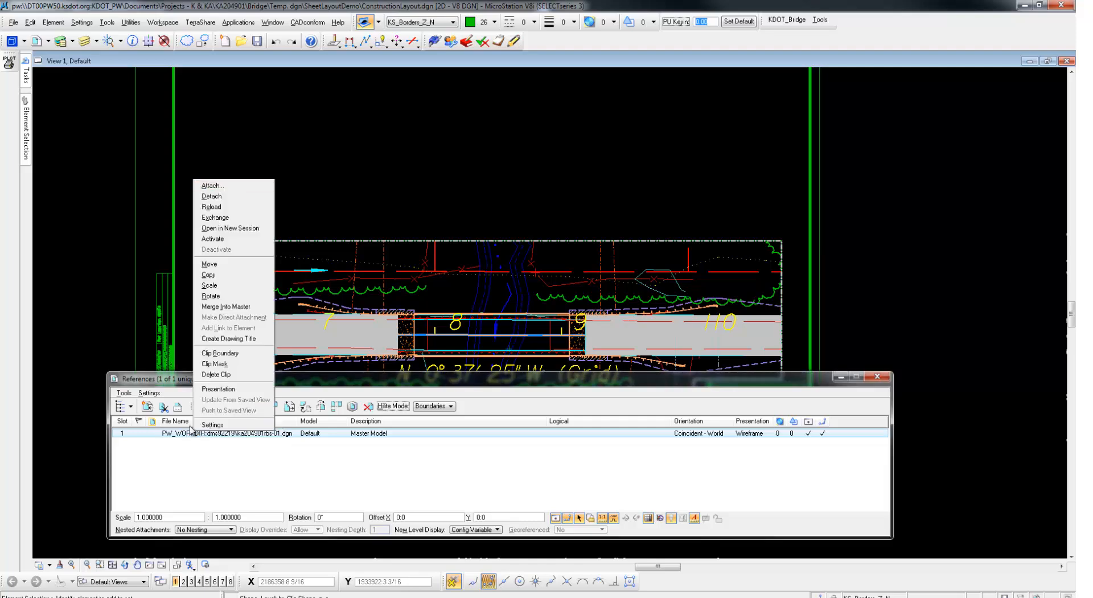
pyautogui.click(227, 307)
pyautogui.click(343, 212)
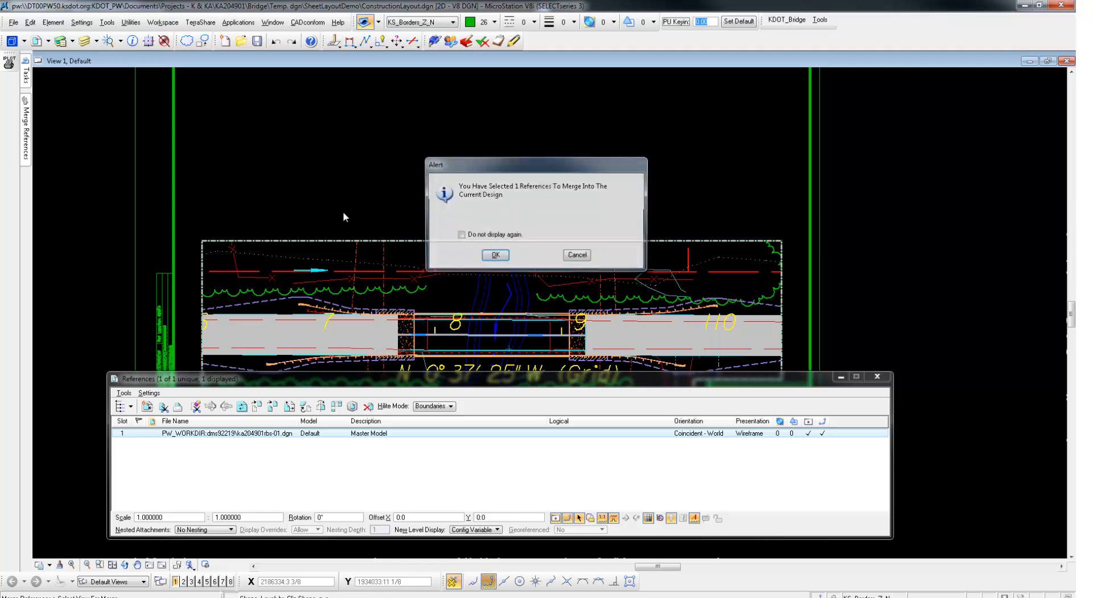
pyautogui.click(494, 256)
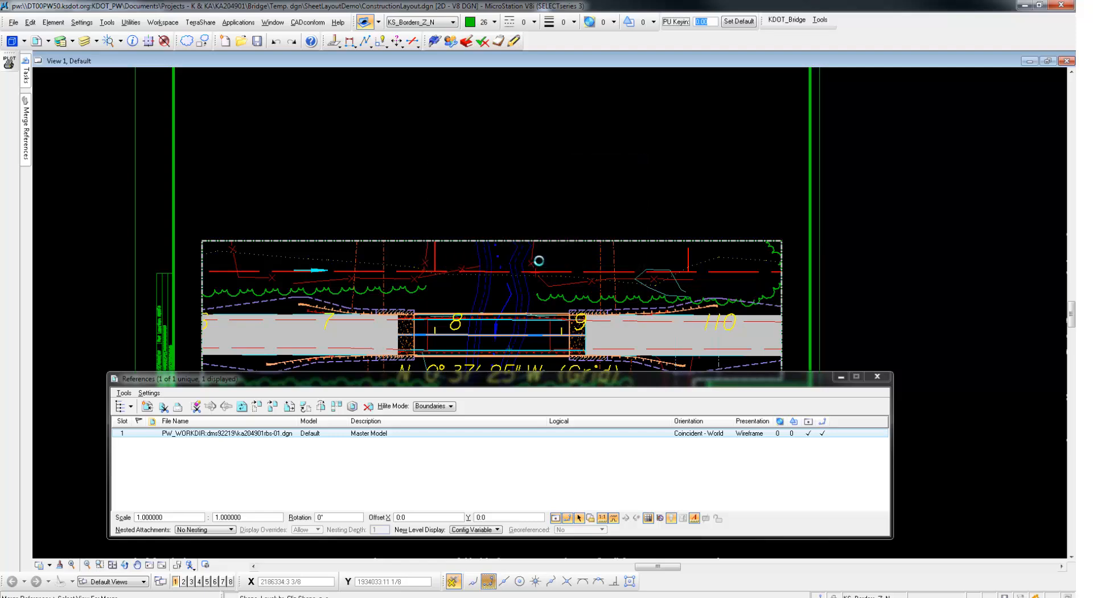
pyautogui.click(877, 376)
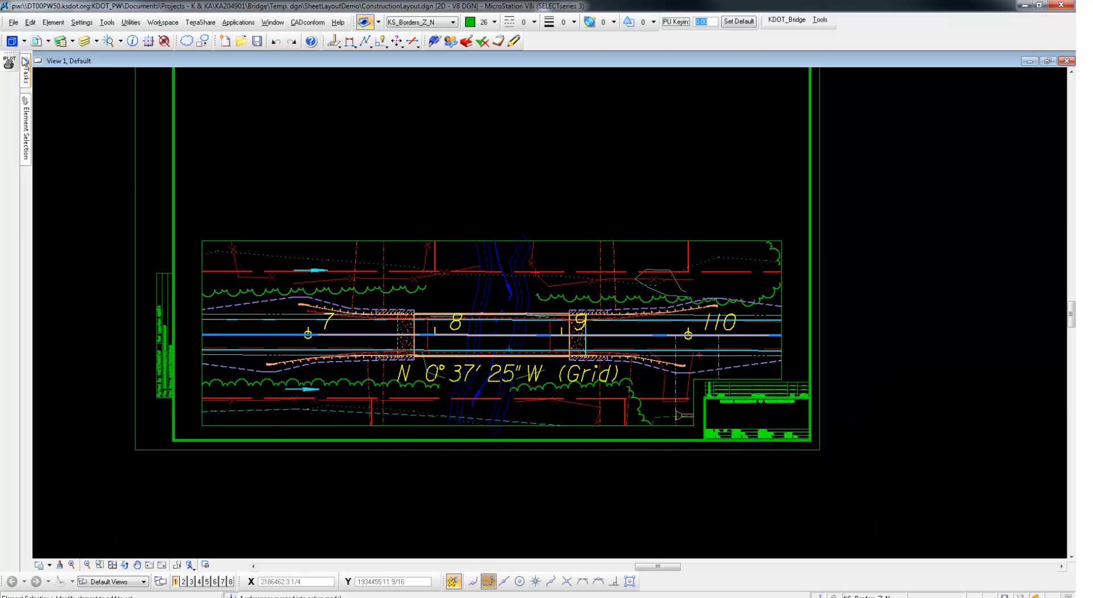
# Delete the N 0° 37' 25" W (Grid) bearing text below the bridge
pyautogui.moveTo(25, 61)
pyautogui.click(44, 107)
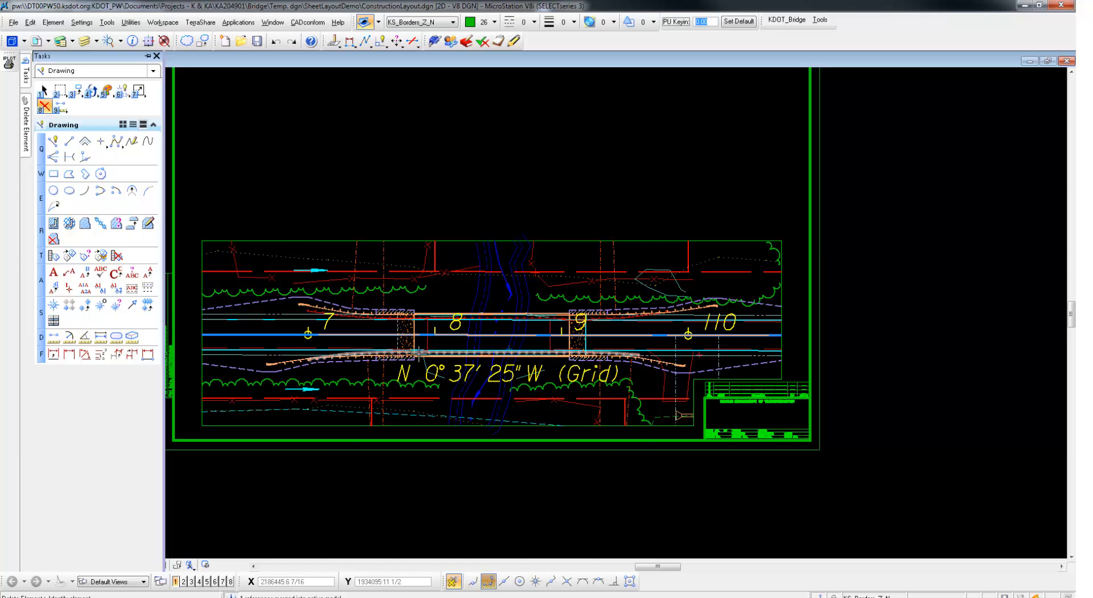
pyautogui.click(442, 367)
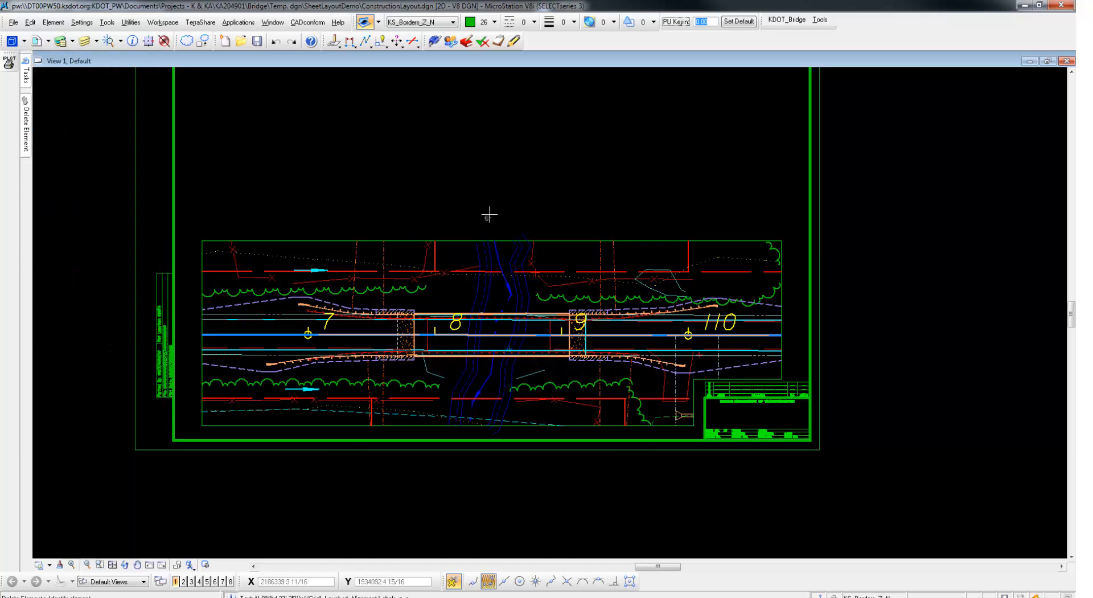
pyautogui.scroll(-2, 440, 222)
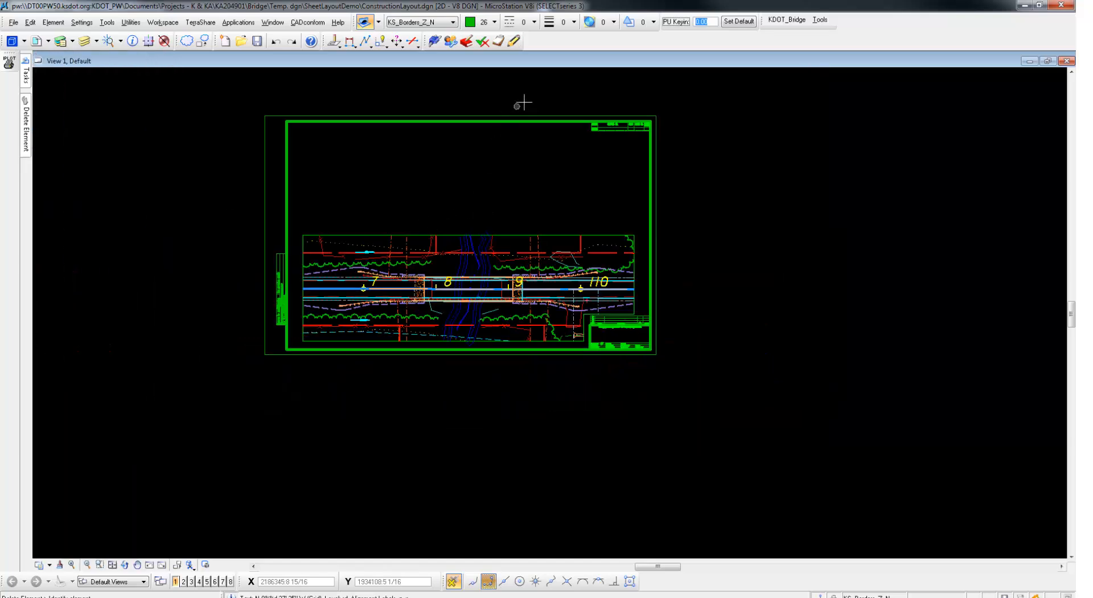
pyautogui.scroll(2, 538, 83)
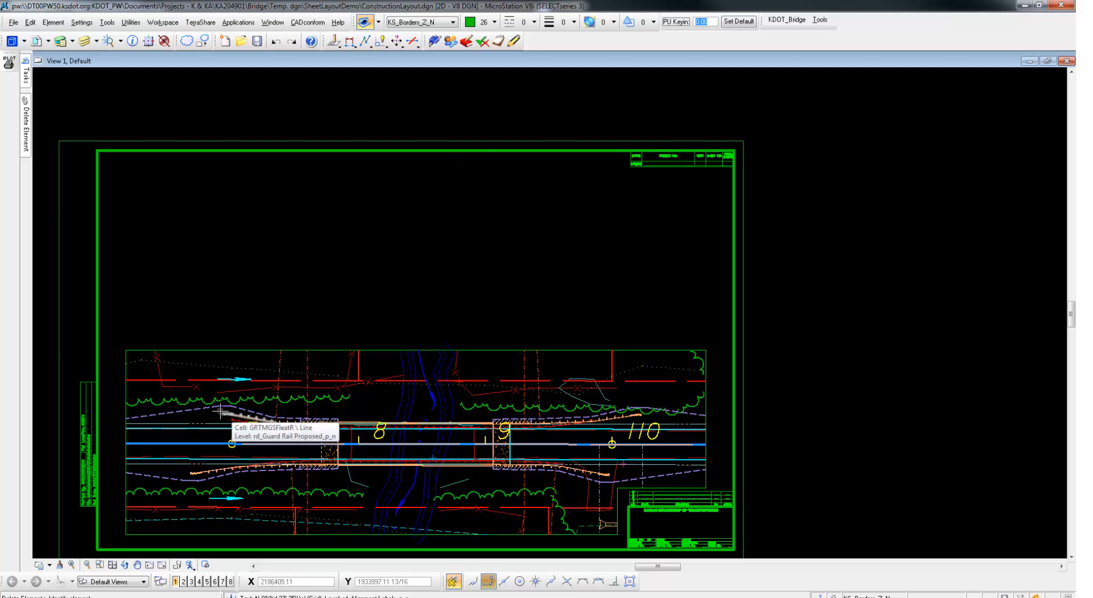
# Apply and save an active drawing scale of 1:15, and close the Drawing Scale dialog
pyautogui.click(819, 19)
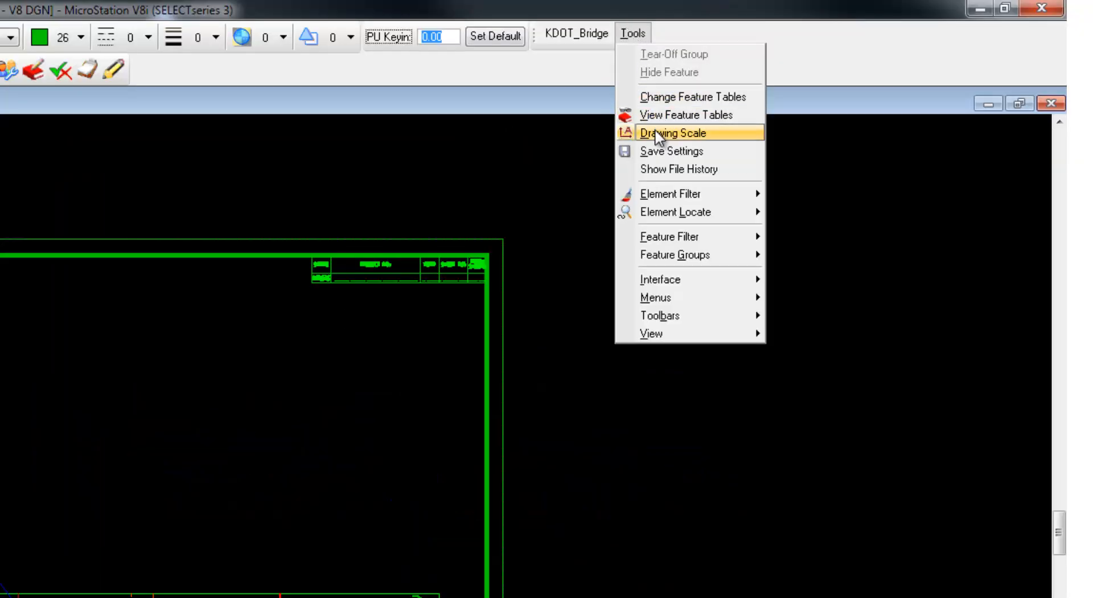
pyautogui.click(835, 133)
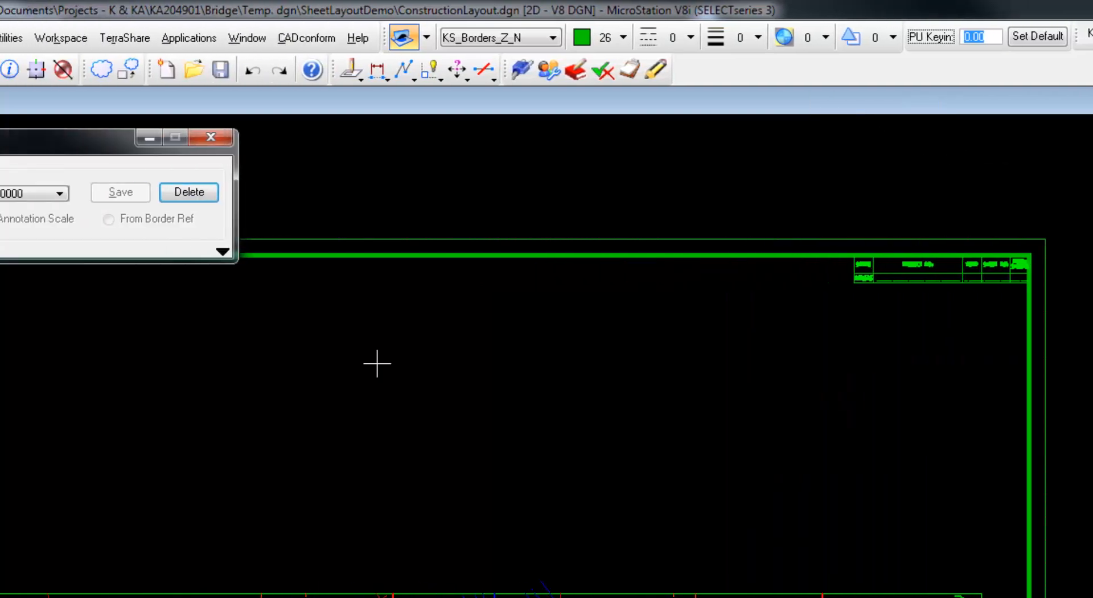
pyautogui.click(380, 193)
pyautogui.click(257, 194)
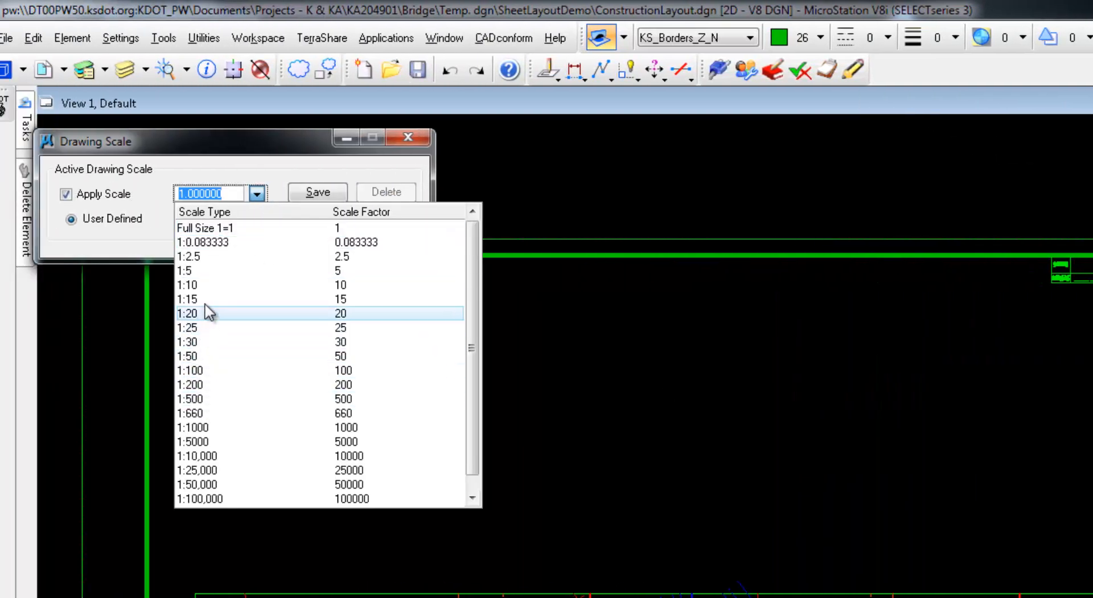
pyautogui.click(225, 299)
pyautogui.click(319, 194)
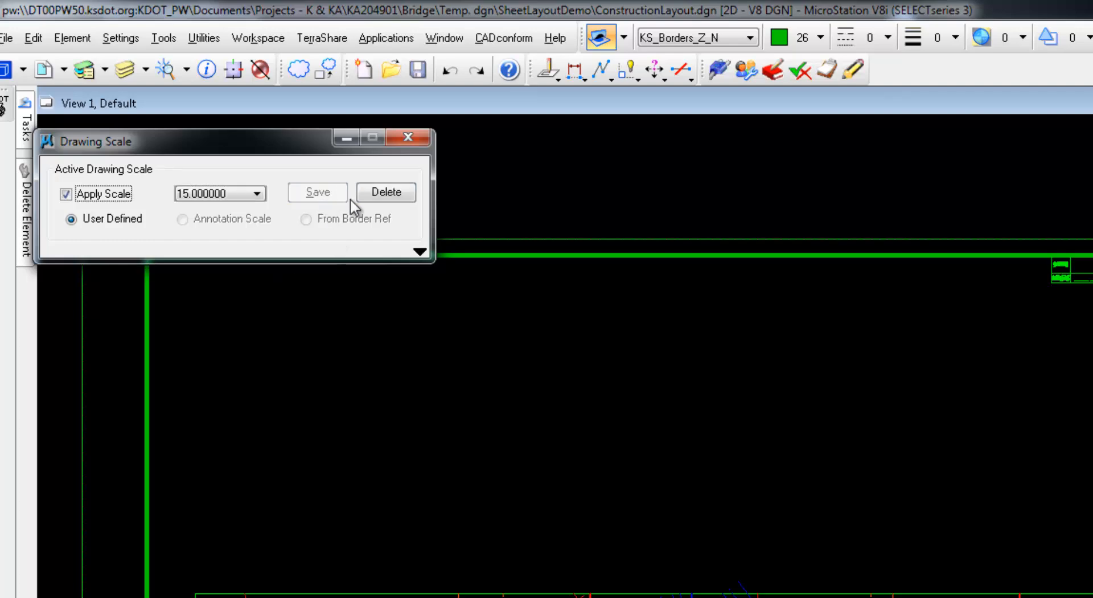
pyautogui.click(420, 138)
# Place the KDOT_Bridge ProjectWise cell with its origin at the lower-left corner of the outer sheet border
pyautogui.scroll(-4, 459, 579)
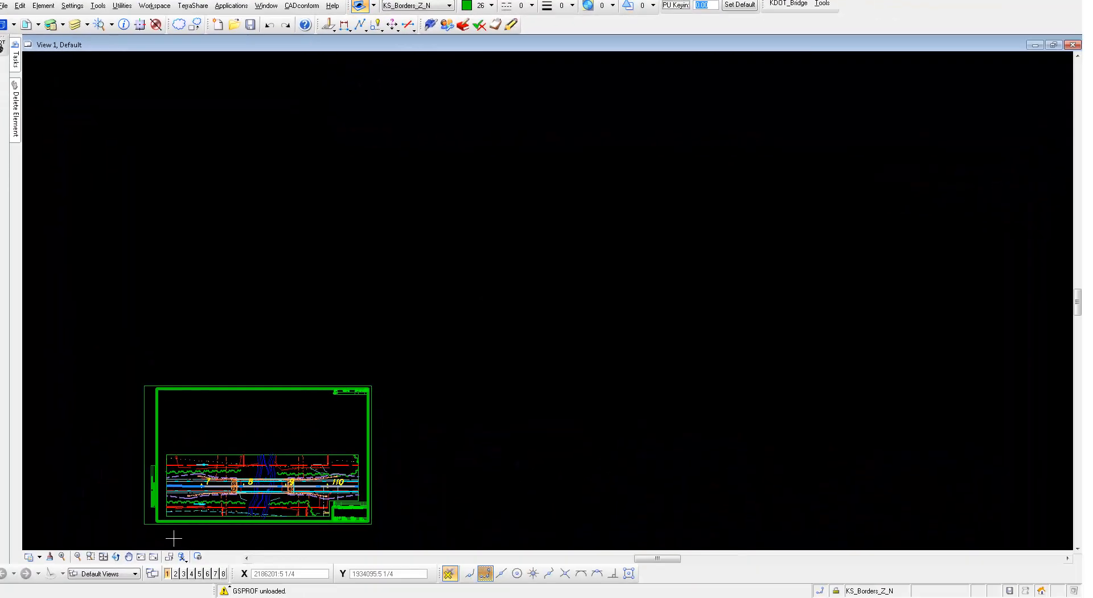
pyautogui.scroll(2, 171, 538)
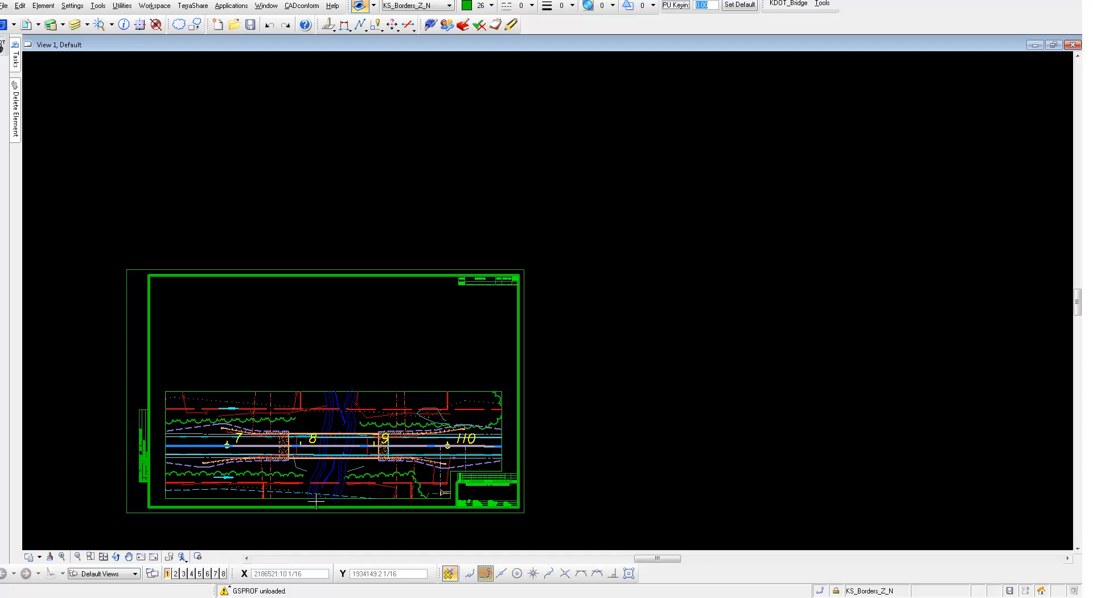
pyautogui.moveTo(17, 56)
pyautogui.click(785, 5)
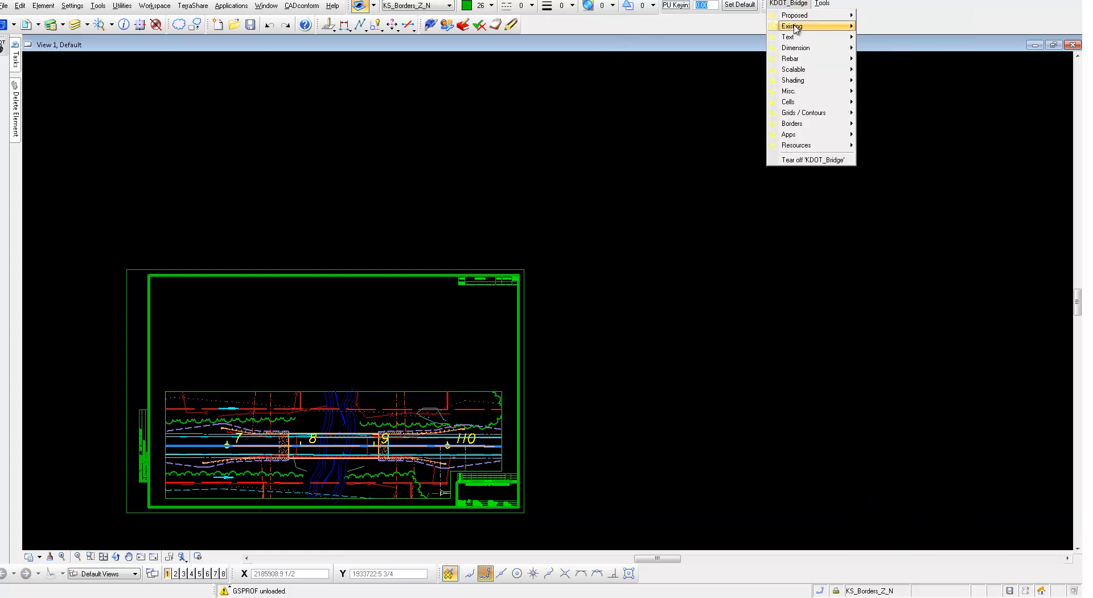
pyautogui.moveTo(799, 18)
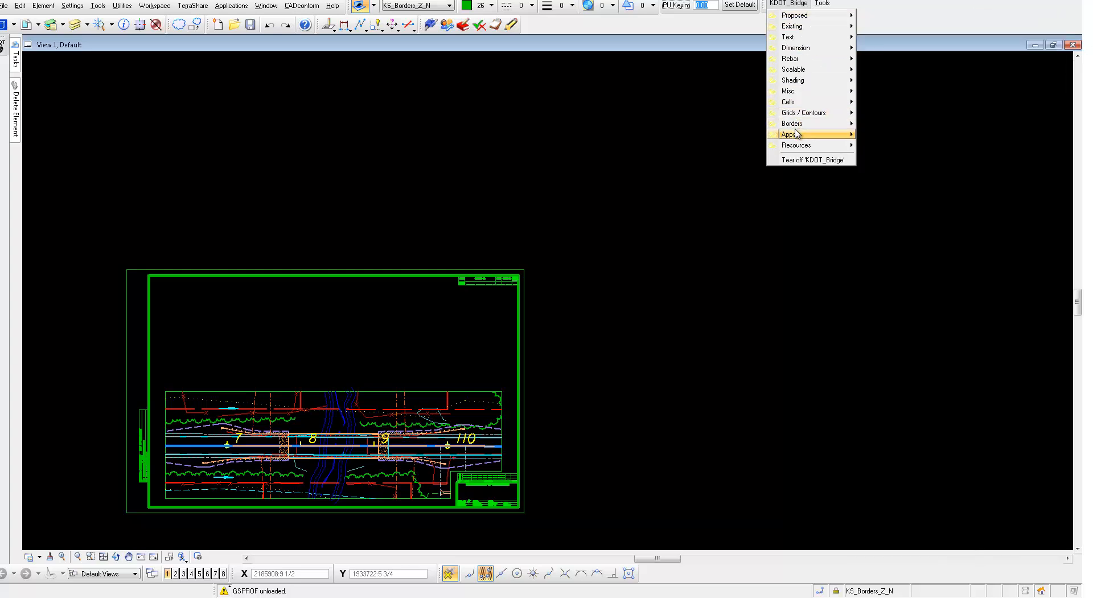
pyautogui.moveTo(797, 134)
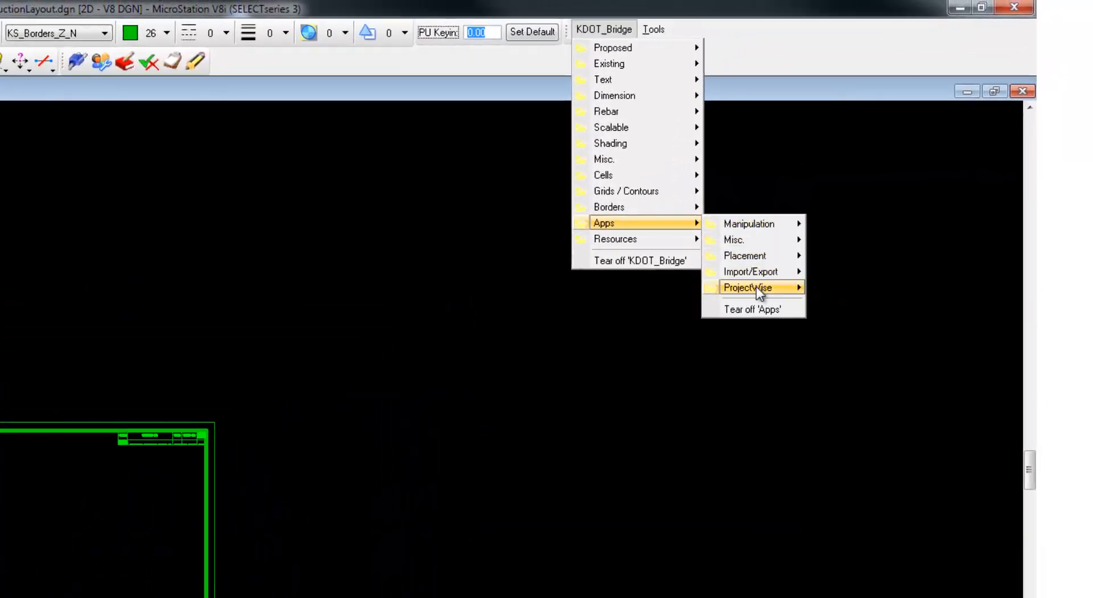
pyautogui.moveTo(892, 180)
pyautogui.click(860, 288)
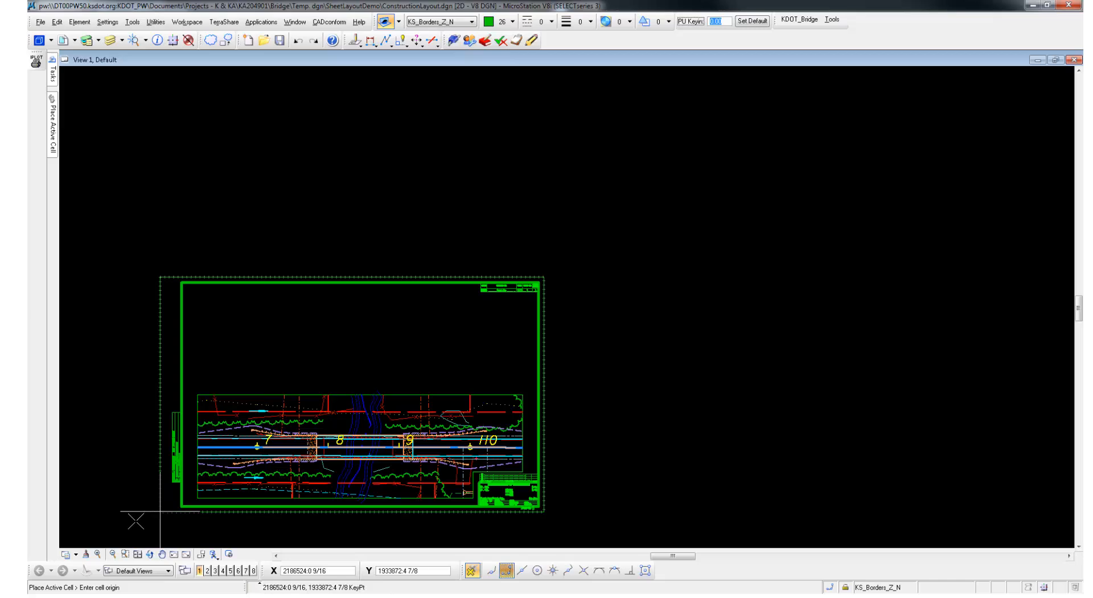
pyautogui.click(160, 513)
pyautogui.rightClick(445, 505)
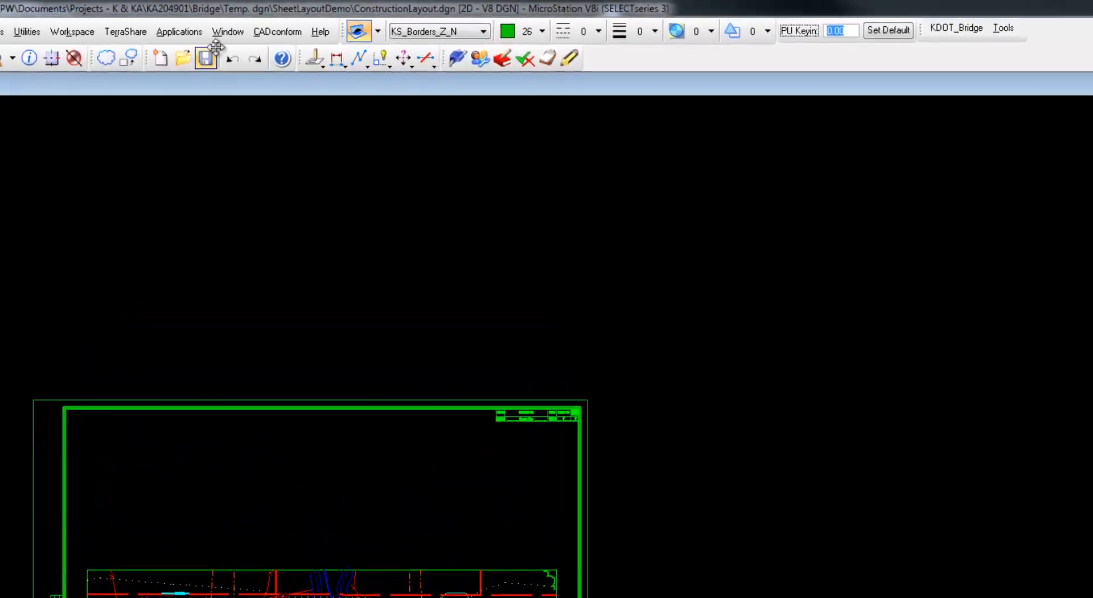
# Launch the GEOPAK ROAD DTM tools and start the Profile tool
pyautogui.click(174, 32)
pyautogui.moveTo(179, 47)
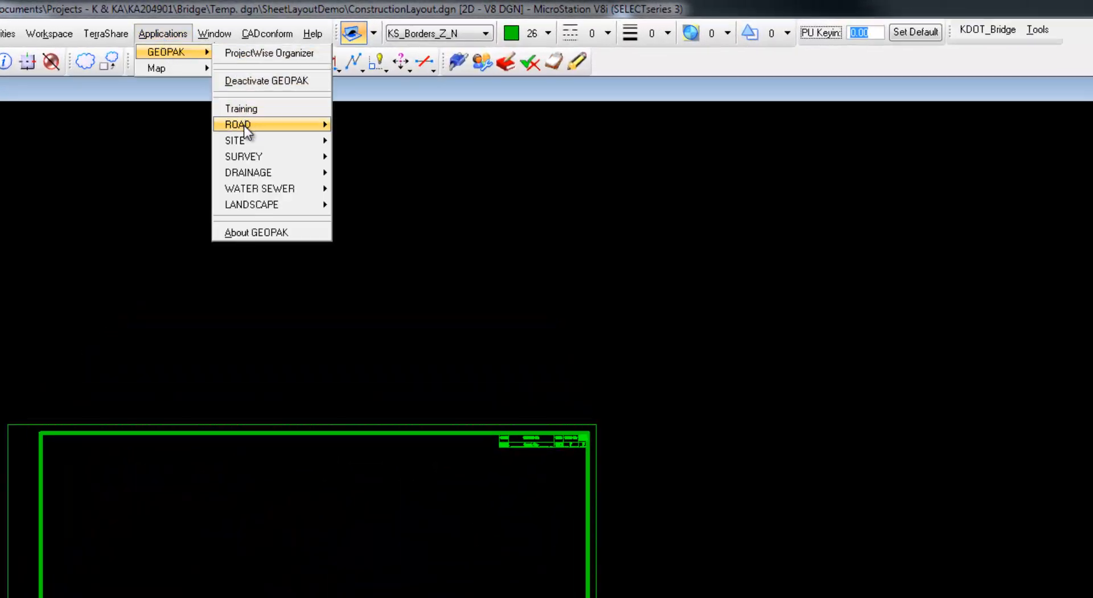
pyautogui.moveTo(245, 158)
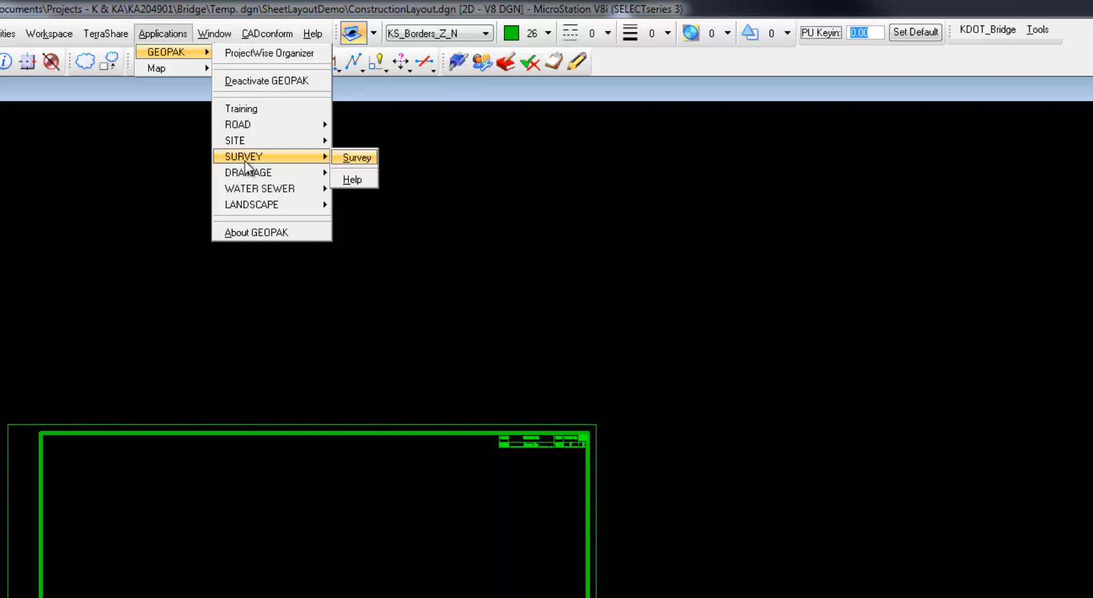
pyautogui.moveTo(255, 122)
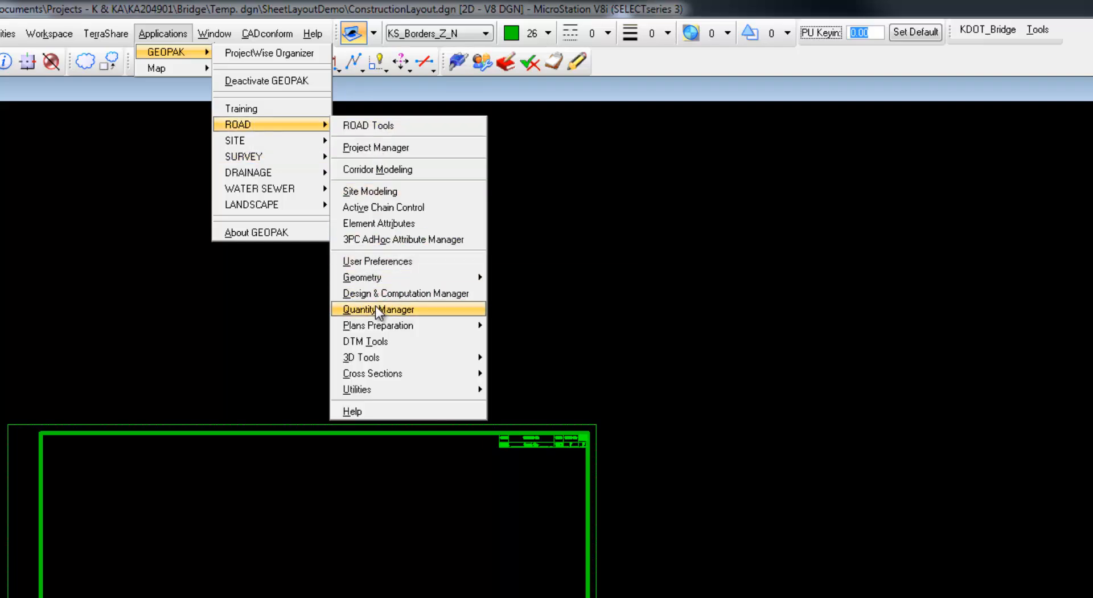
pyautogui.click(380, 341)
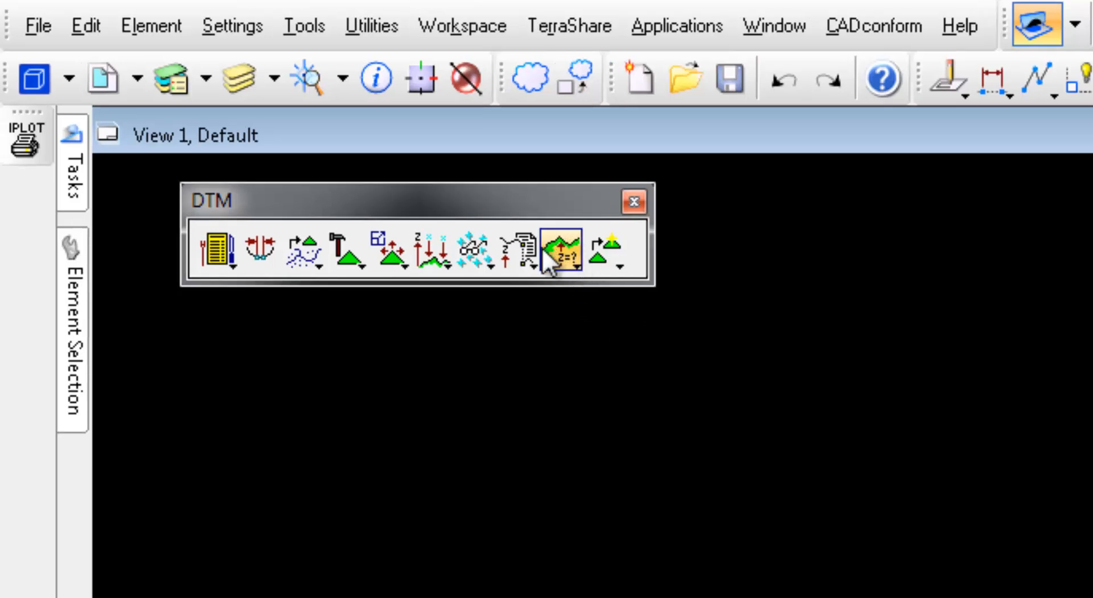
pyautogui.click(563, 259)
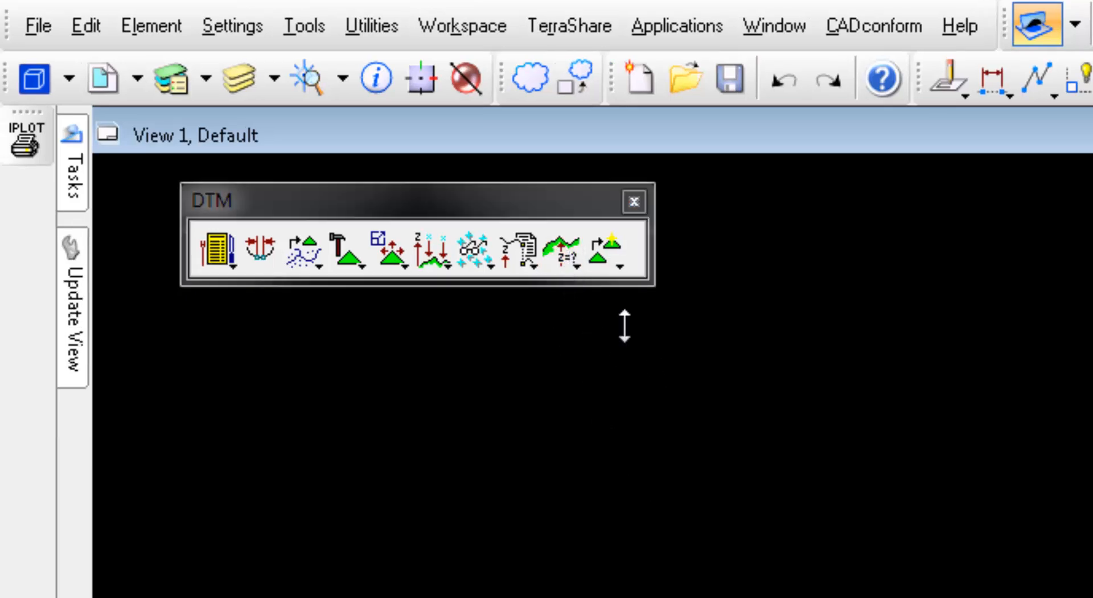
pyautogui.click(571, 261)
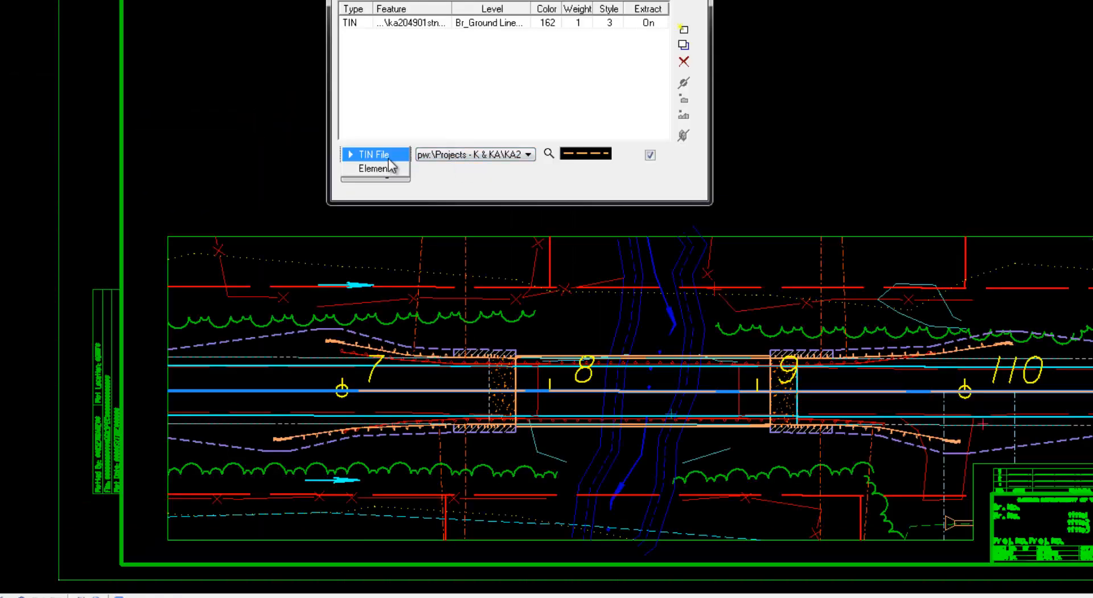
# Choose TIN File as the profile source and open ka204901stn01.tin from the Survey folder in read-only mode
pyautogui.click(389, 160)
pyautogui.click(524, 157)
pyautogui.click(540, 185)
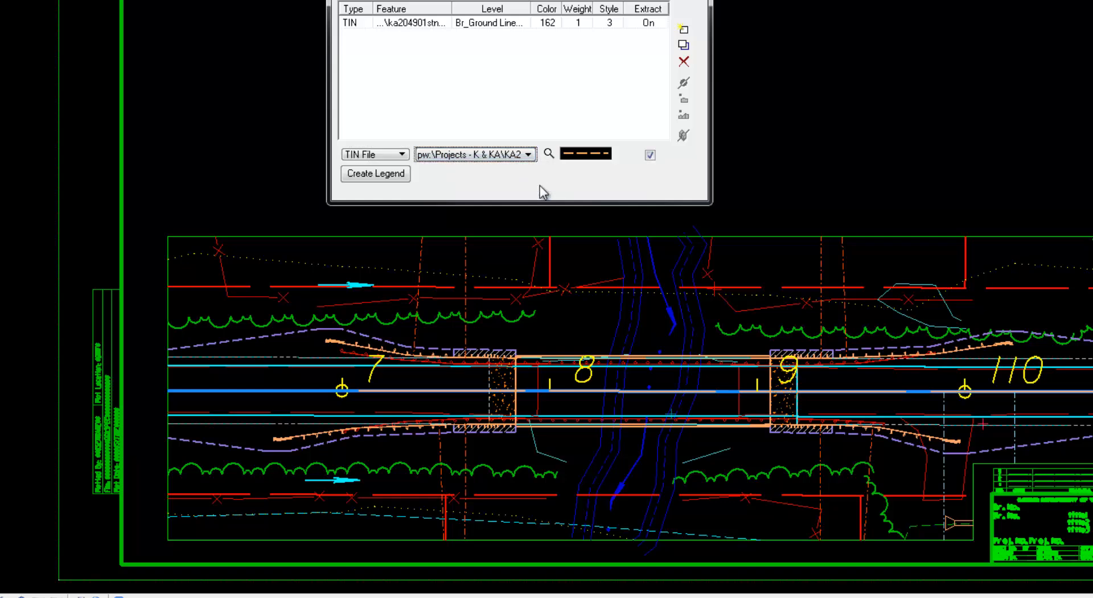
pyautogui.click(549, 152)
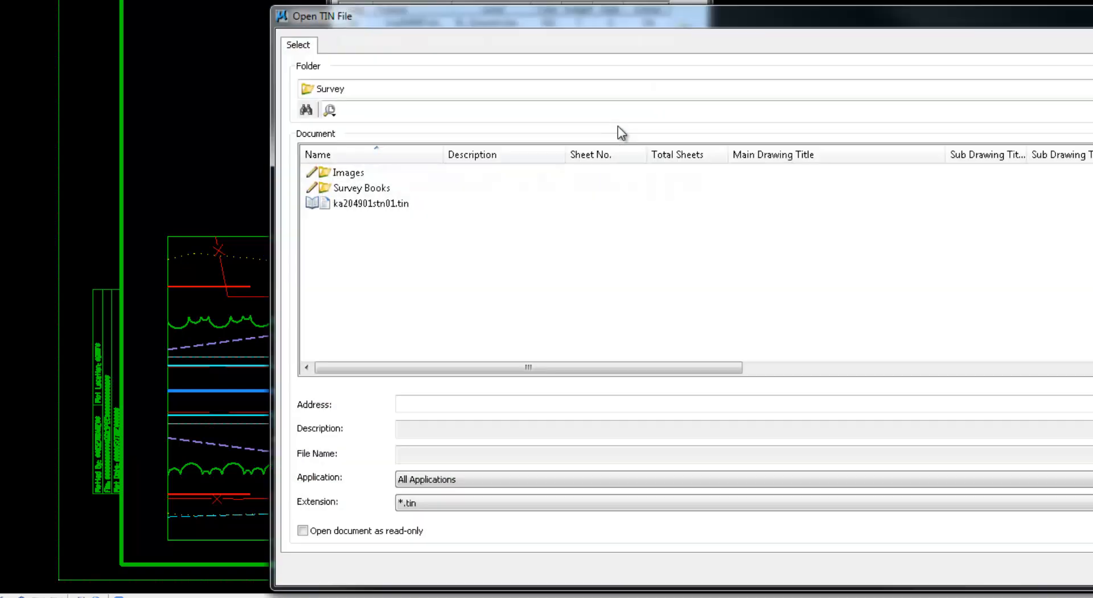
pyautogui.click(364, 203)
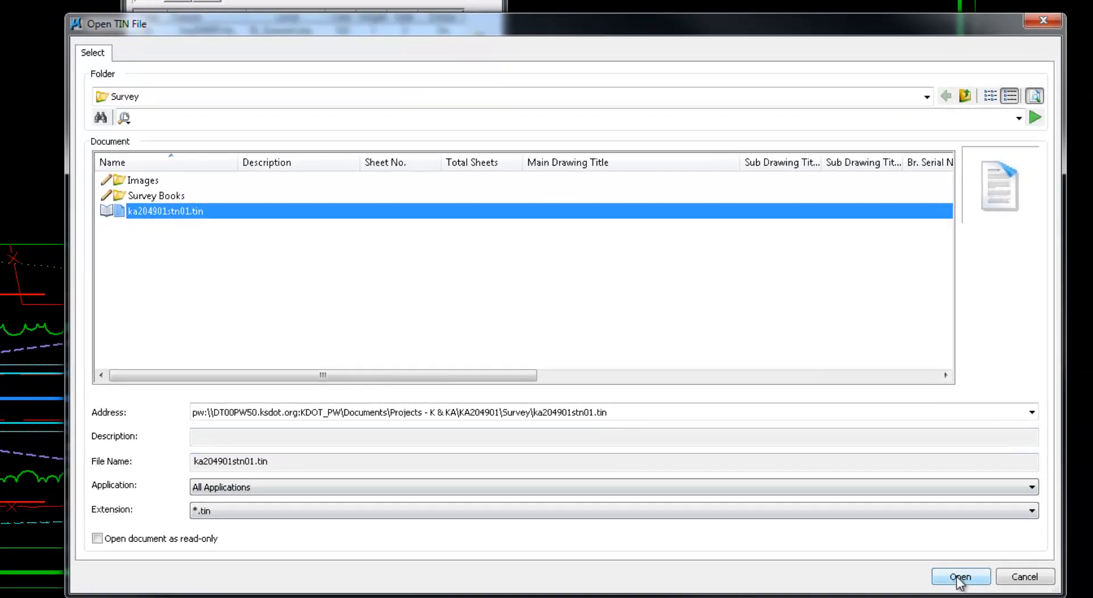
pyautogui.click(960, 576)
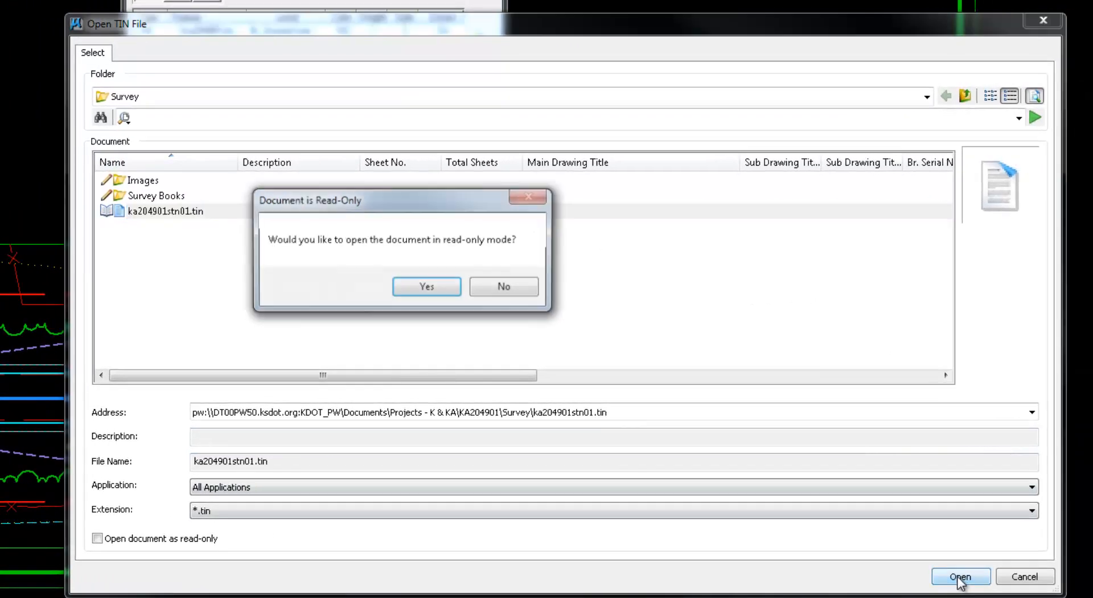
pyautogui.click(439, 288)
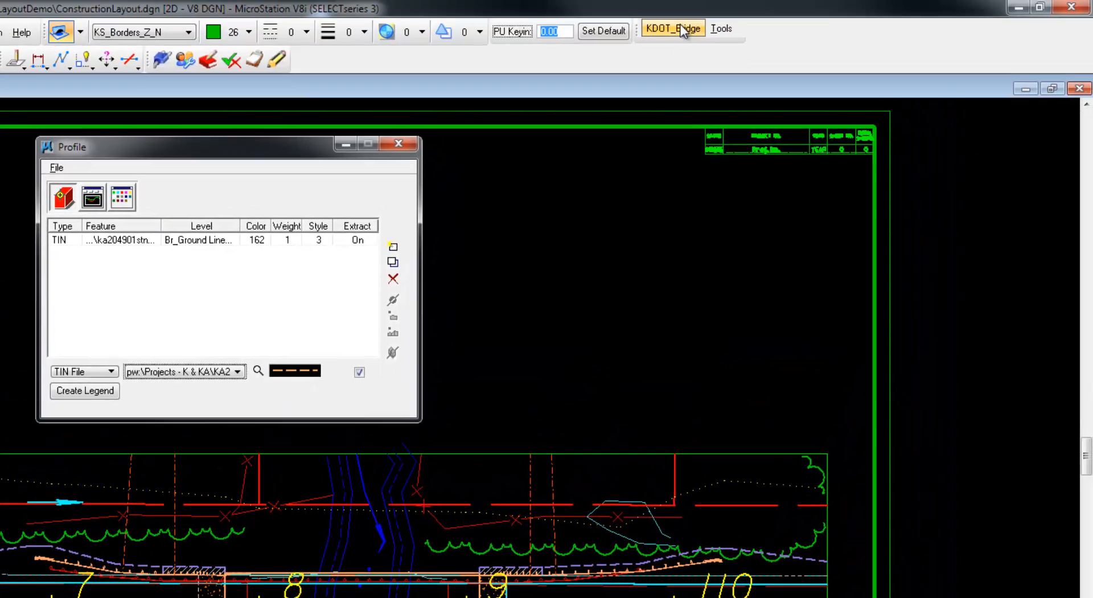
# Draw a short sample existing ground line outside the sheet's right border and match the profile line symbology to that element
pyautogui.click(677, 28)
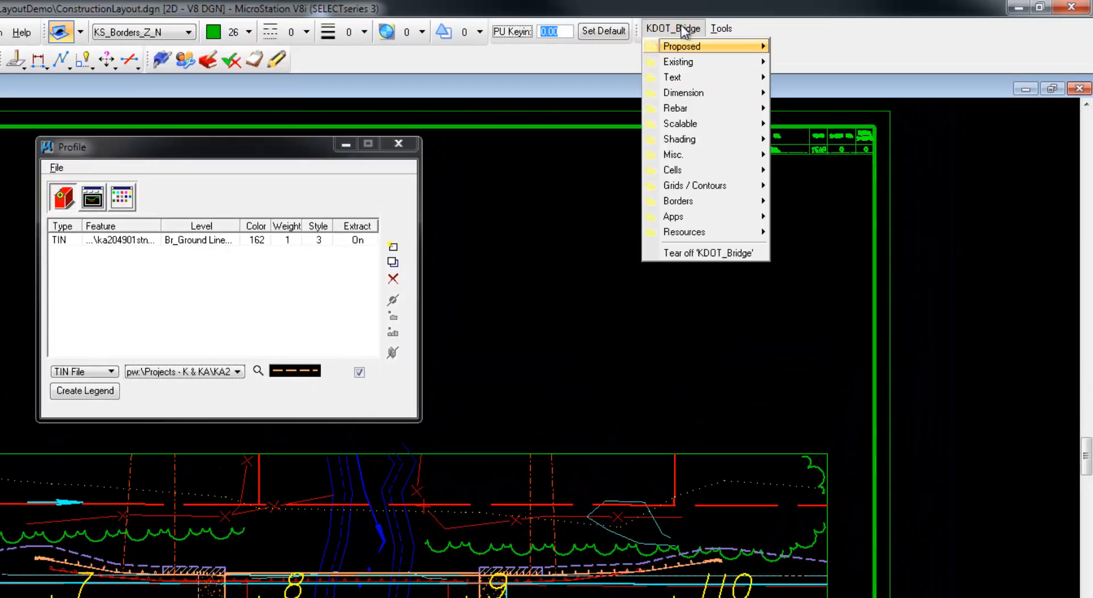
pyautogui.moveTo(688, 107)
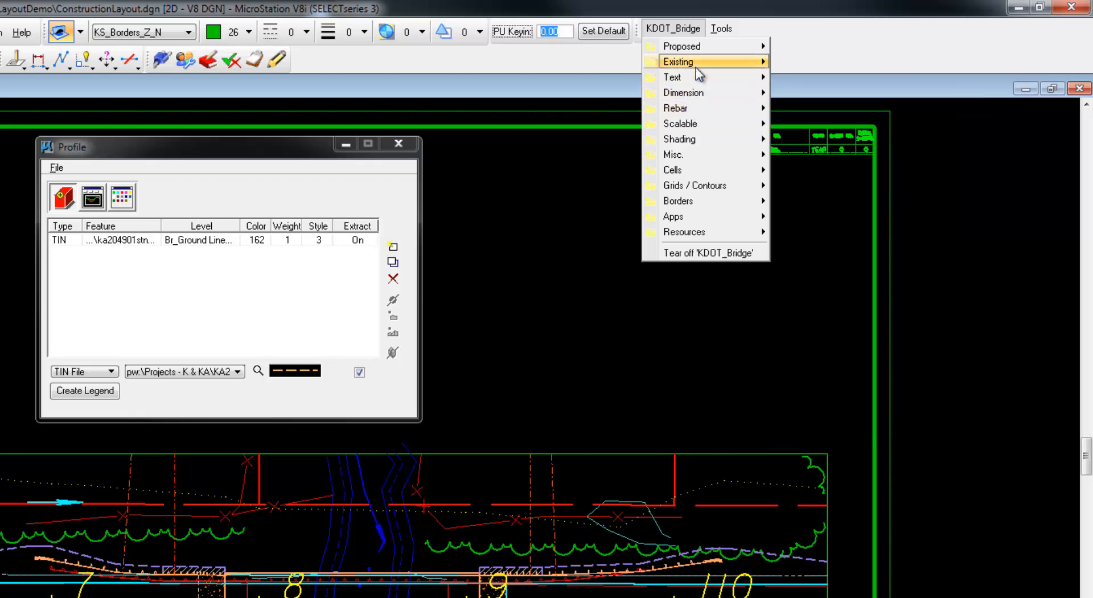
pyautogui.moveTo(696, 63)
pyautogui.click(825, 63)
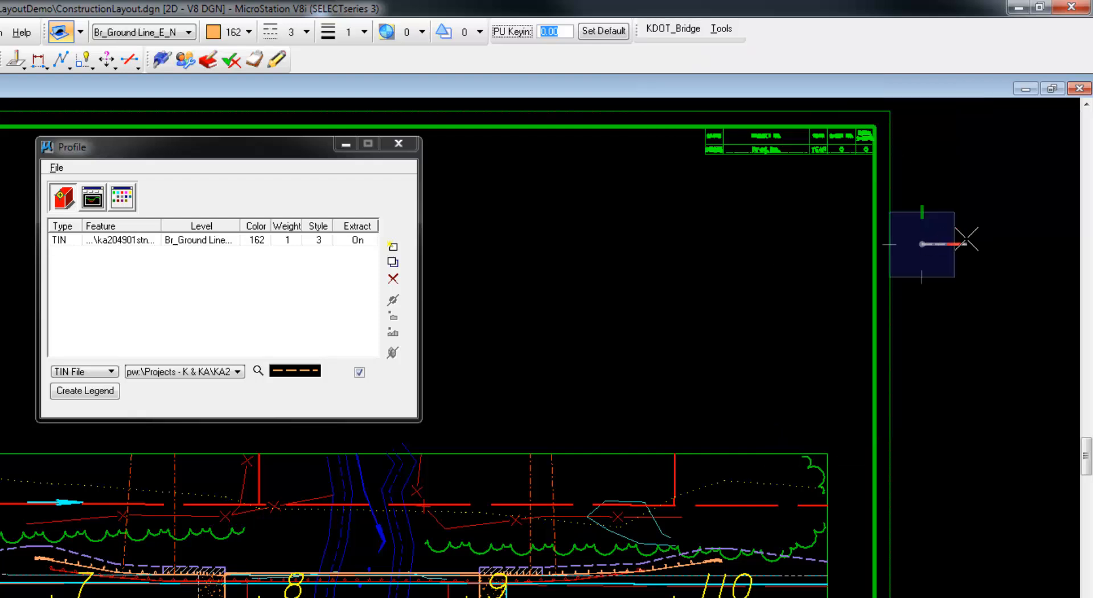
pyautogui.rightClick(300, 370)
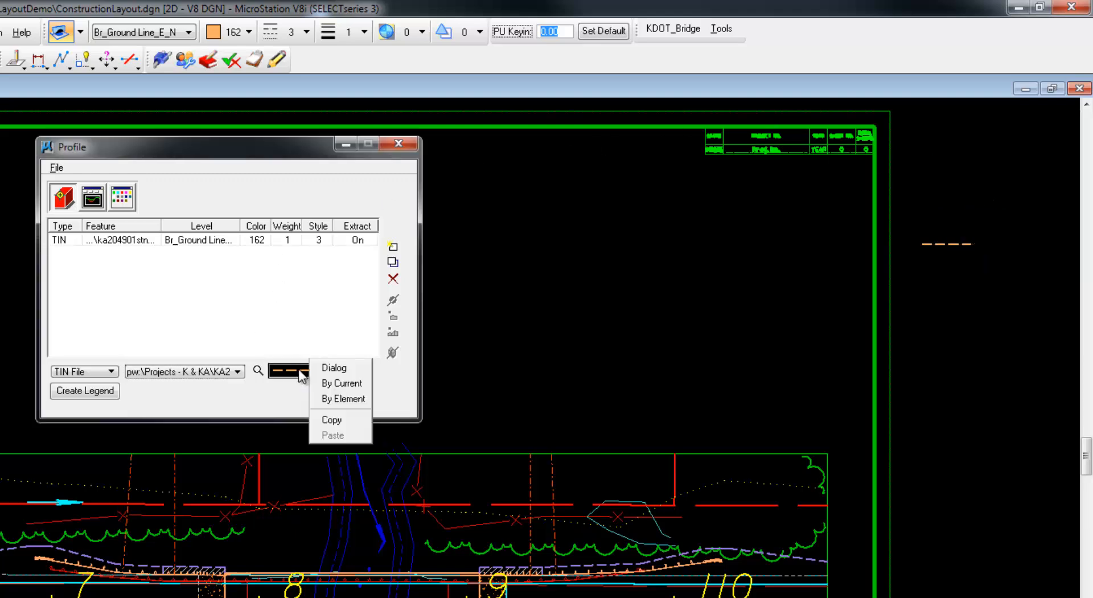
pyautogui.click(340, 398)
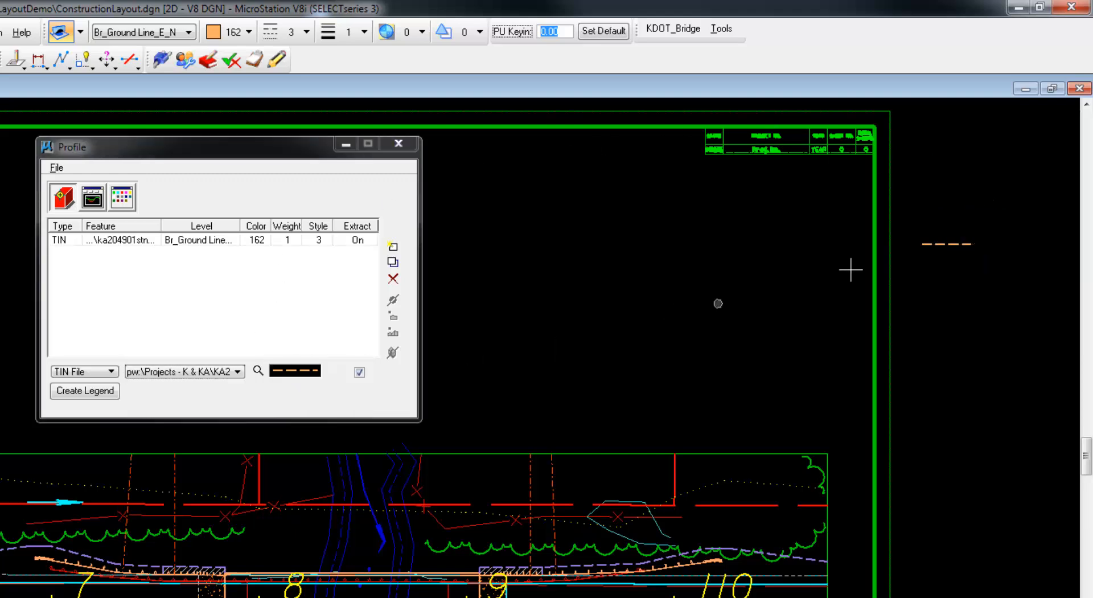
pyautogui.click(966, 278)
# Delete the sample ground line outside the right sheet border
pyautogui.rightClick(708, 279)
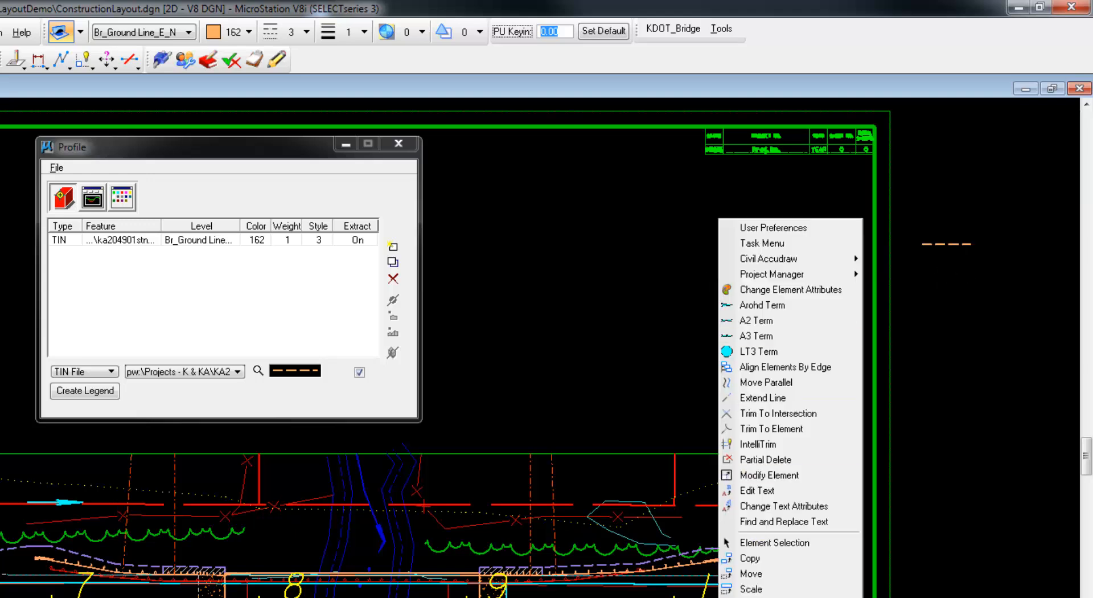
pyautogui.click(757, 596)
pyautogui.click(929, 245)
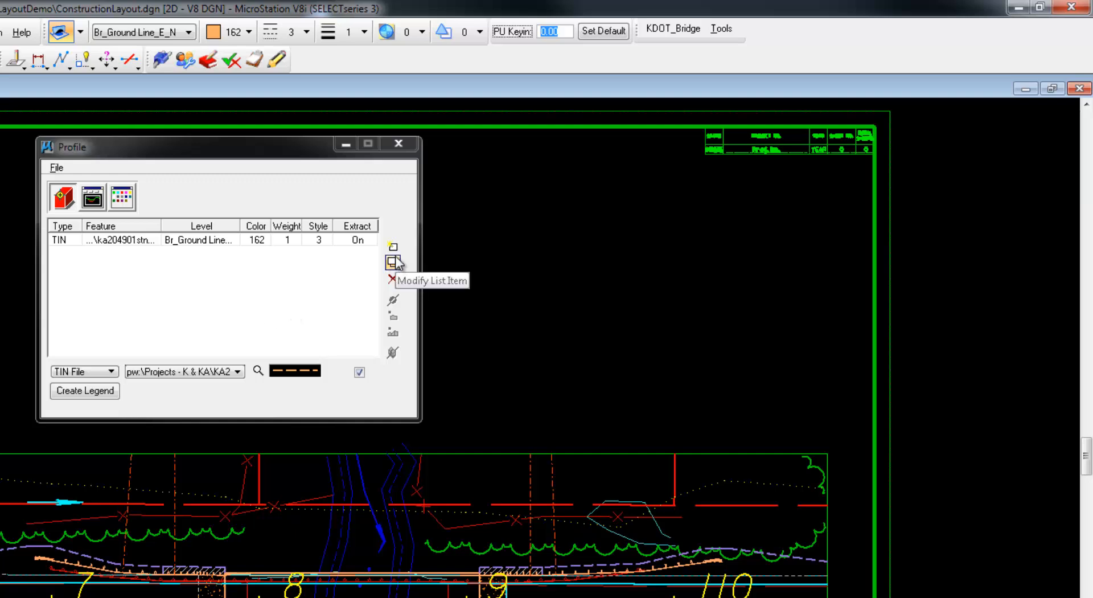
# Remove the existing TIN entry from the profile list and add it again with the current TIN file and symbology
pyautogui.click(254, 241)
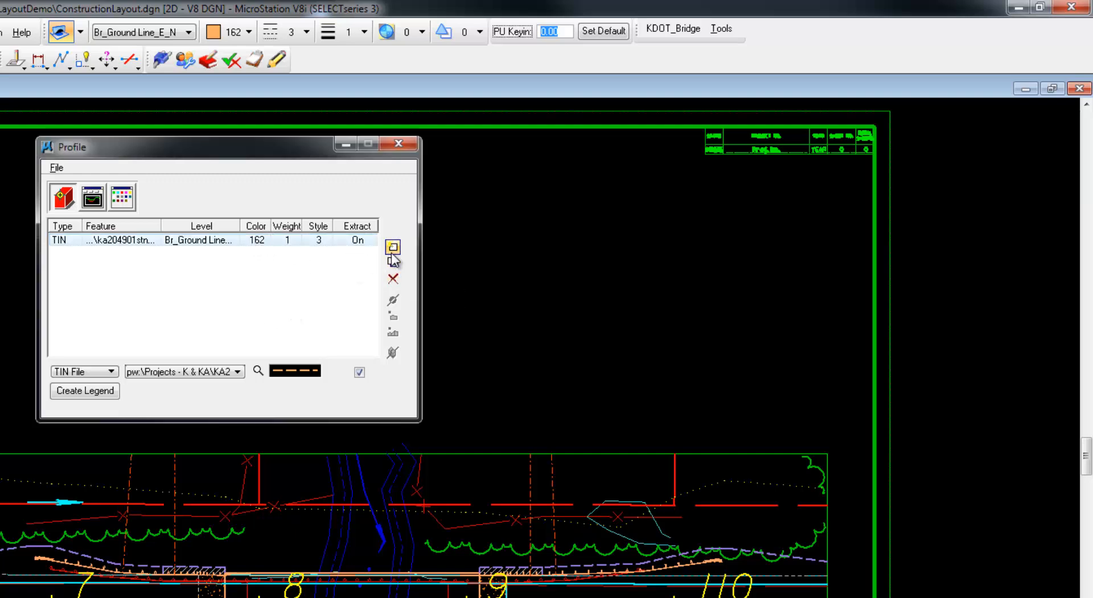
pyautogui.click(398, 277)
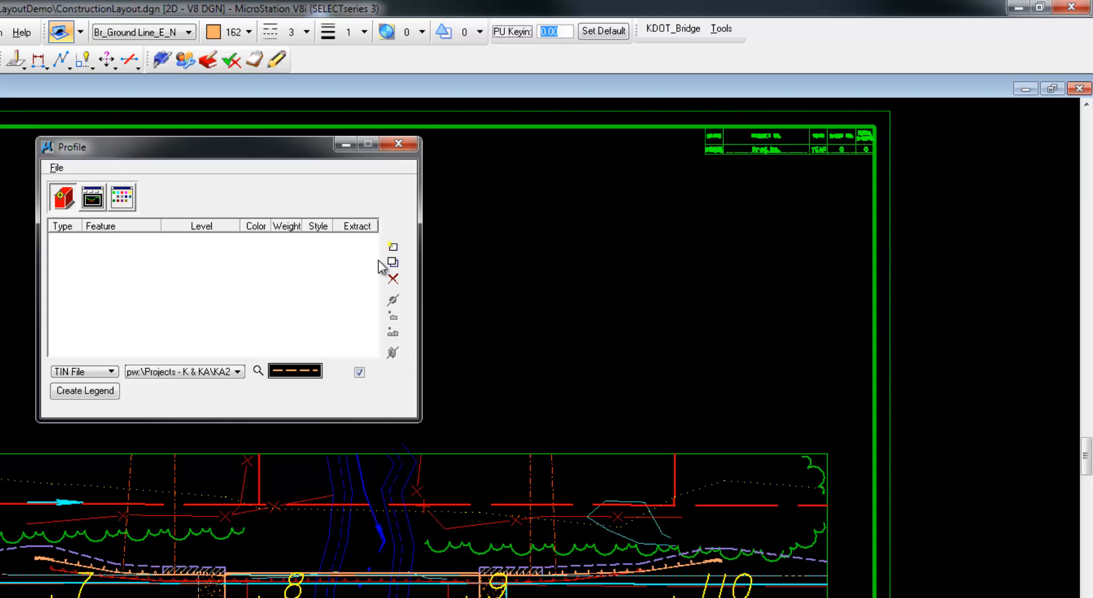
pyautogui.click(394, 249)
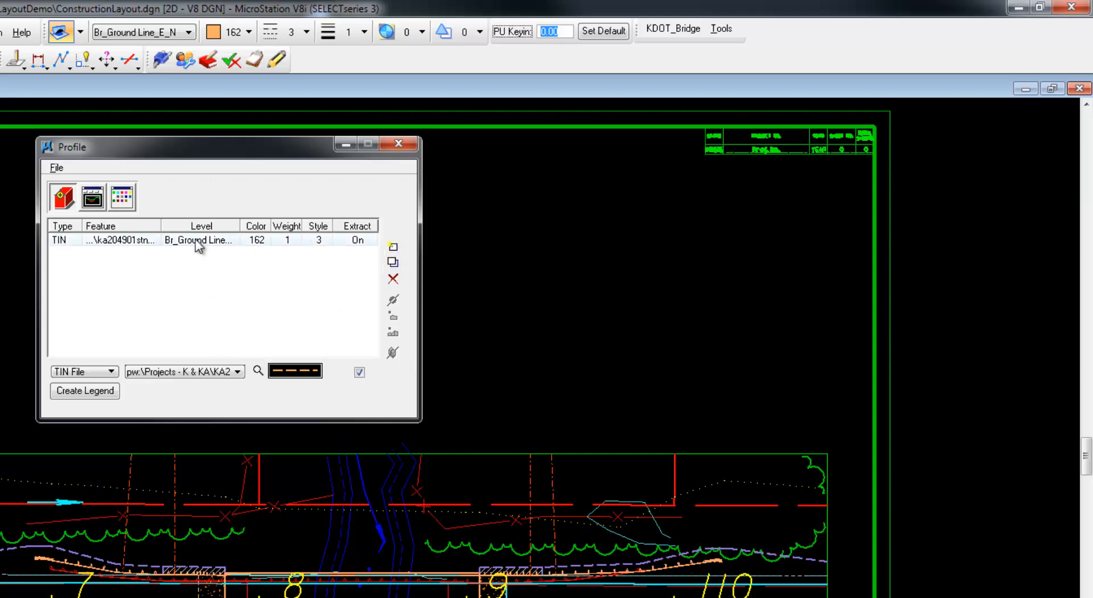
# Generate a ground profile by placing its line along the bridge centerline from the station circle at 7 to the one at 110
pyautogui.click(96, 200)
pyautogui.click(198, 196)
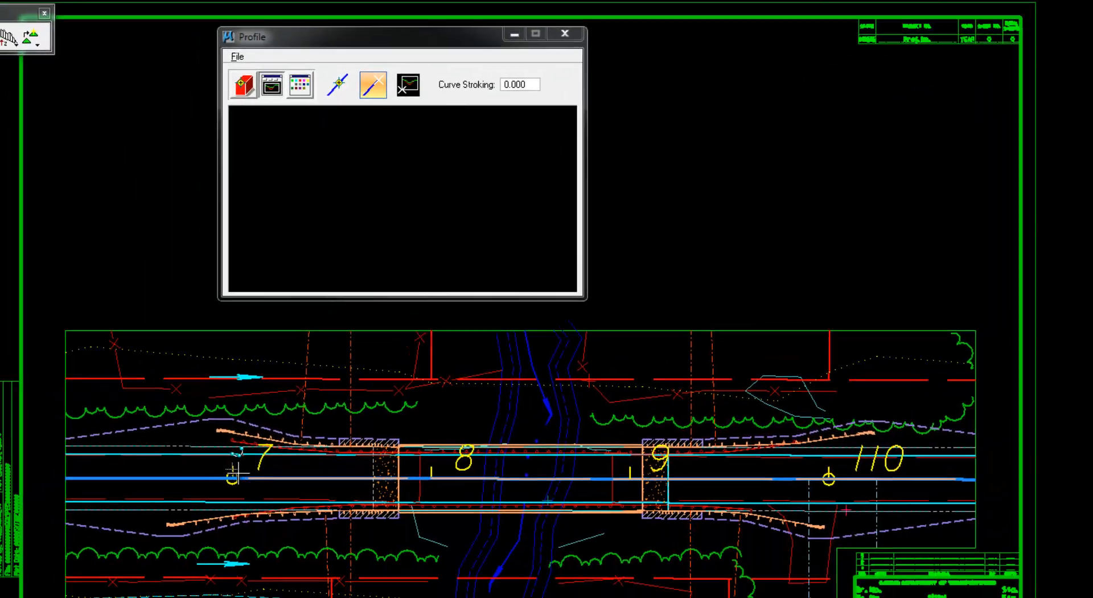
pyautogui.middleClick(286, 438)
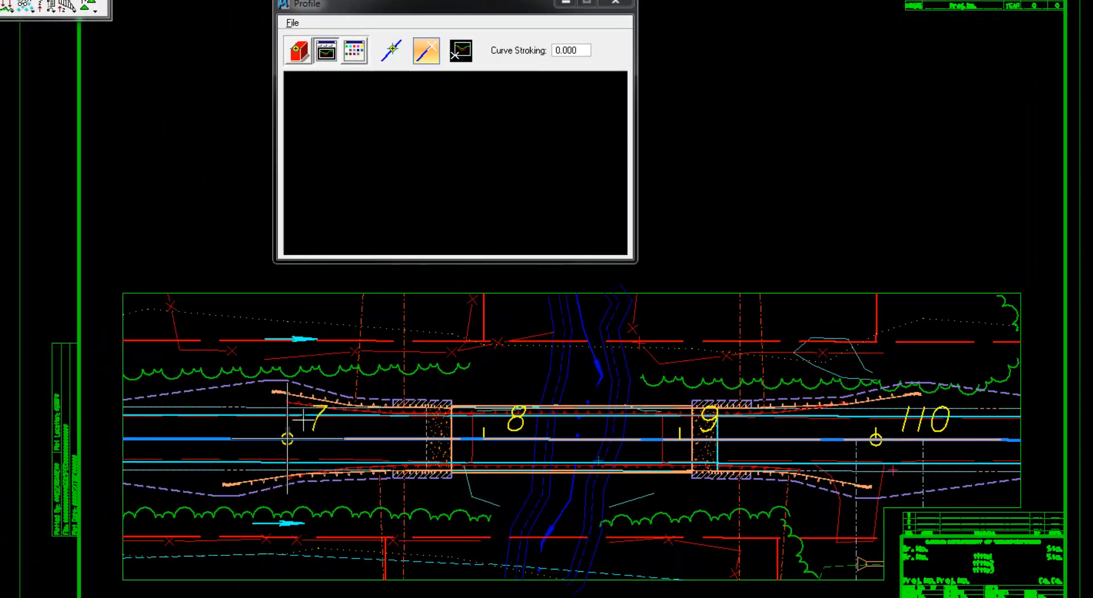
pyautogui.click(305, 422)
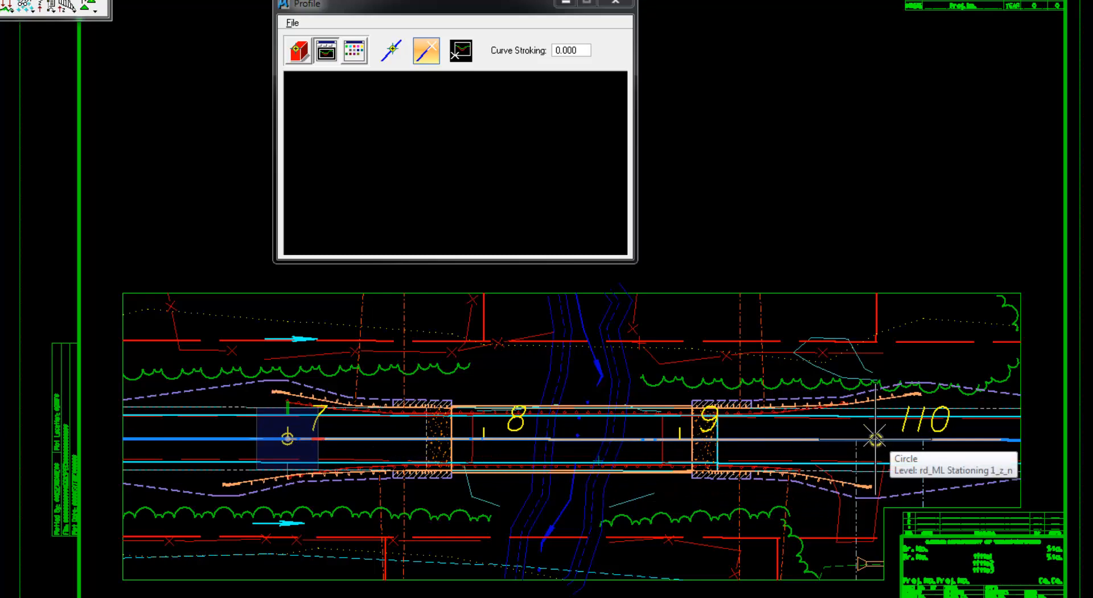
pyautogui.middleClick(885, 424)
pyautogui.click(885, 425)
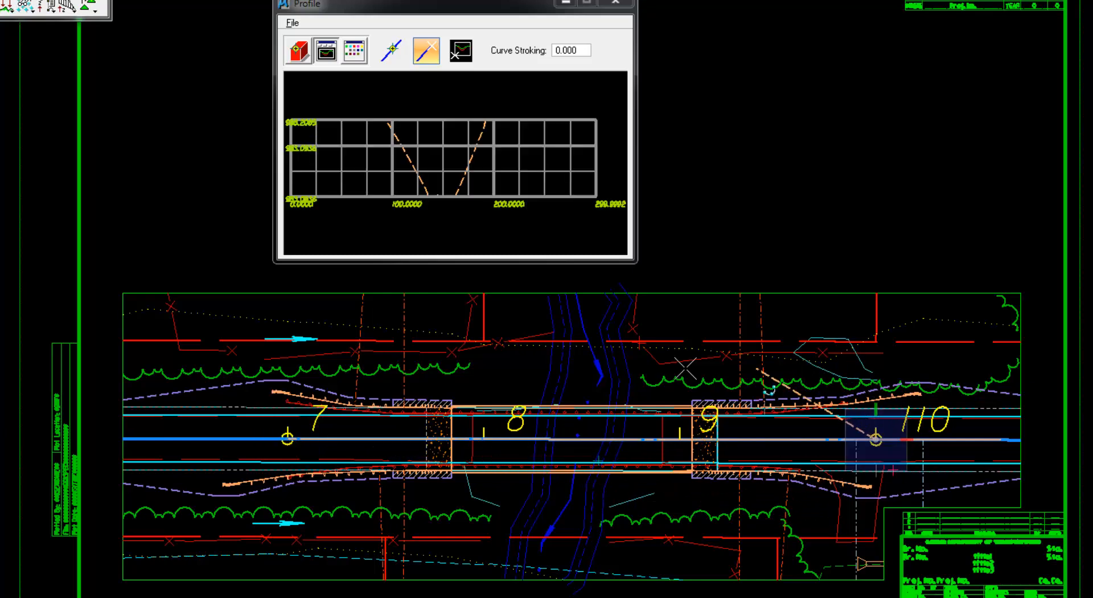
pyautogui.rightClick(759, 119)
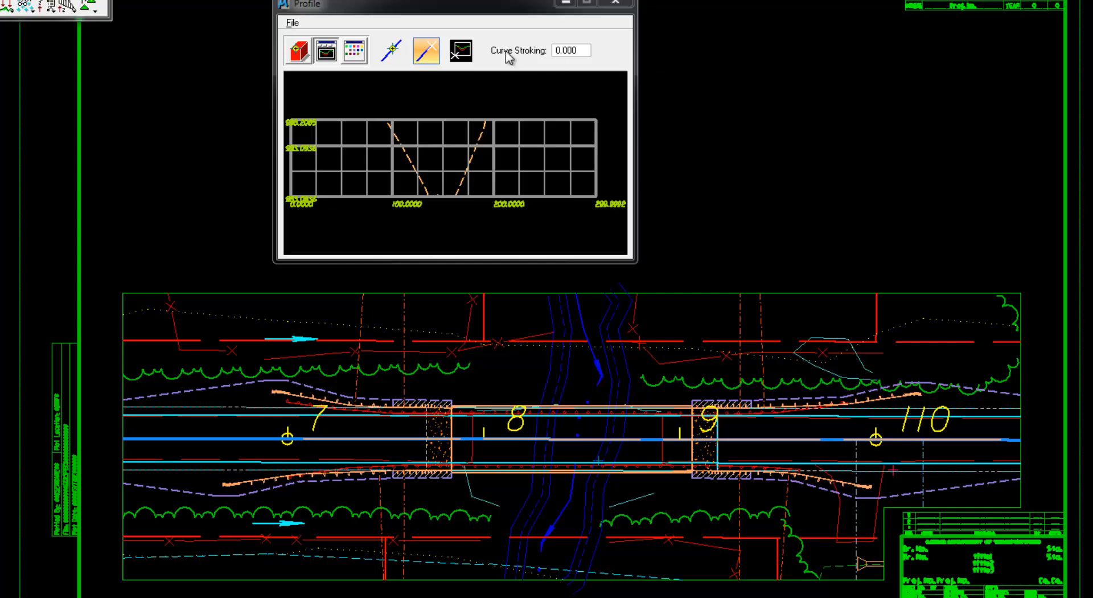
# Set the profile's elevation range to a minimum of 980 and a maximum of 1000, and its maximum station to 300
pyautogui.click(354, 51)
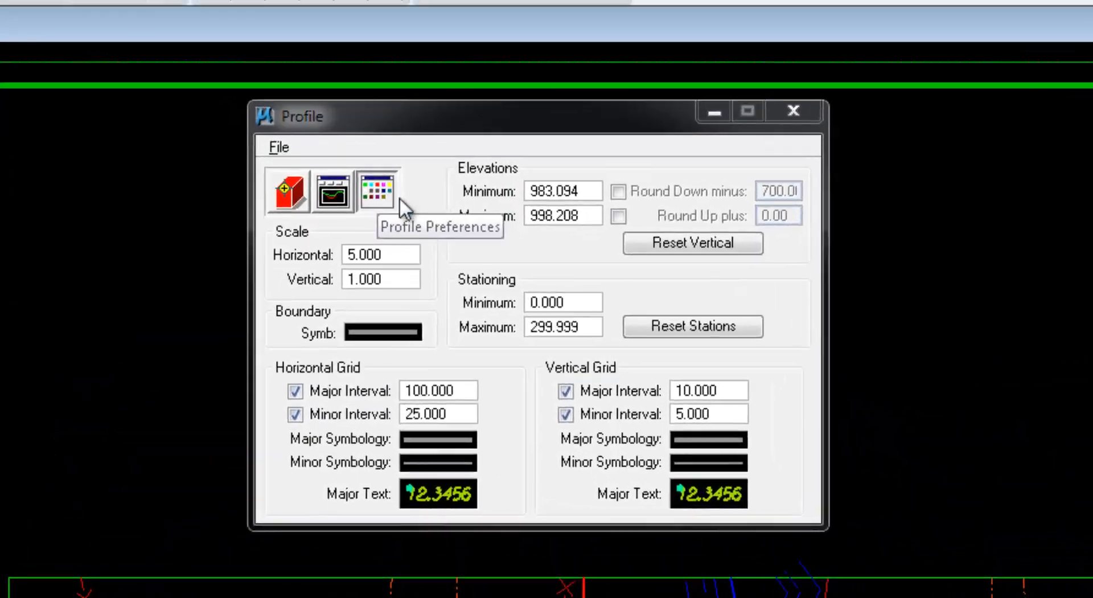
pyautogui.moveTo(585, 193); pyautogui.dragTo(528, 201)
pyautogui.write('980')
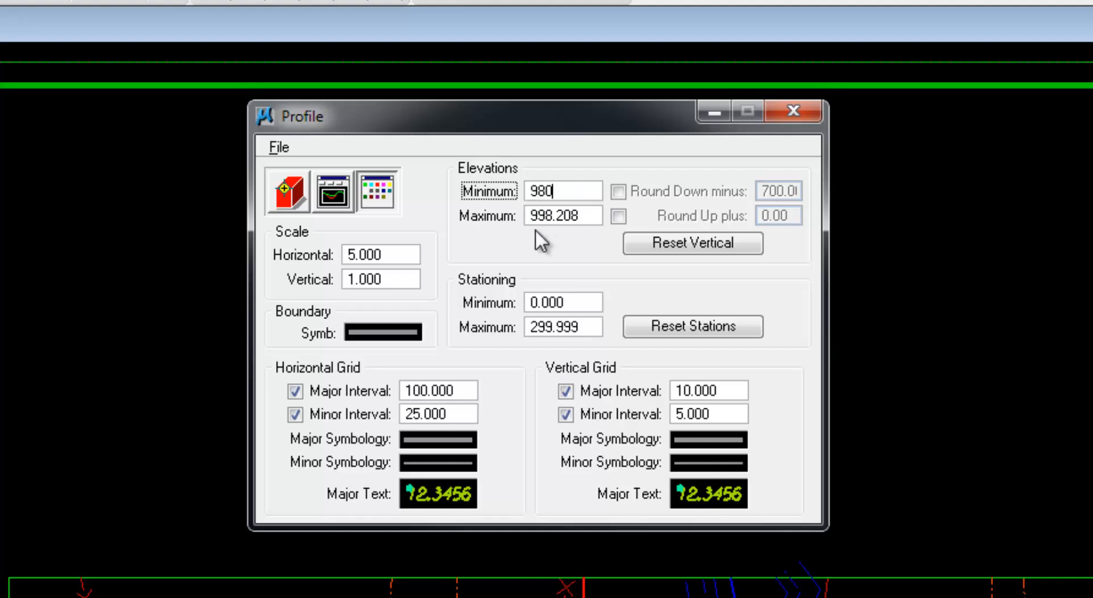
pyautogui.click(540, 218)
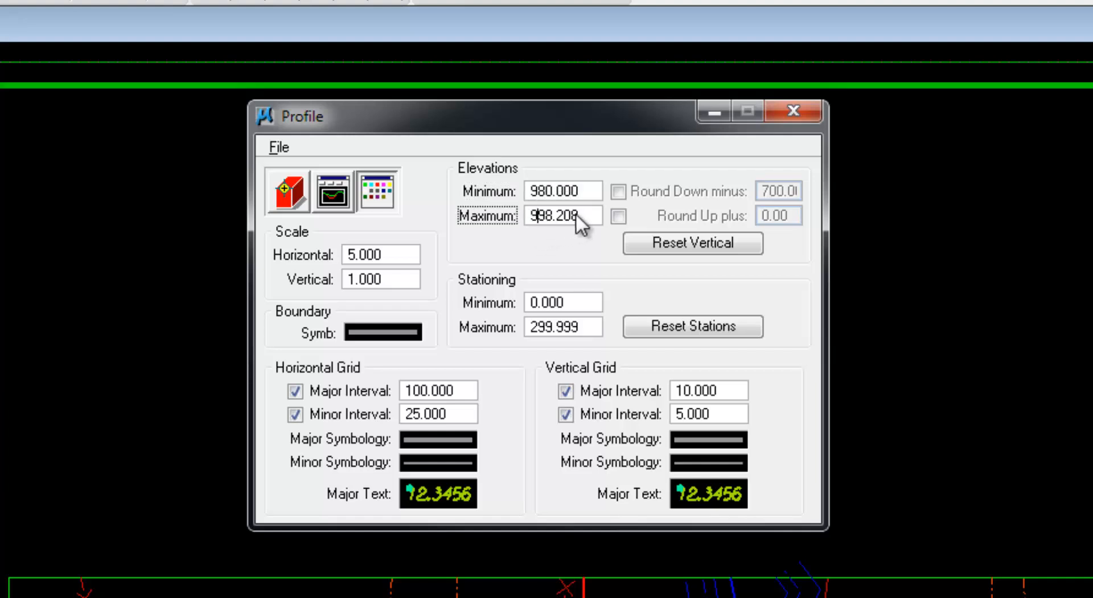
pyautogui.moveTo(578, 213); pyautogui.dragTo(568, 212)
pyautogui.write('1000')
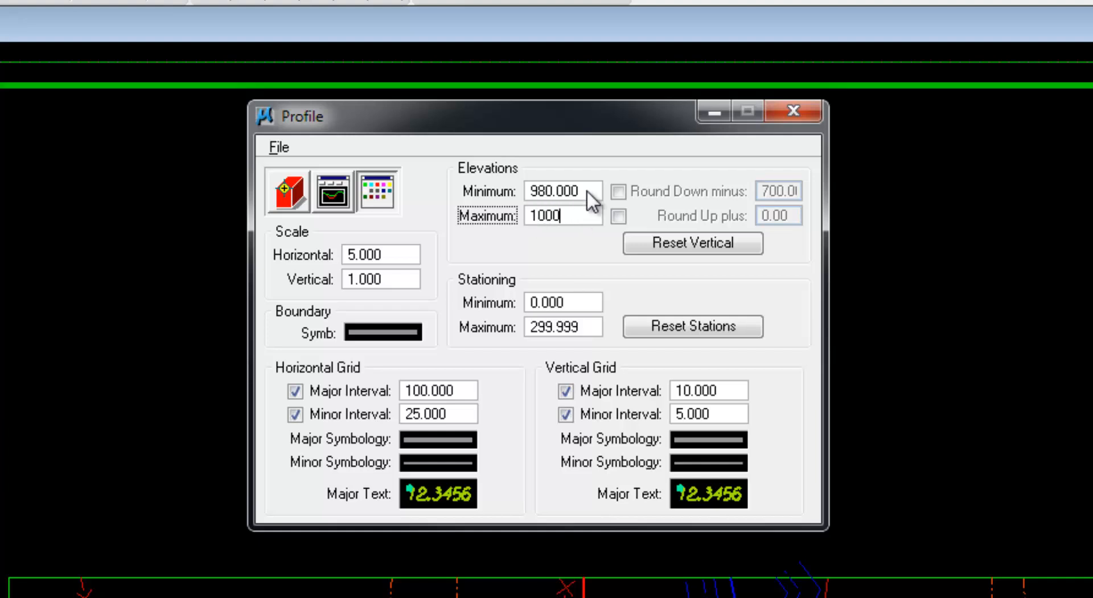
pyautogui.click(586, 190)
pyautogui.click(578, 326)
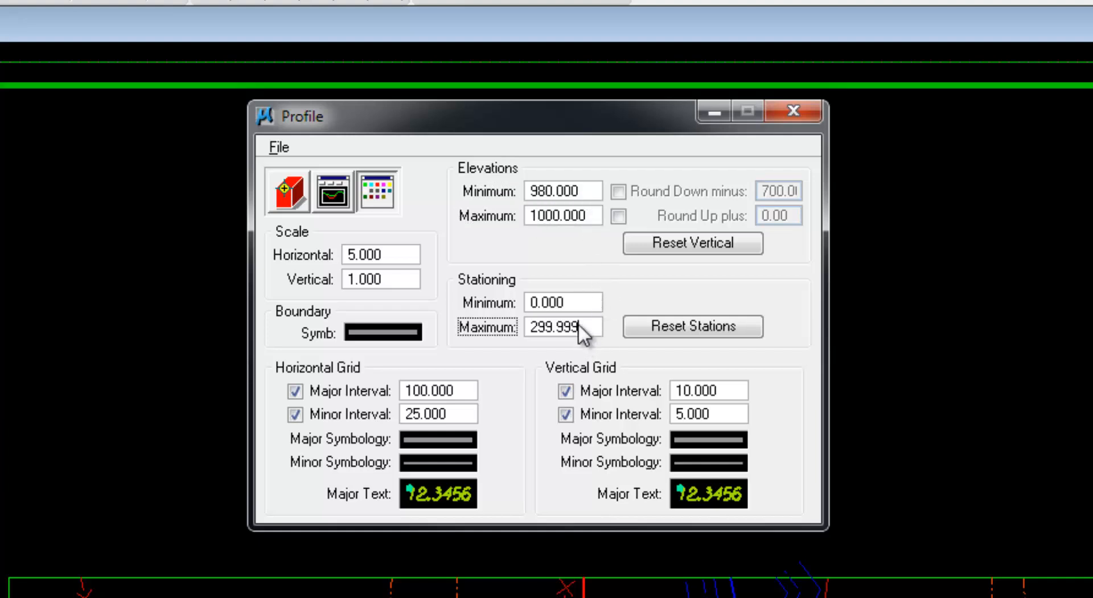
pyautogui.write('30.')
pyautogui.press('BackSpace')
pyautogui.click(581, 301)
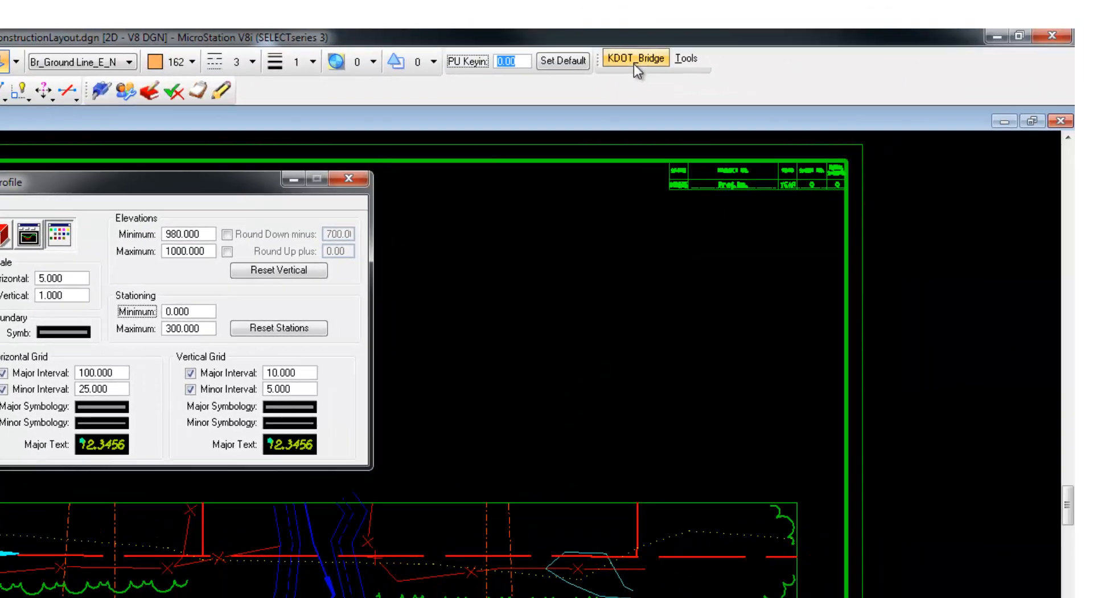
# Draw a short horizontal sample line above the plan with the Elevation Grid Lines (Major) symbology
pyautogui.click(649, 63)
pyautogui.moveTo(651, 80)
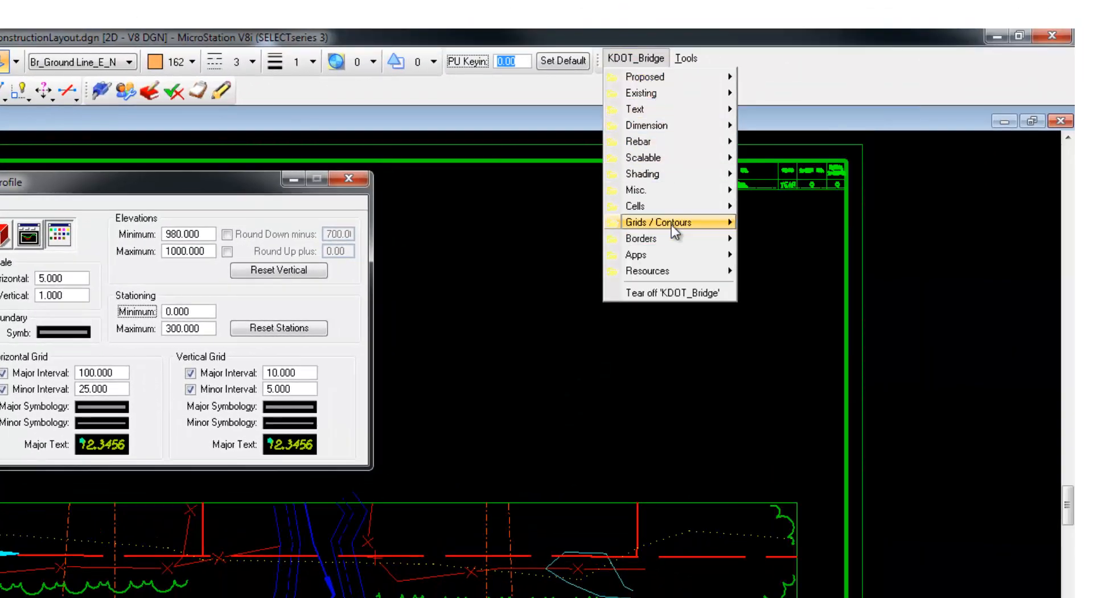
pyautogui.moveTo(671, 224)
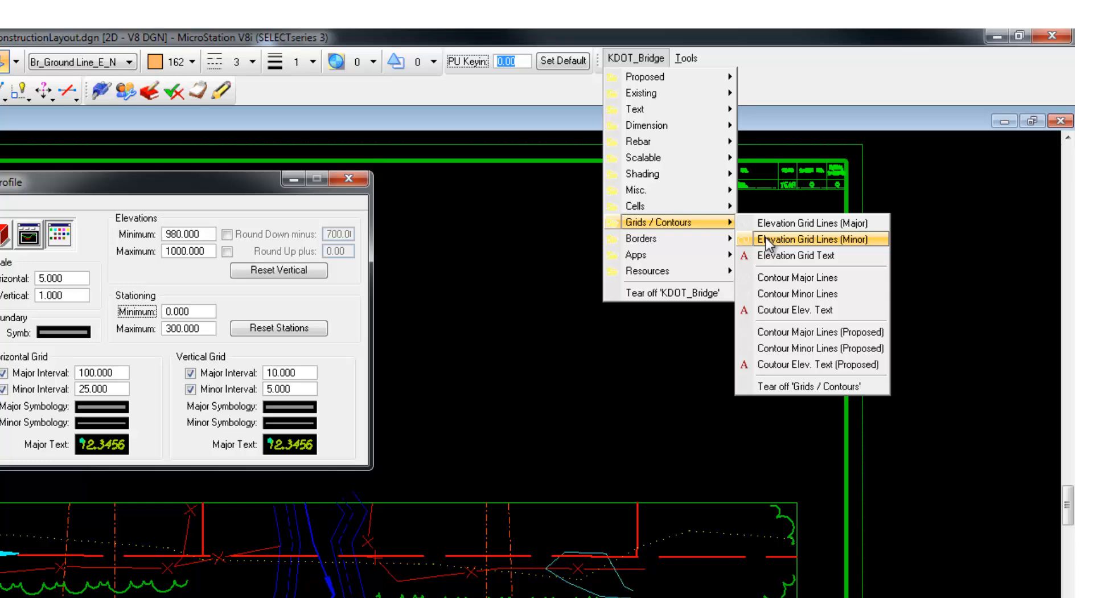
pyautogui.click(772, 225)
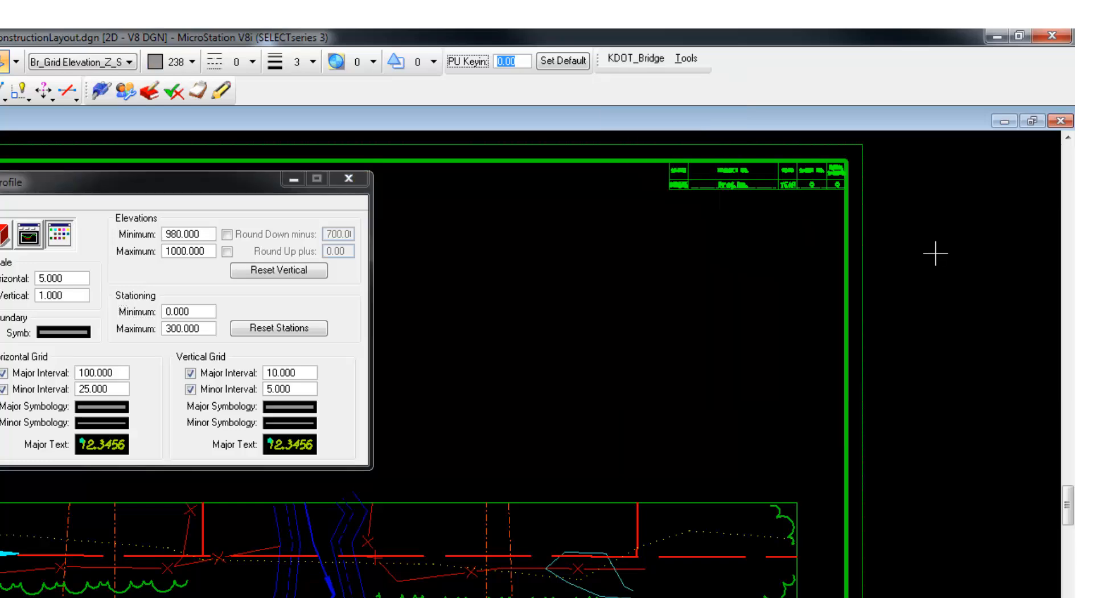
pyautogui.click(540, 428)
pyautogui.click(610, 427)
# Draw a short Elevation Grid Lines (Minor) sample just above the major grid sample line
pyautogui.click(635, 58)
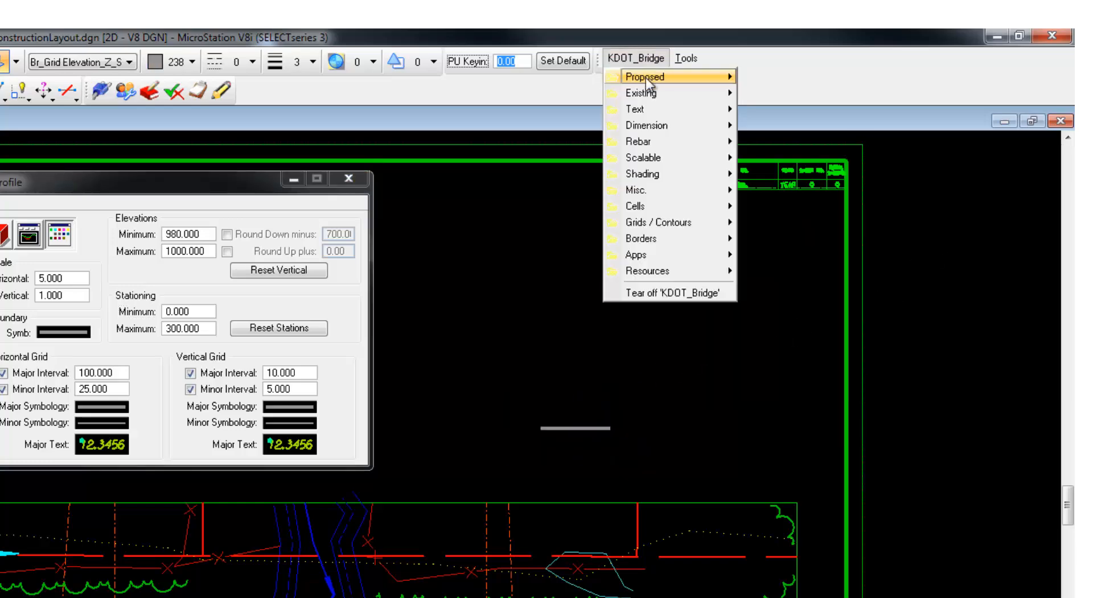
pyautogui.moveTo(671, 222)
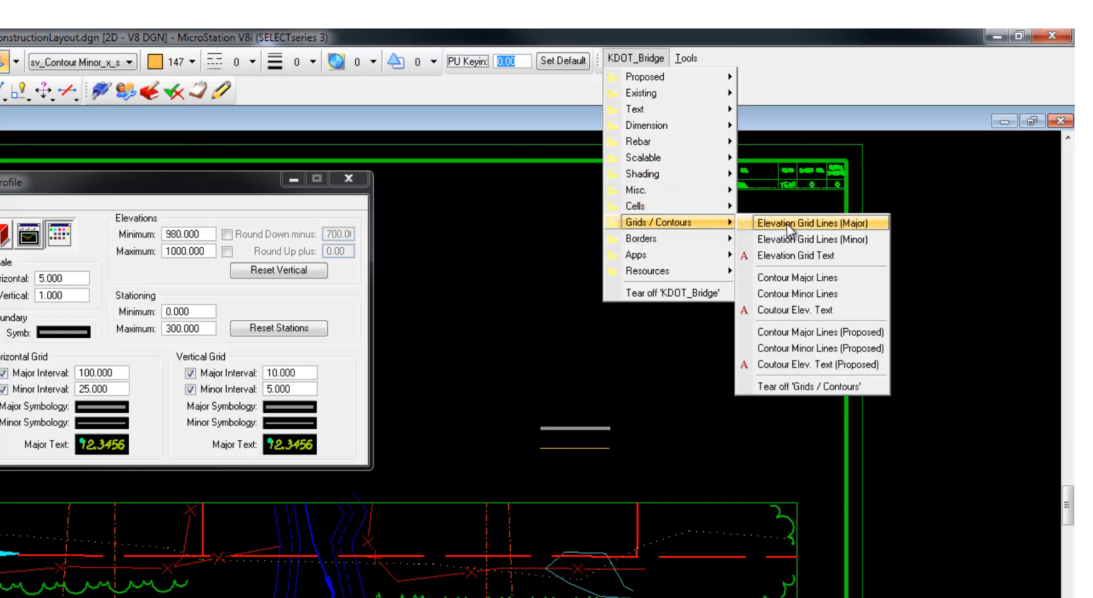
pyautogui.click(797, 239)
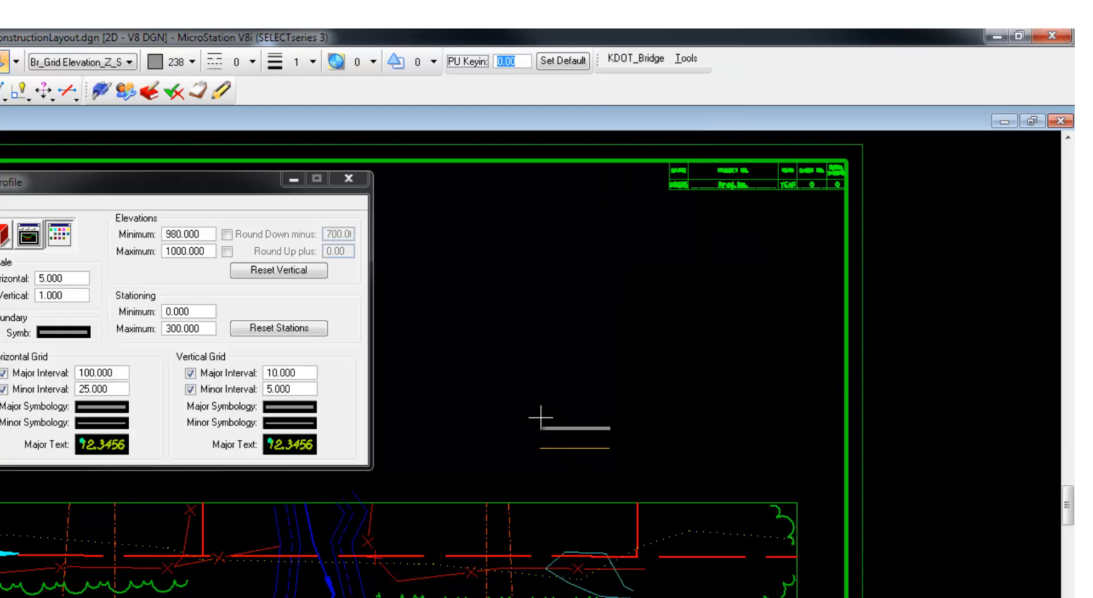
pyautogui.click(538, 416)
pyautogui.click(622, 416)
# Delete the stray contour minor line below the two grid sample lines
pyautogui.rightClick(617, 349)
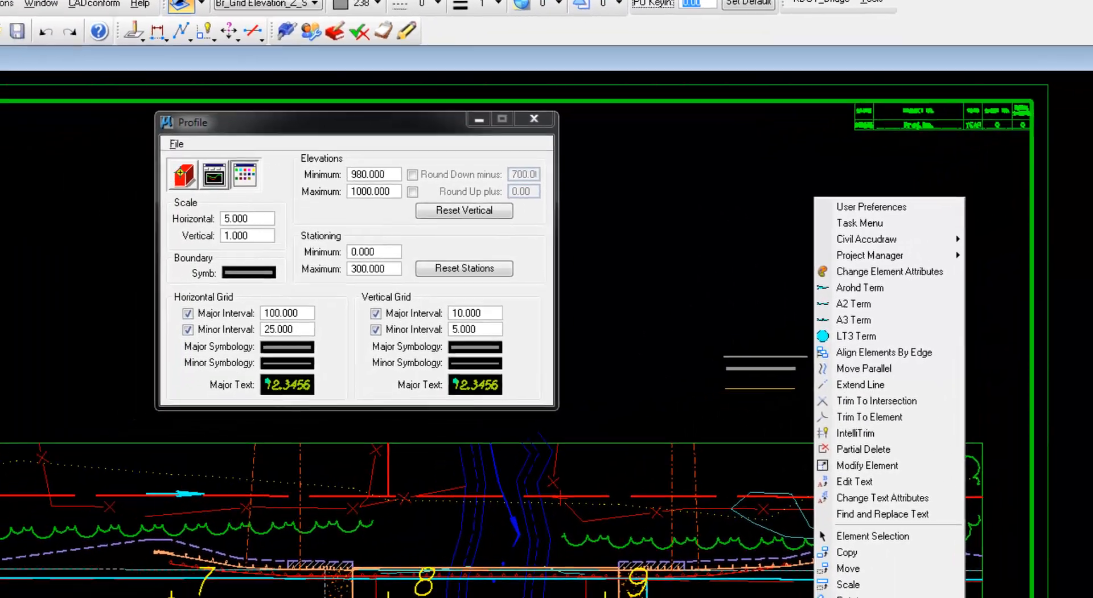
pyautogui.click(637, 592)
pyautogui.click(788, 370)
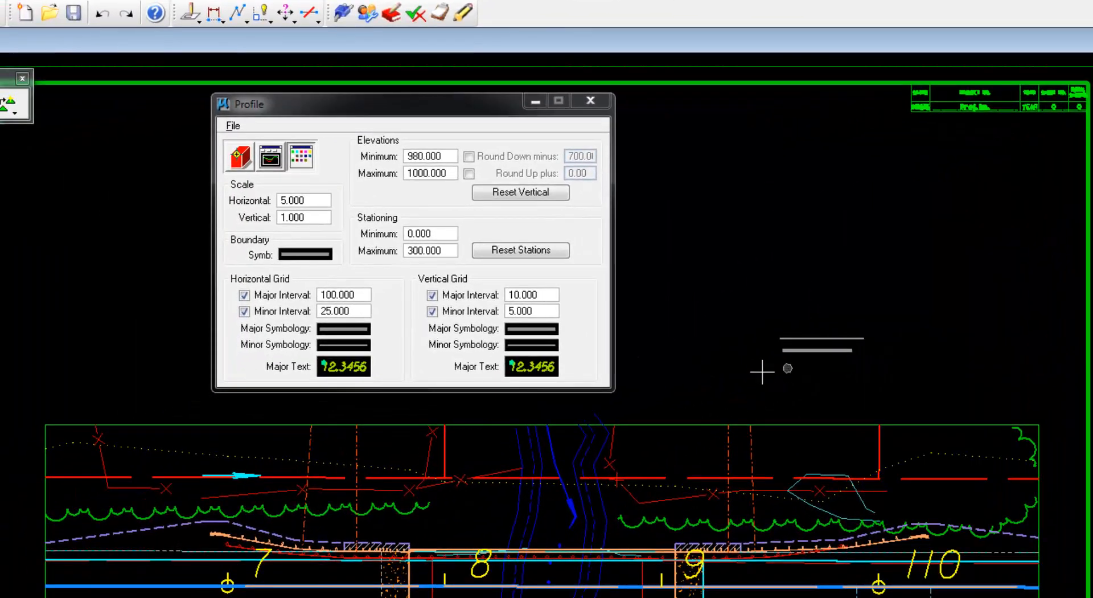
# Match the major symbology of both the horizontal and vertical profile grids to the thick sample line
pyautogui.rightClick(353, 329)
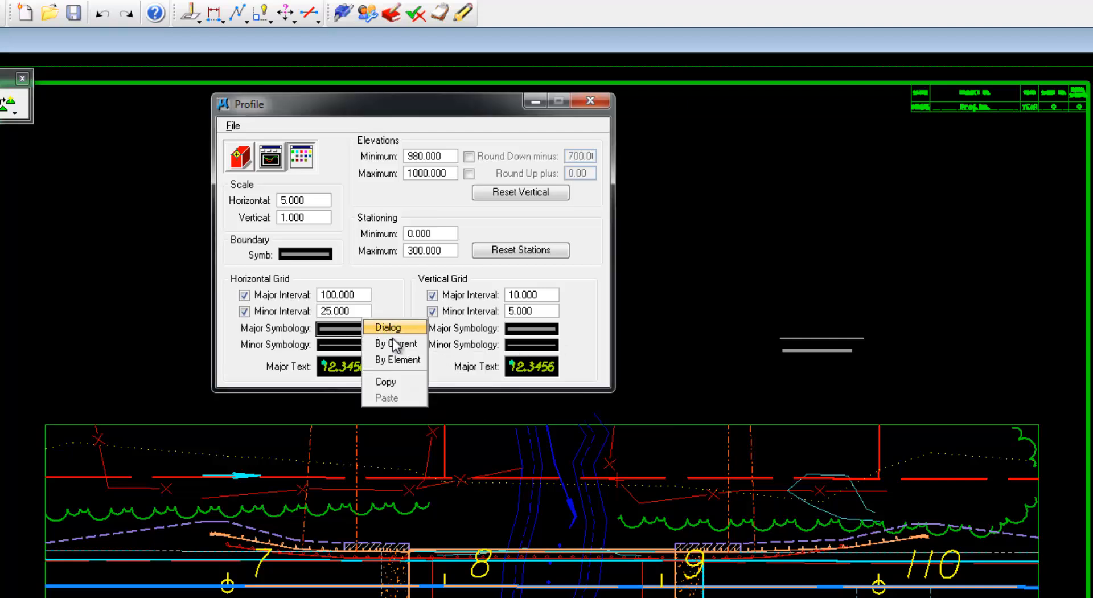
pyautogui.click(392, 362)
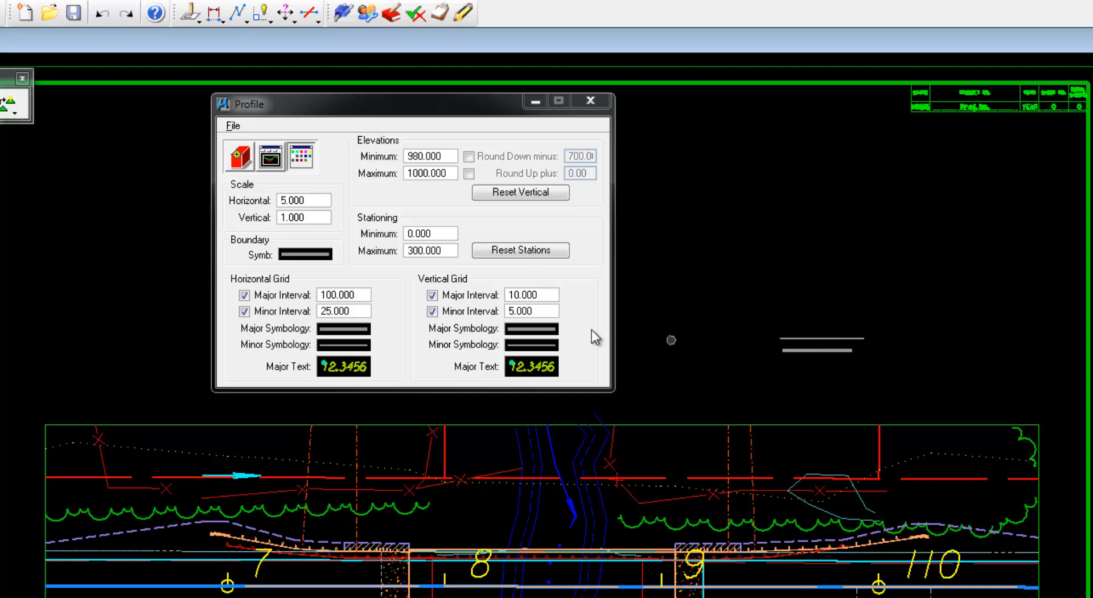
pyautogui.rightClick(545, 330)
pyautogui.click(588, 362)
# Match the minor symbology of both profile grids to the thin sample line, and delete the sample lines from the sheet
pyautogui.rightClick(345, 344)
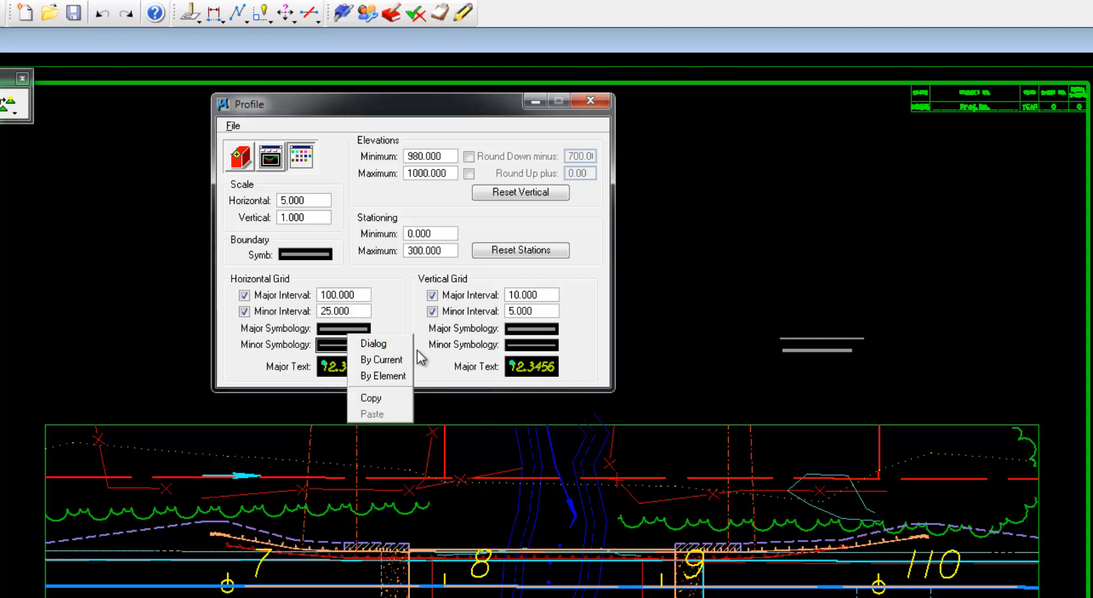
pyautogui.click(387, 376)
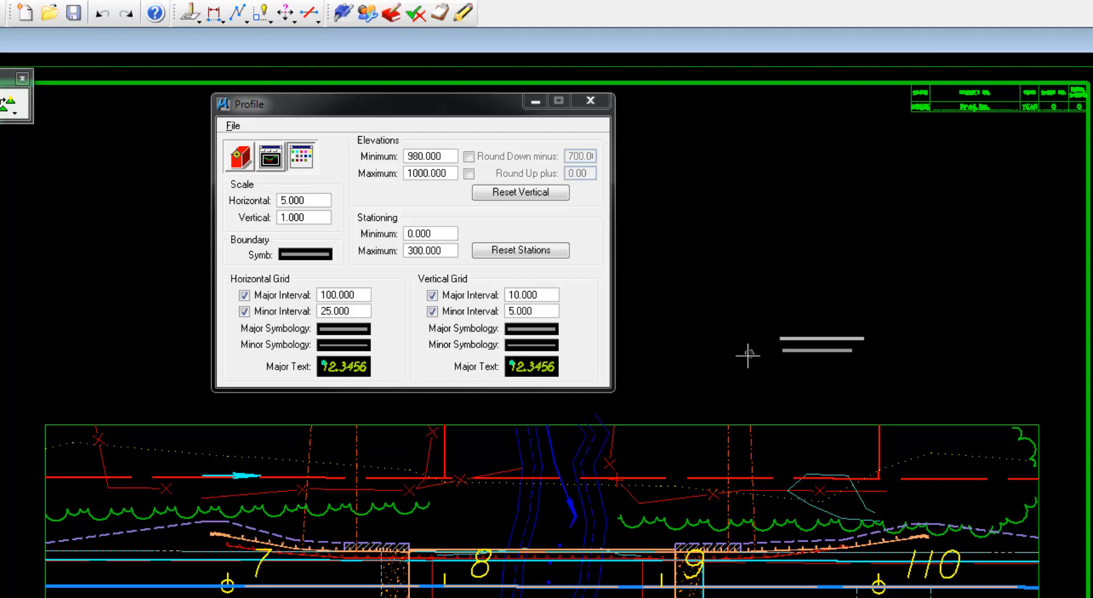
pyautogui.rightClick(537, 345)
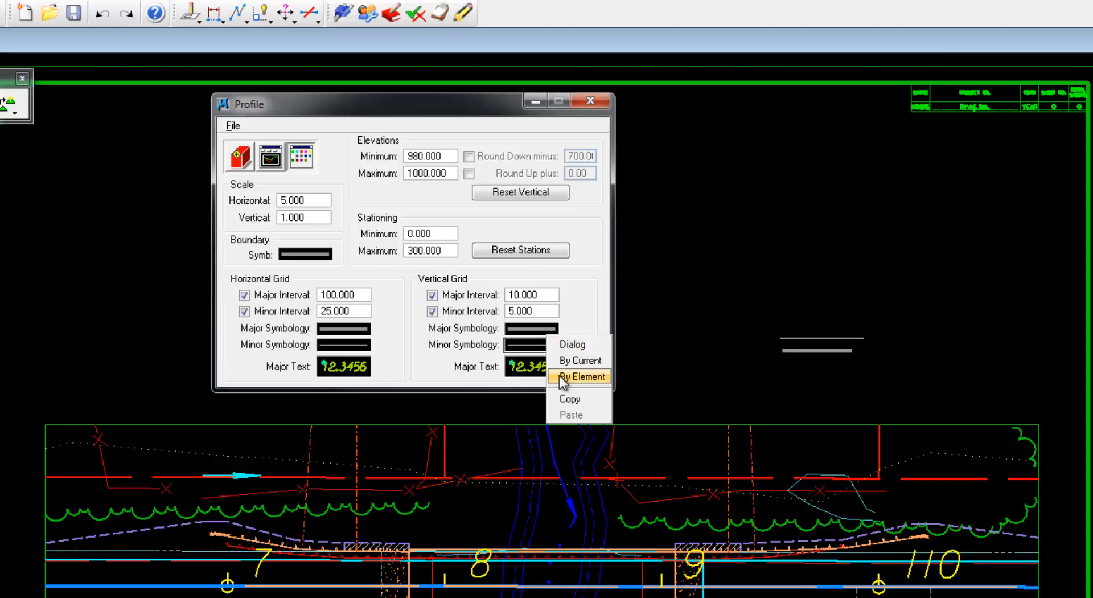
pyautogui.click(560, 377)
pyautogui.click(828, 339)
pyautogui.click(820, 309)
pyautogui.rightClick(726, 311)
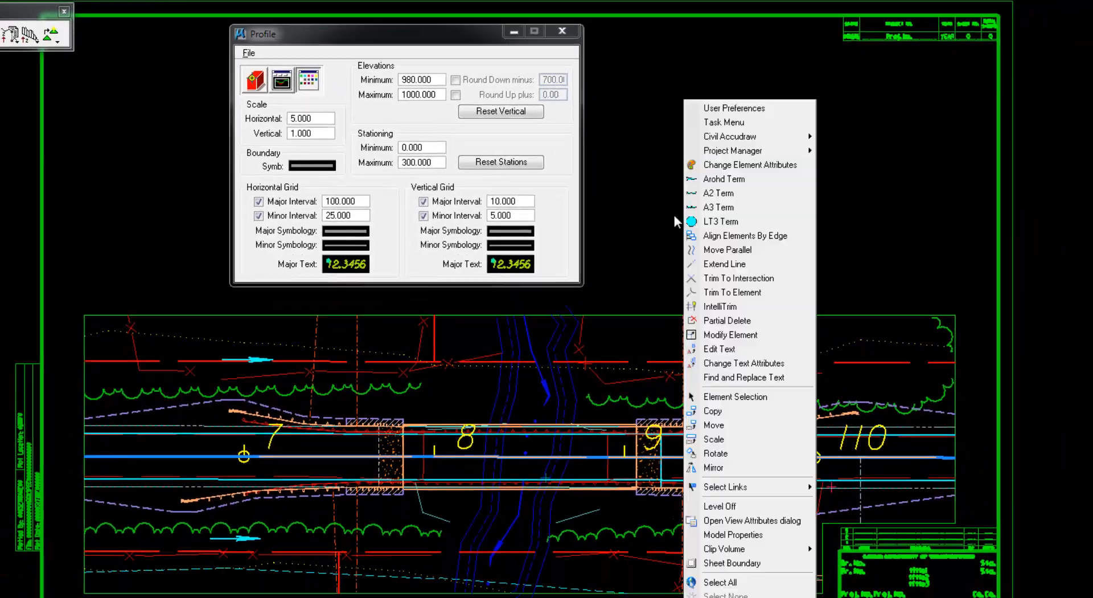
pyautogui.click(677, 585)
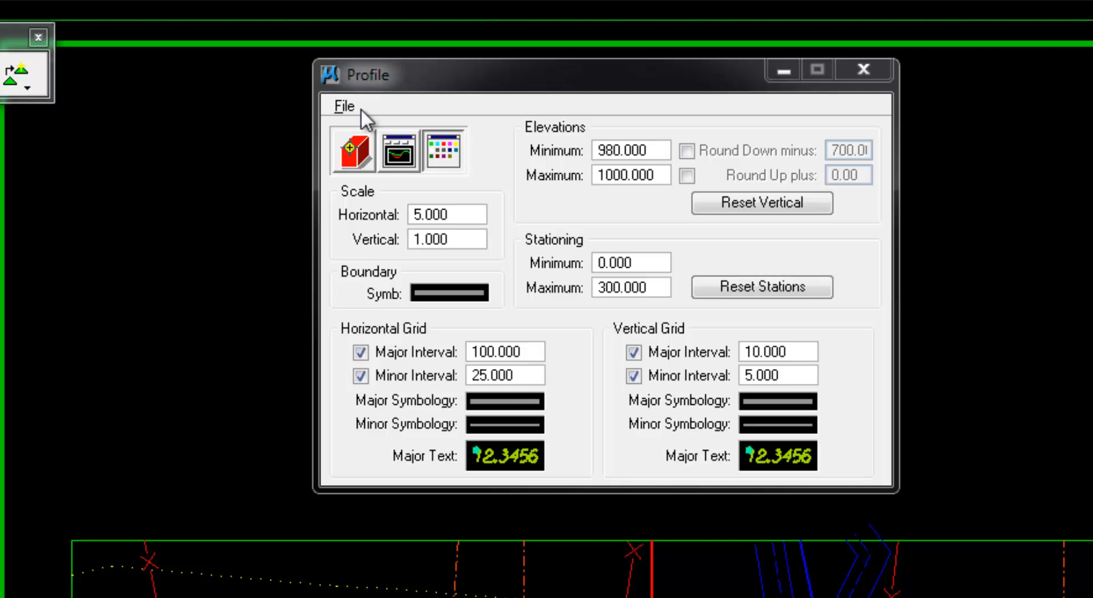
# Load 15ScaleProfile.ols from the BridgeDTMData folder and check the profile preview and the grid text symbology
pyautogui.click(349, 107)
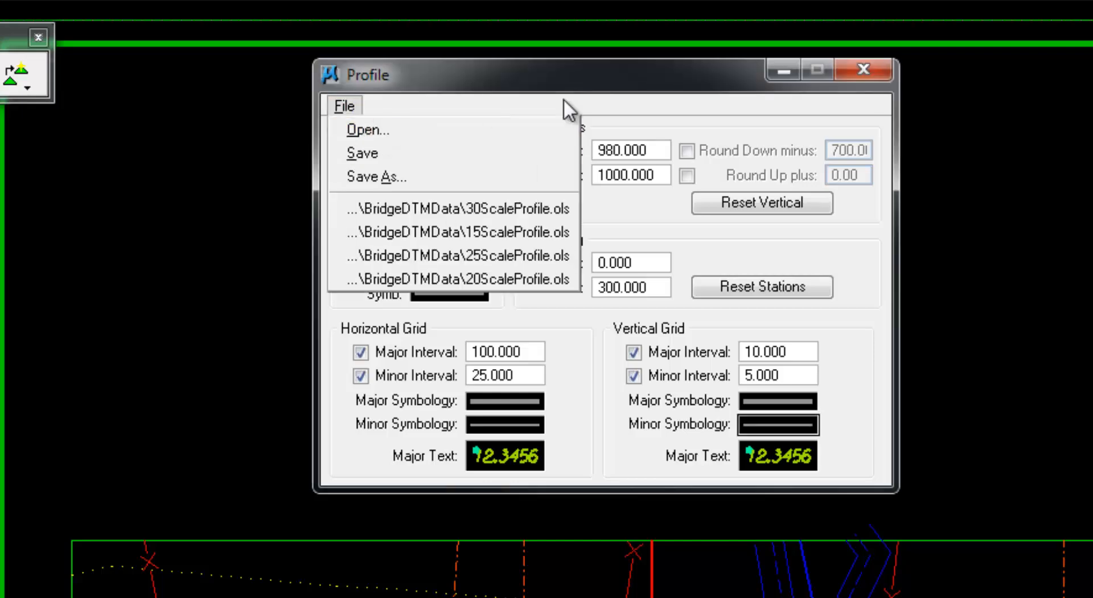
pyautogui.click(369, 129)
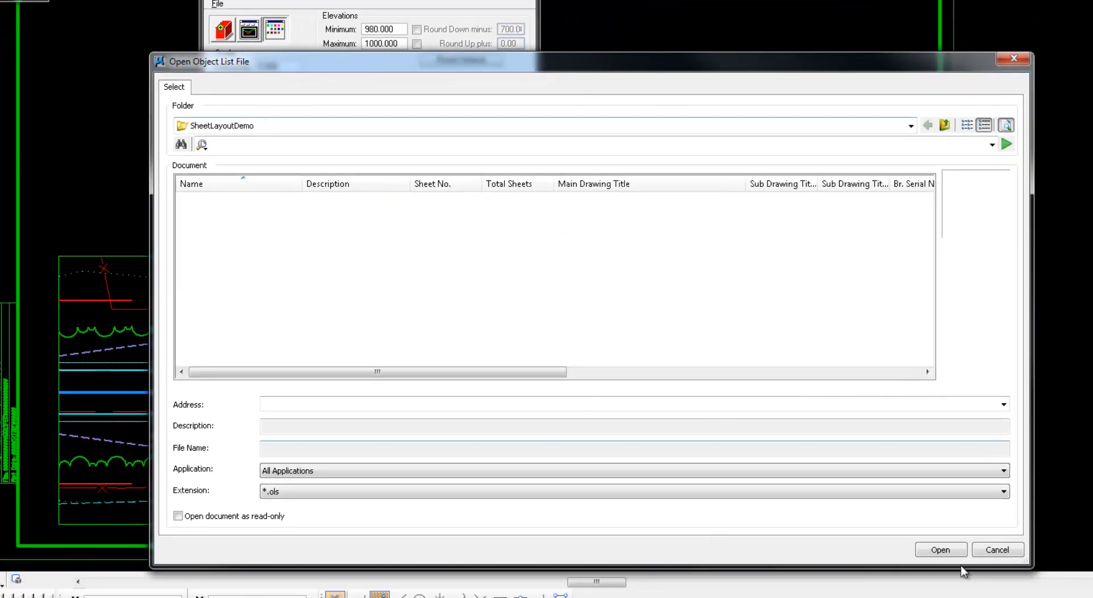
pyautogui.click(991, 549)
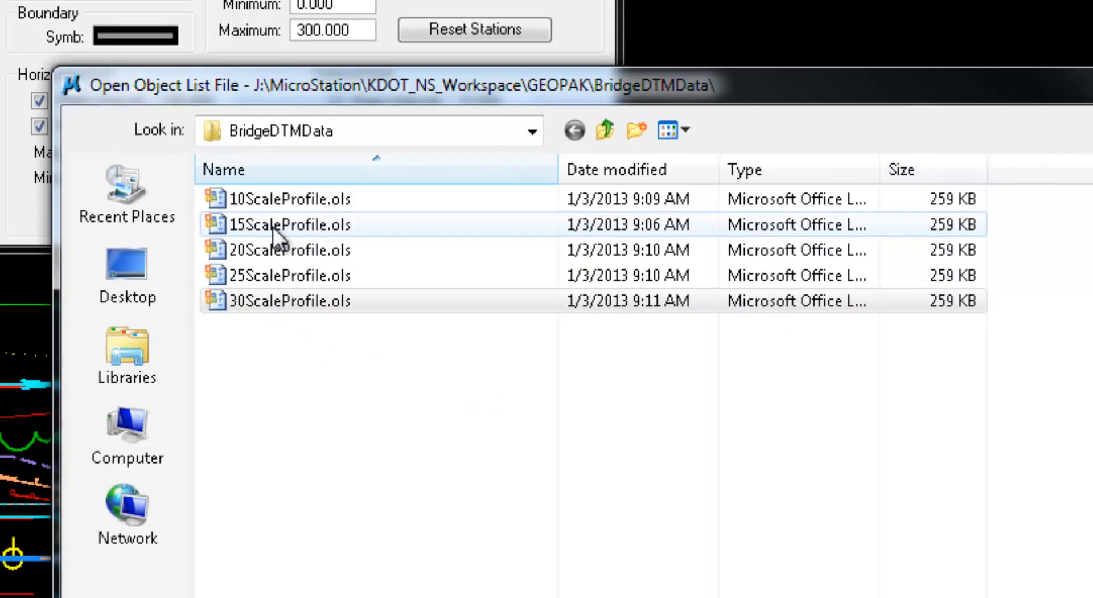
pyautogui.click(272, 226)
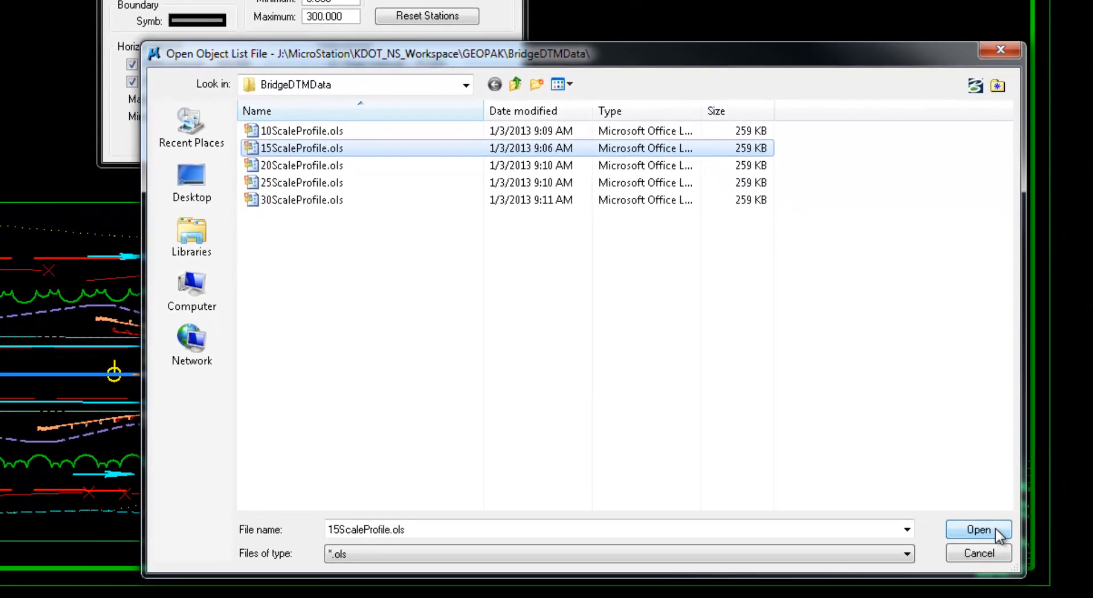
pyautogui.click(996, 530)
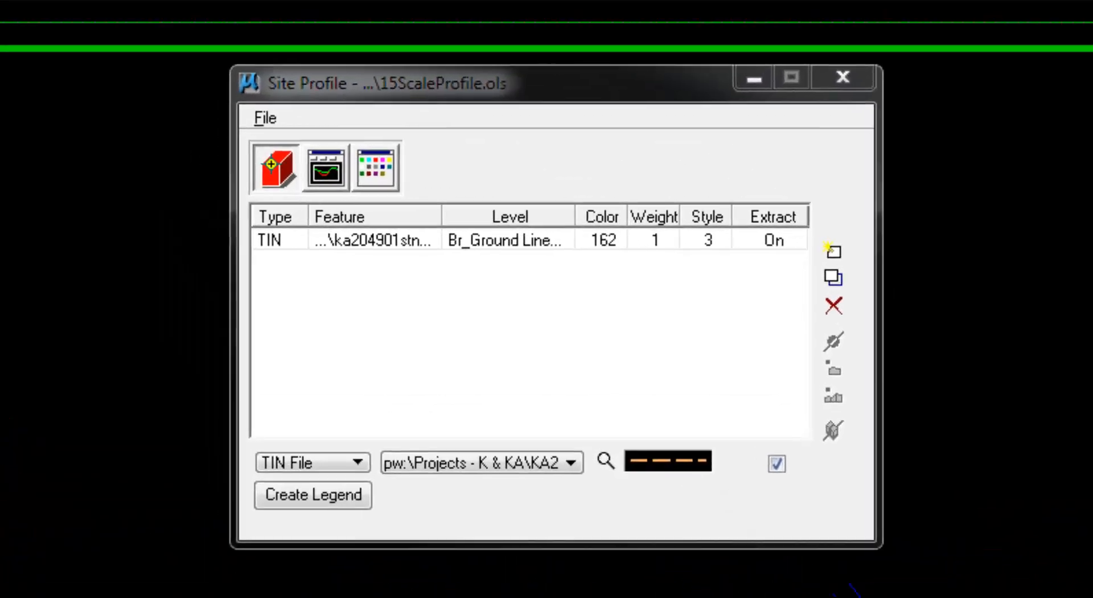
pyautogui.click(343, 181)
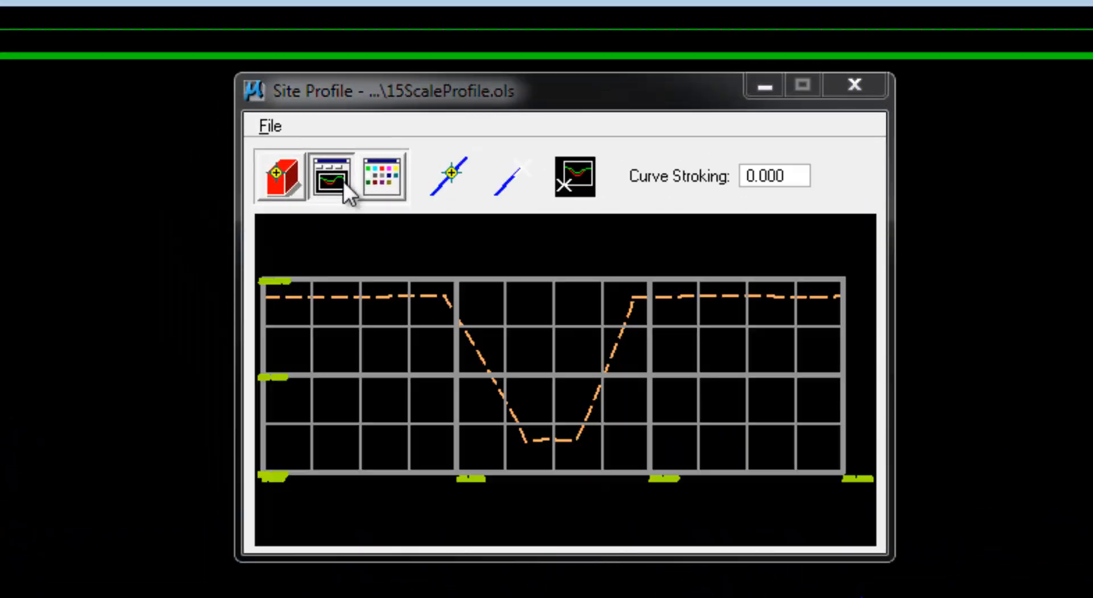
pyautogui.click(380, 193)
pyautogui.moveTo(463, 520)
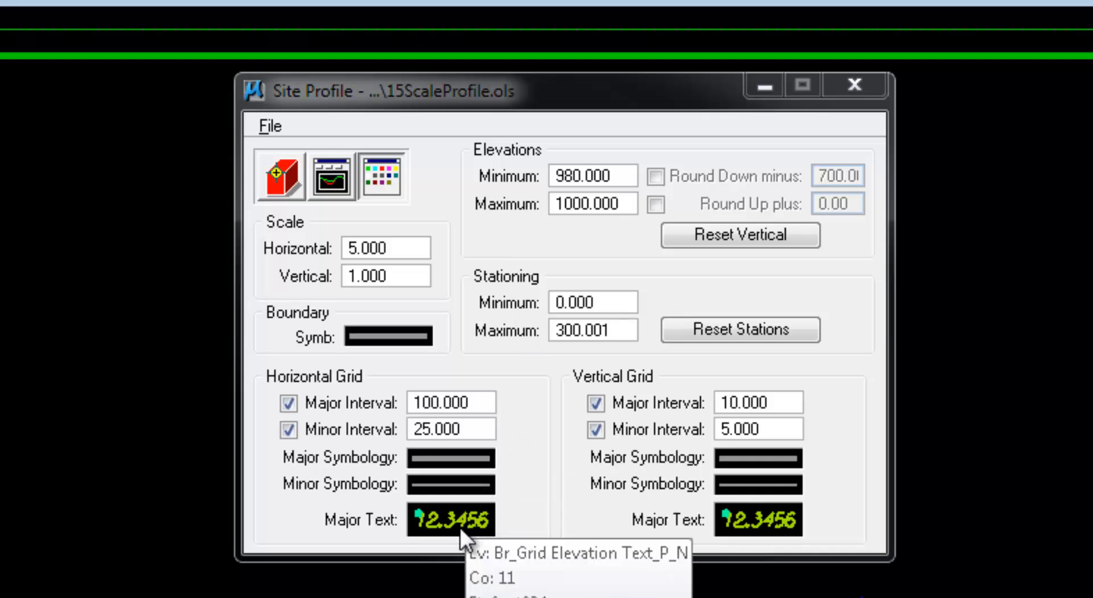
pyautogui.moveTo(750, 509)
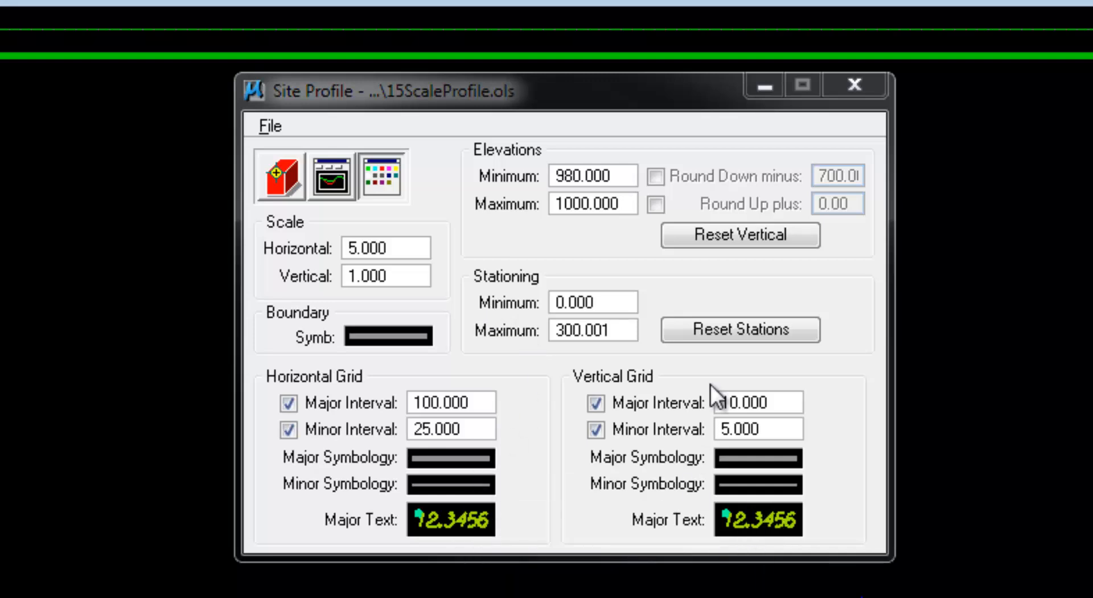
# Place the profile in the sheet above the plan, its lower-left corner straight above the station circle at 7, and close the profile window
pyautogui.click(331, 165)
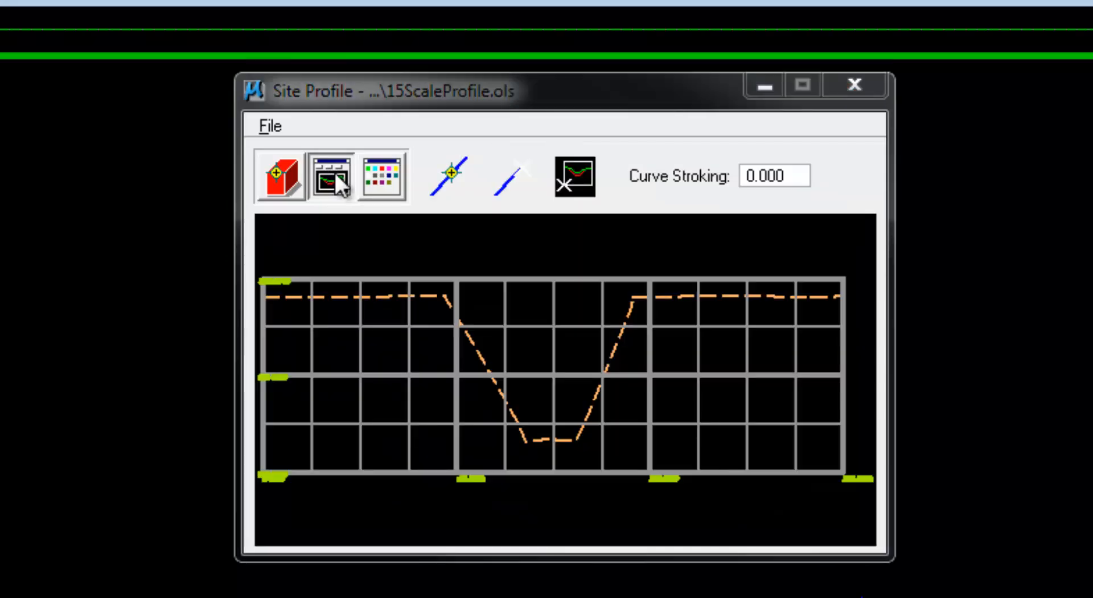
pyautogui.click(576, 183)
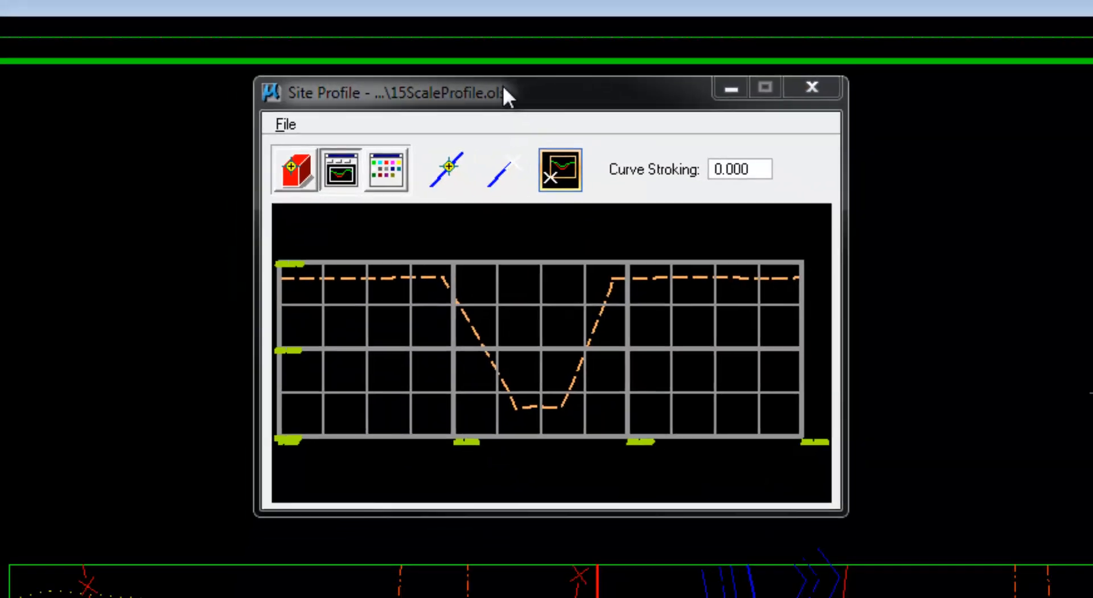
pyautogui.moveTo(513, 90); pyautogui.dragTo(848, 366)
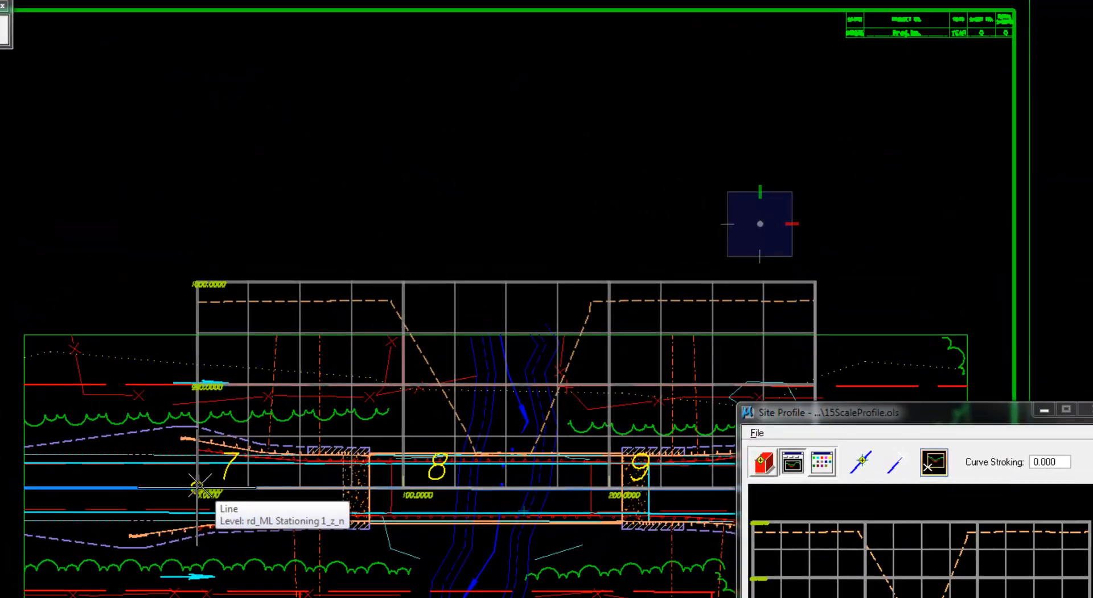
pyautogui.click(197, 487)
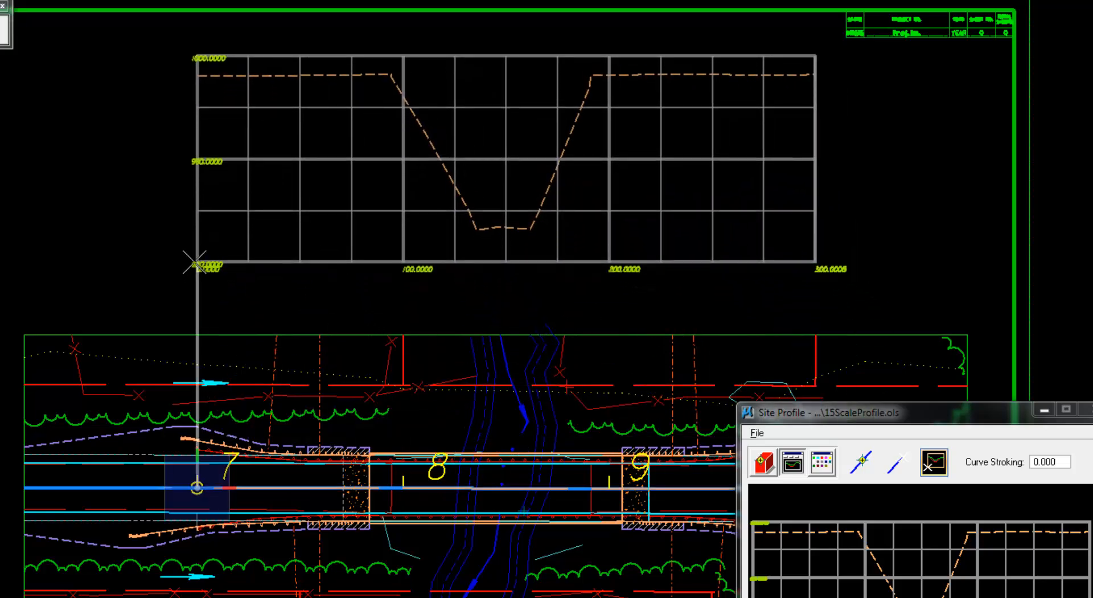
pyautogui.click(194, 262)
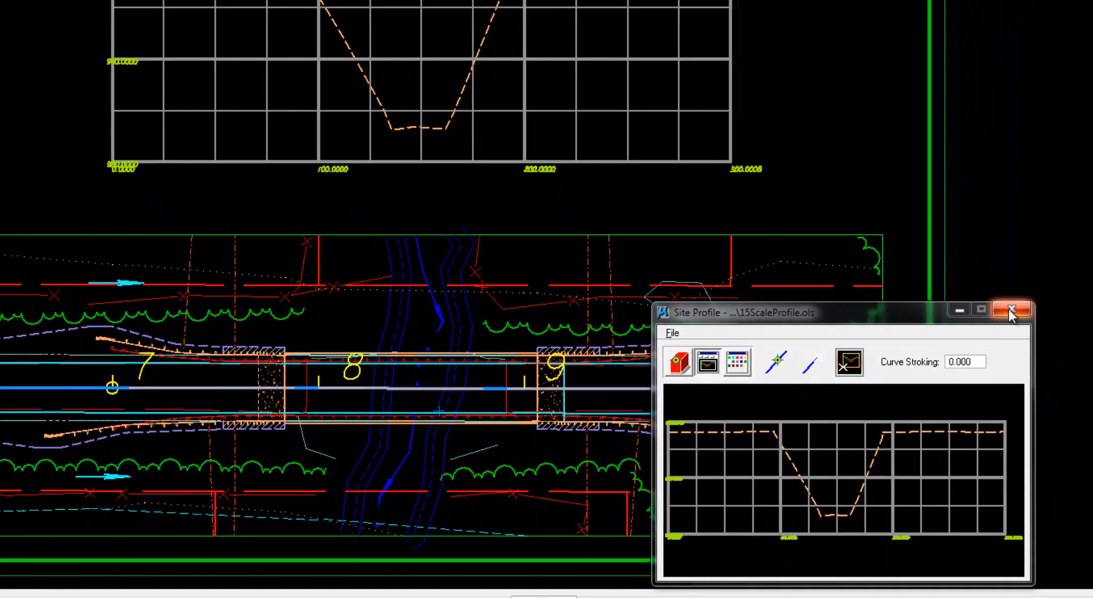
pyautogui.click(1089, 409)
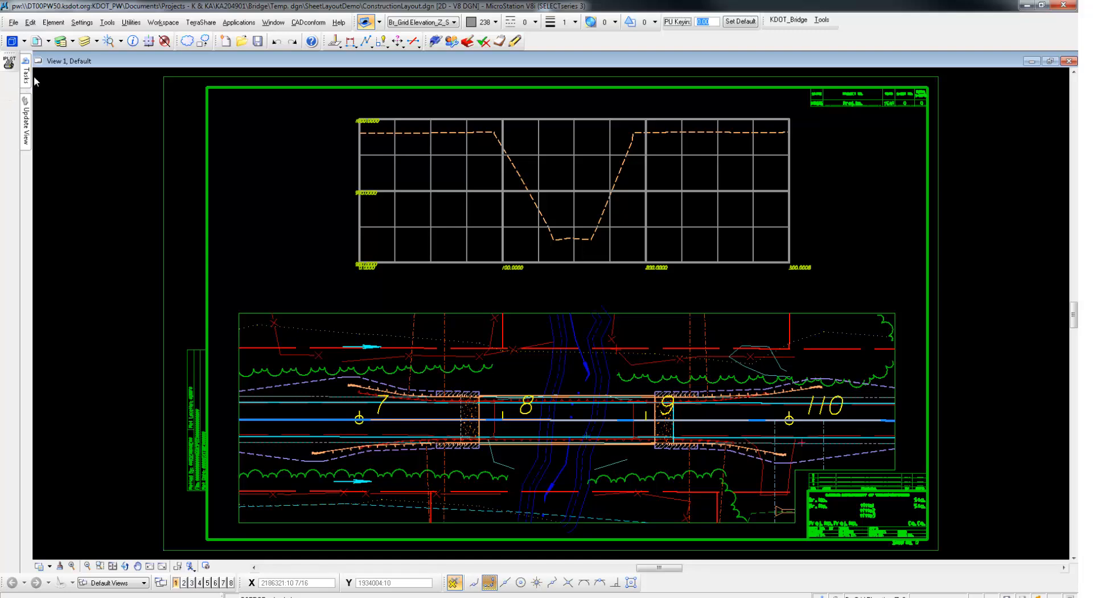
# Drop the placed profile above the plan into separate elements with the Drop Element tool
pyautogui.click(45, 91)
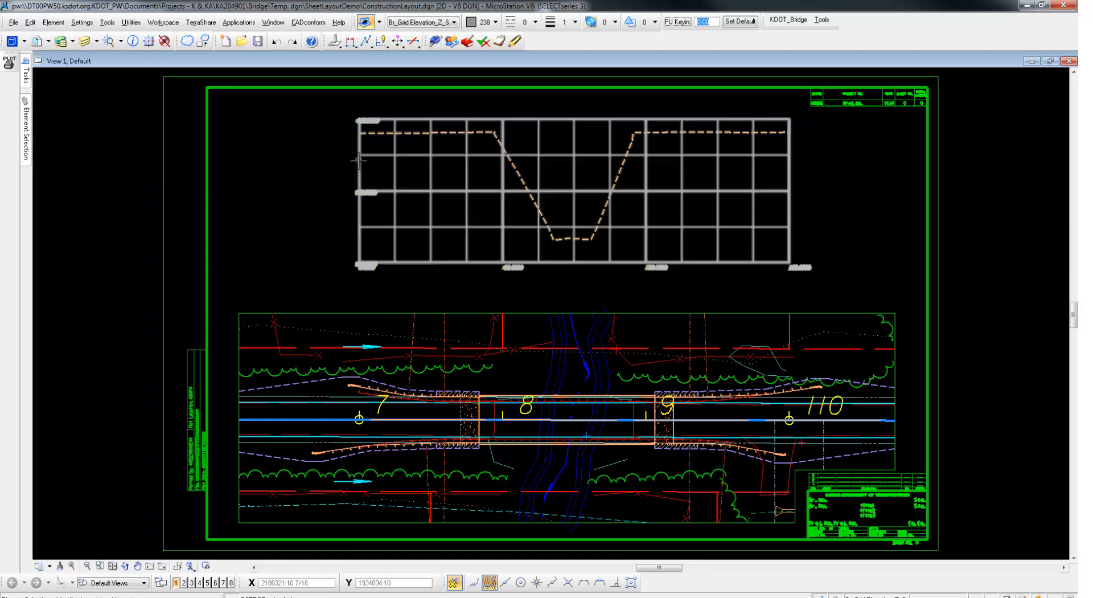
pyautogui.moveTo(27, 71)
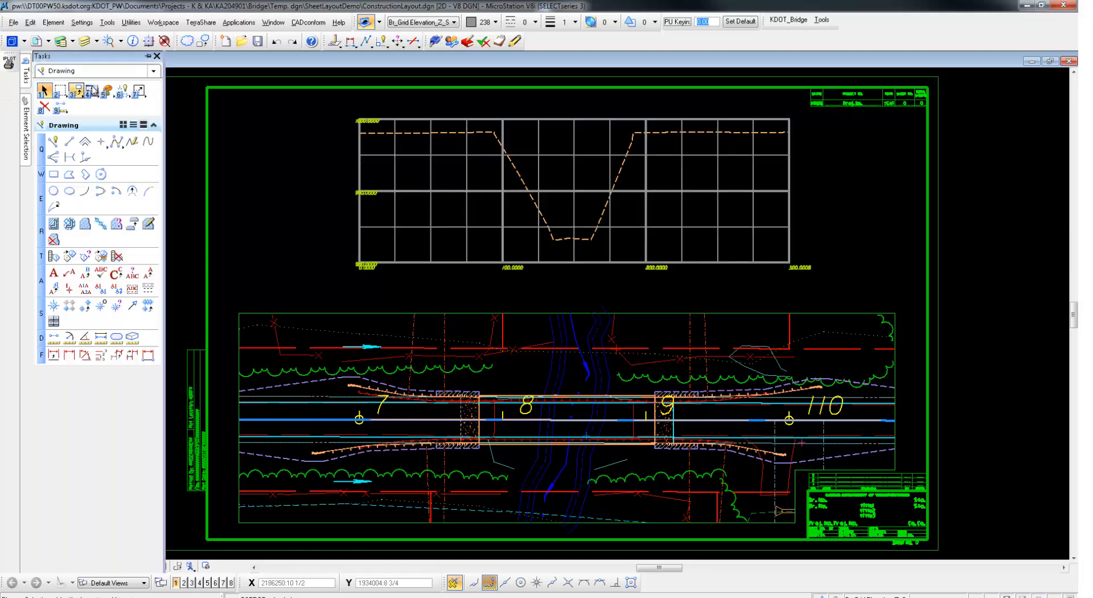
pyautogui.click(123, 91)
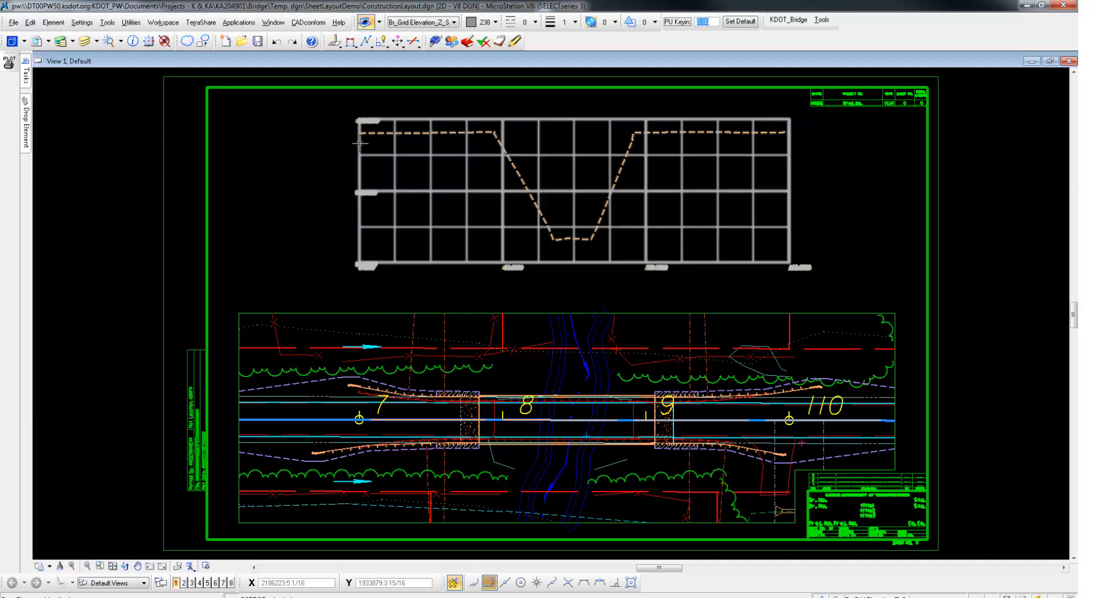
# Move the 980.0000 elevation label horizontally outside the profile grid, to the left of its lower-left corner
pyautogui.scroll(3, 379, 253)
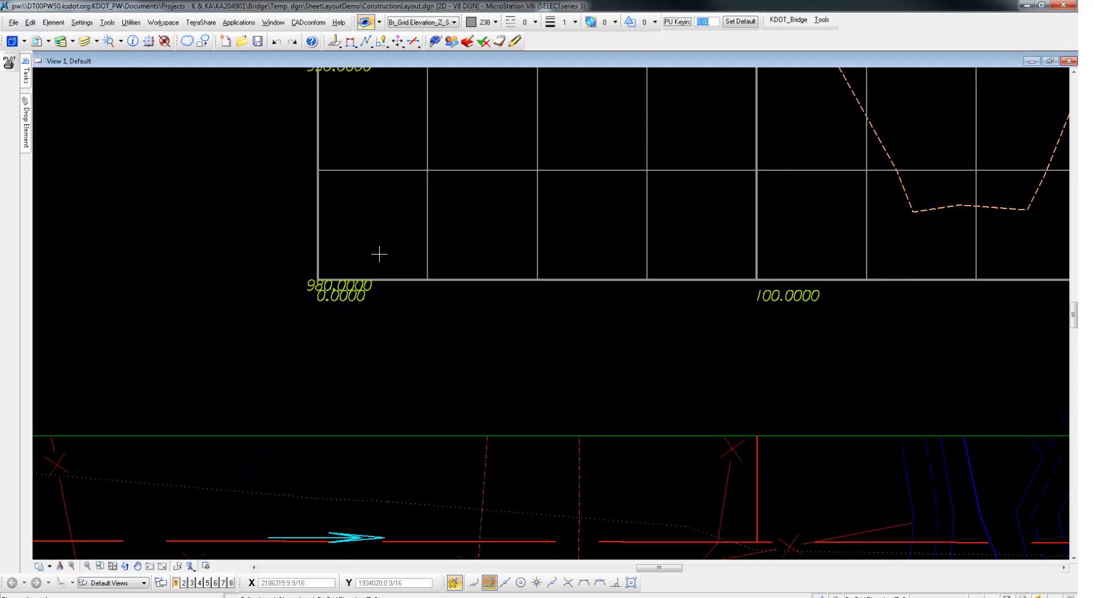
pyautogui.rightClick(180, 239)
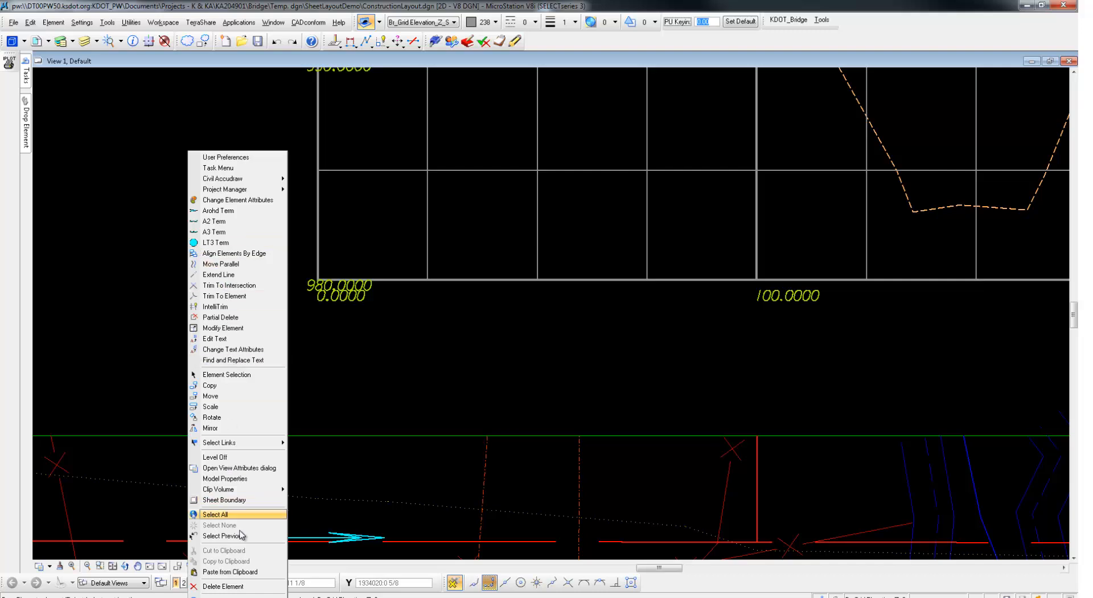
pyautogui.click(223, 397)
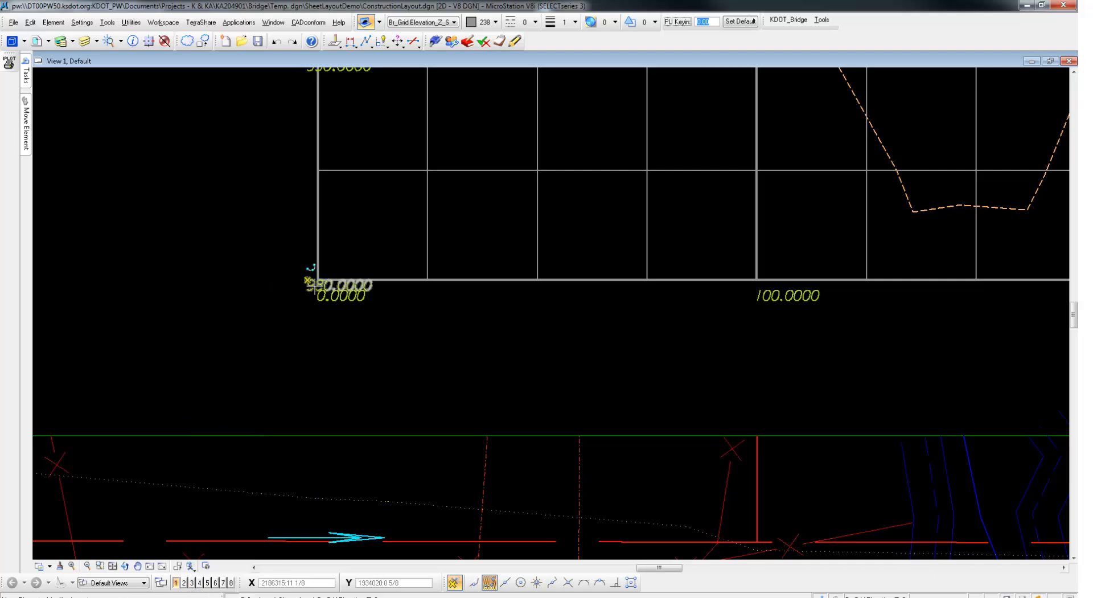
pyautogui.click(320, 284)
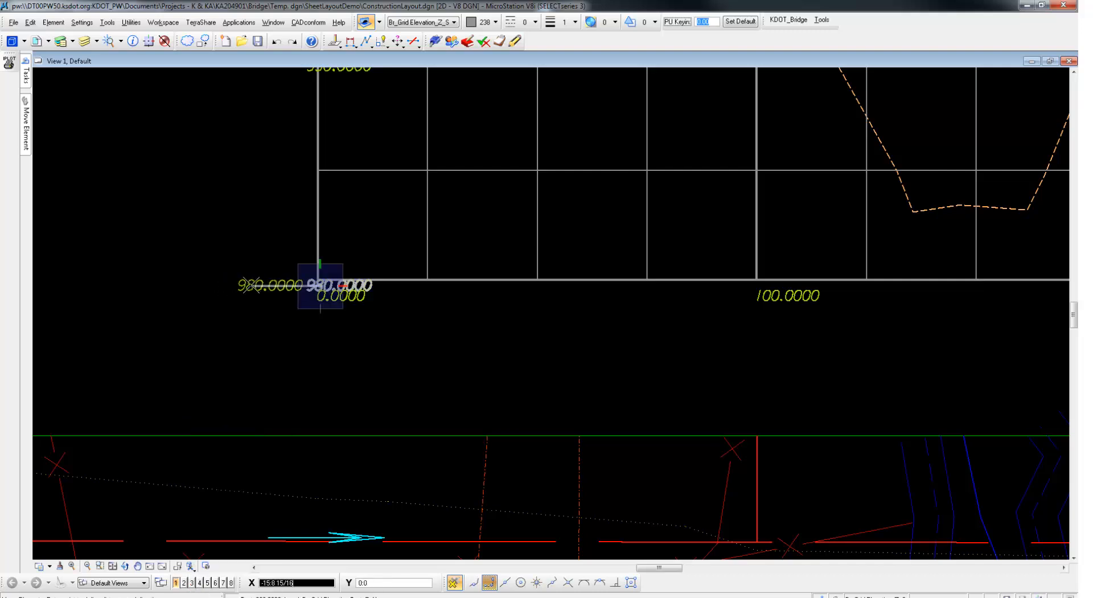
pyautogui.rightClick(241, 271)
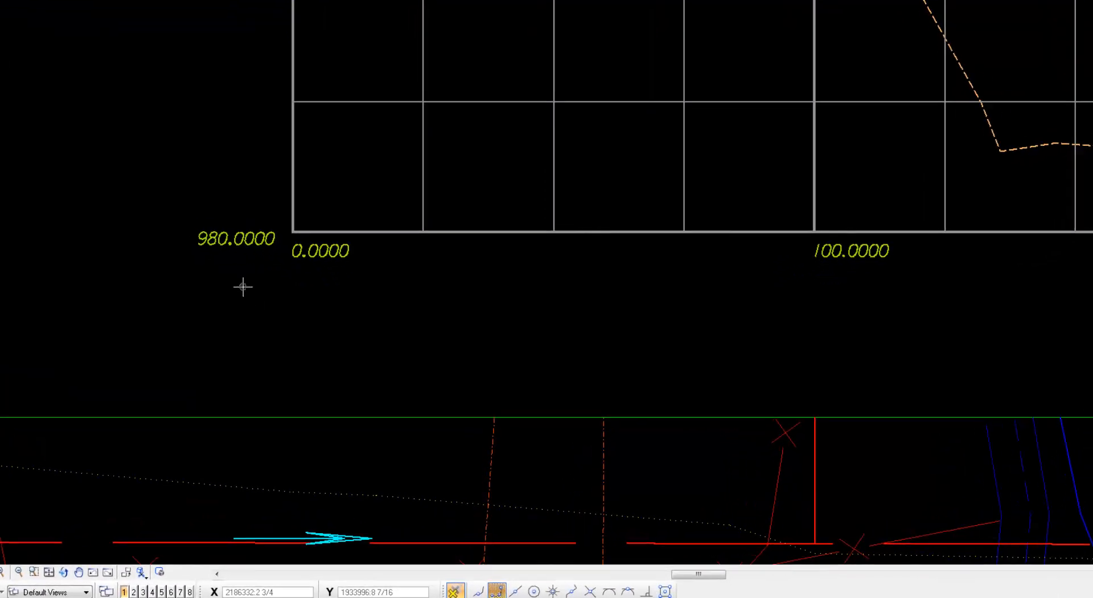
# Change the text of the first station label, under the profile grid's left edge, to 107+00
pyautogui.press('r')
pyautogui.press('Escape')
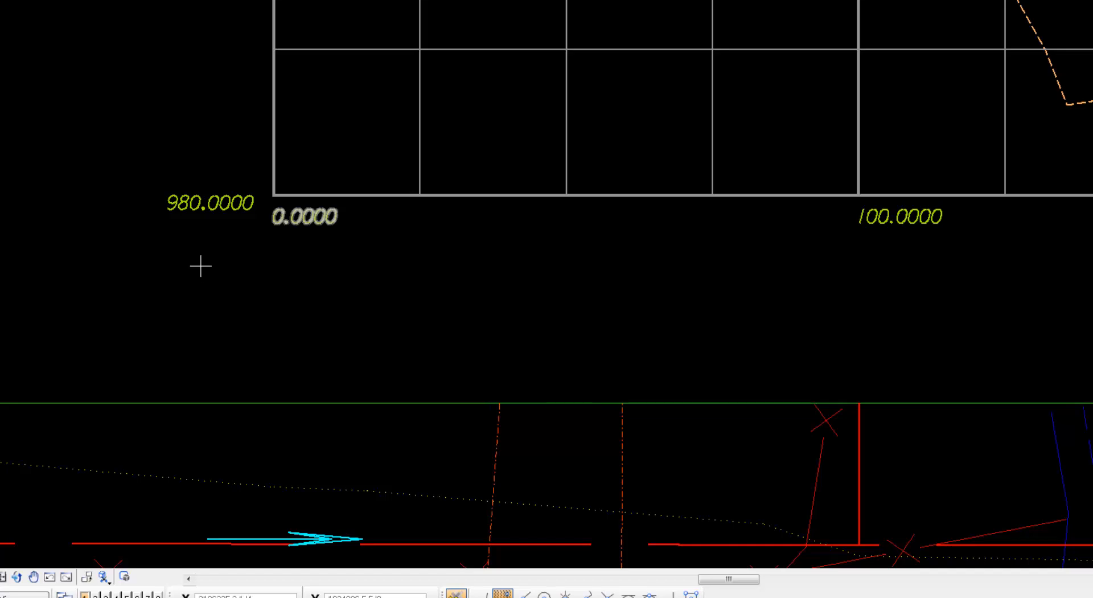
pyautogui.click(199, 265)
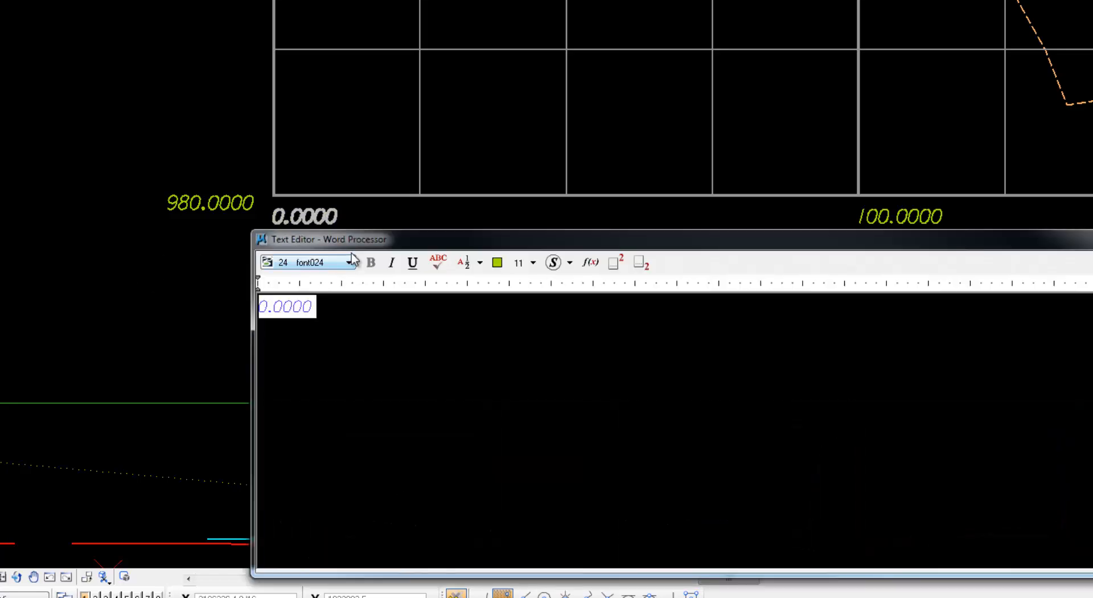
pyautogui.moveTo(374, 248)
pyautogui.mouseDown()
pyautogui.moveTo(391, 163)
pyautogui.moveTo(383, 68)
pyautogui.mouseUp()
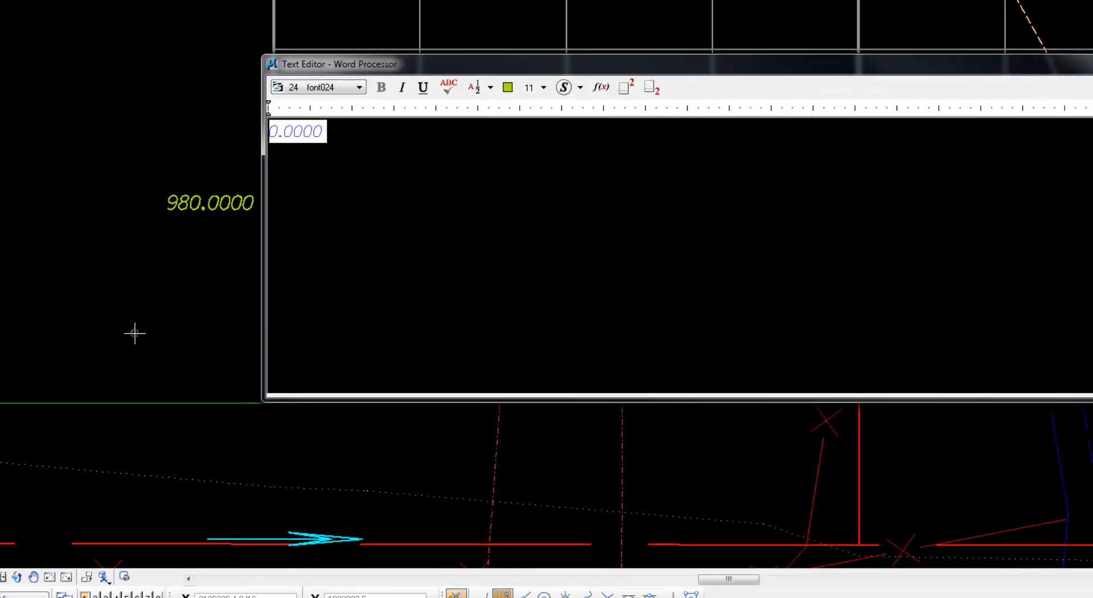
pyautogui.scroll(-3, 137, 341)
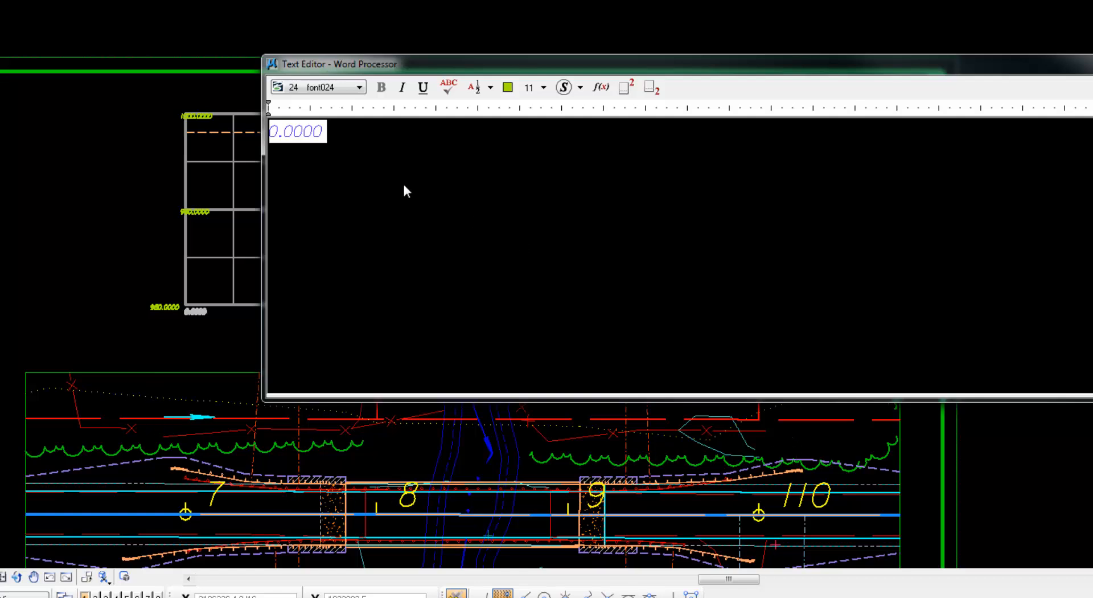
pyautogui.write('107+')
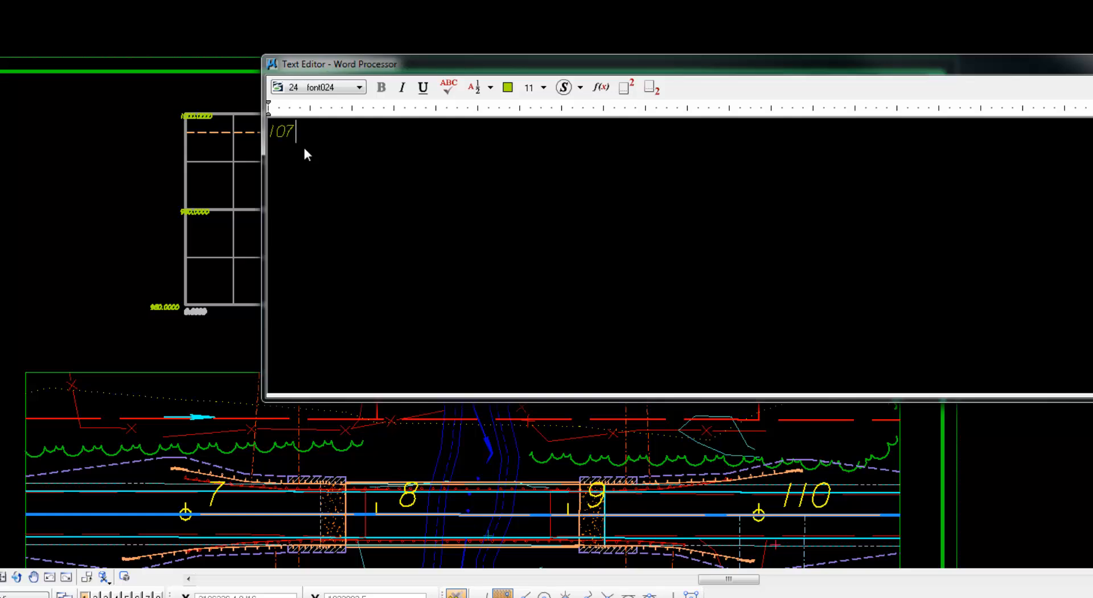
pyautogui.click(103, 298)
# Change the text of the second station label under the profile grid to 108+00
pyautogui.click(400, 312)
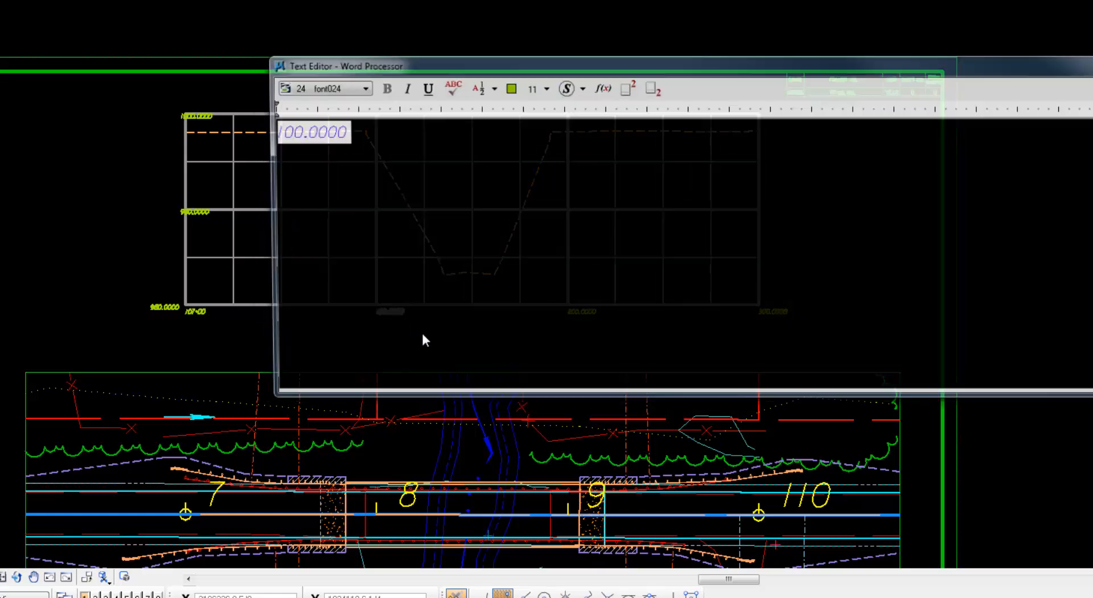
pyautogui.write('1')
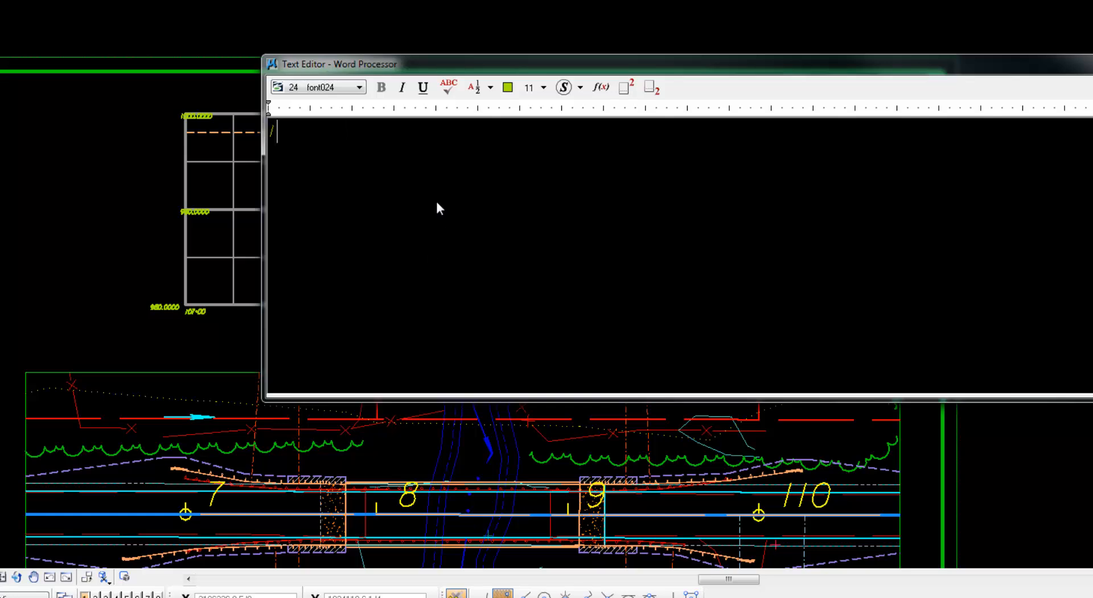
pyautogui.write('08+00')
pyautogui.click(73, 171)
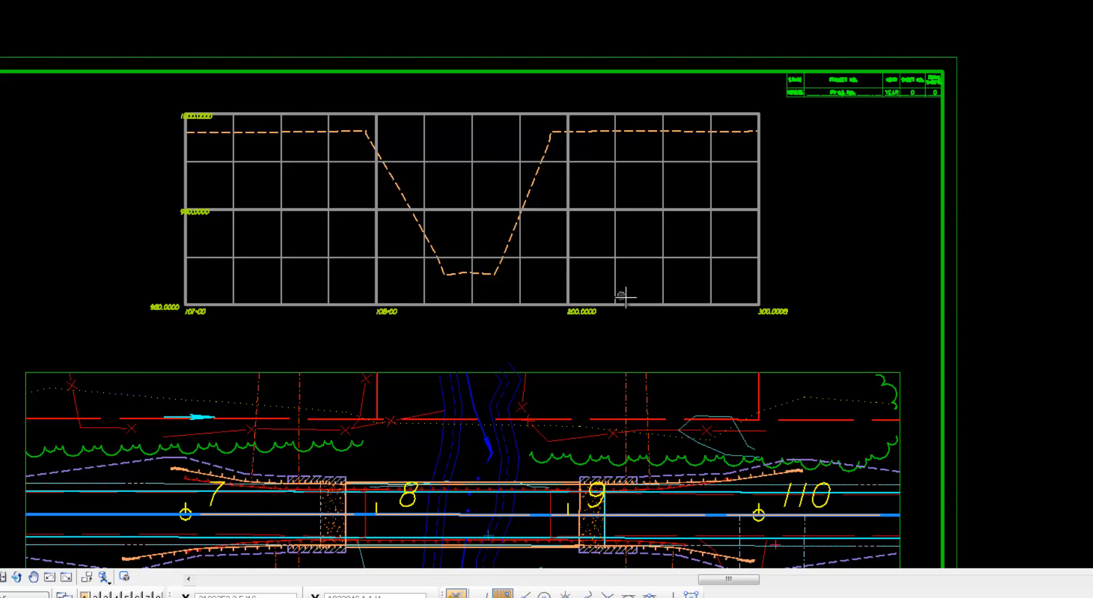
# Change the text of the third station label under the profile grid to 109+00
pyautogui.click(581, 311)
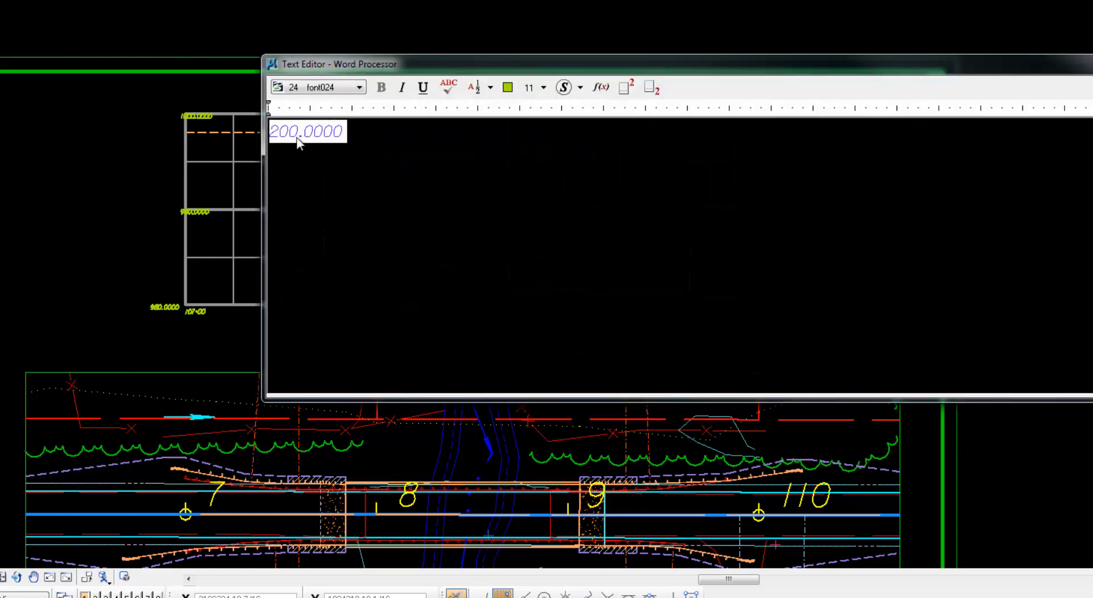
pyautogui.moveTo(355, 135); pyautogui.dragTo(272, 136)
pyautogui.press('BackSpace')
pyautogui.write('109+00')
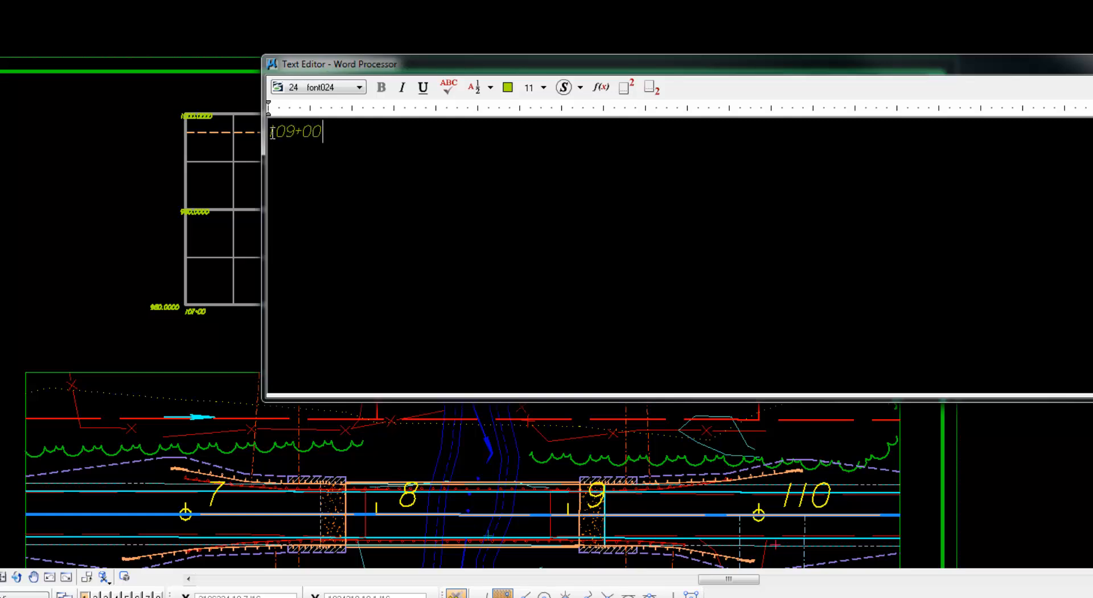
pyautogui.click(182, 244)
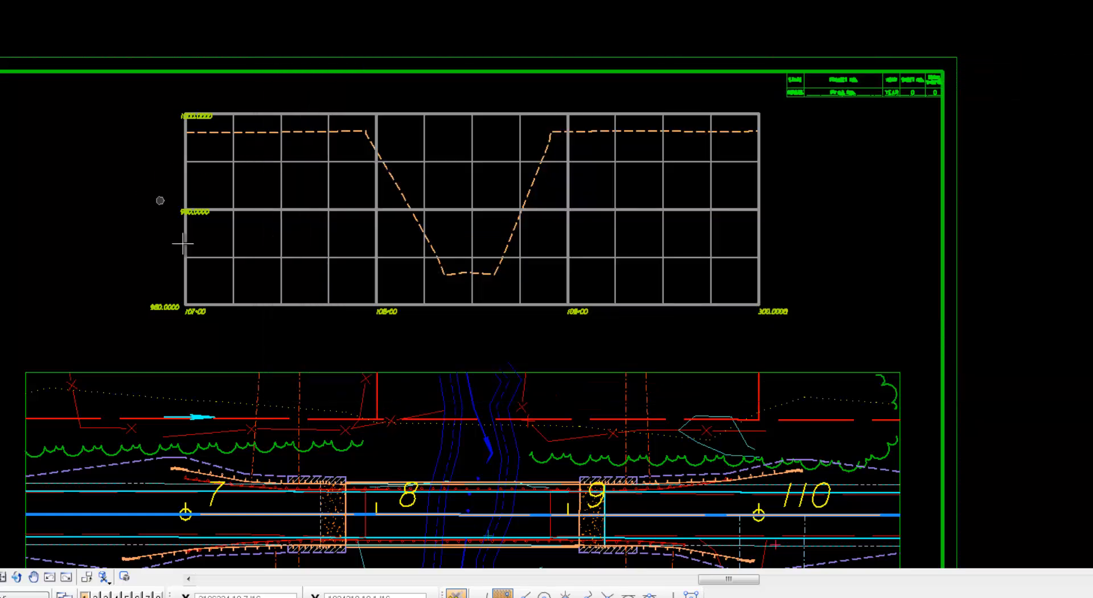
# Replace the text of the last station label, under the profile grid's right edge, with 10+00
pyautogui.click(775, 313)
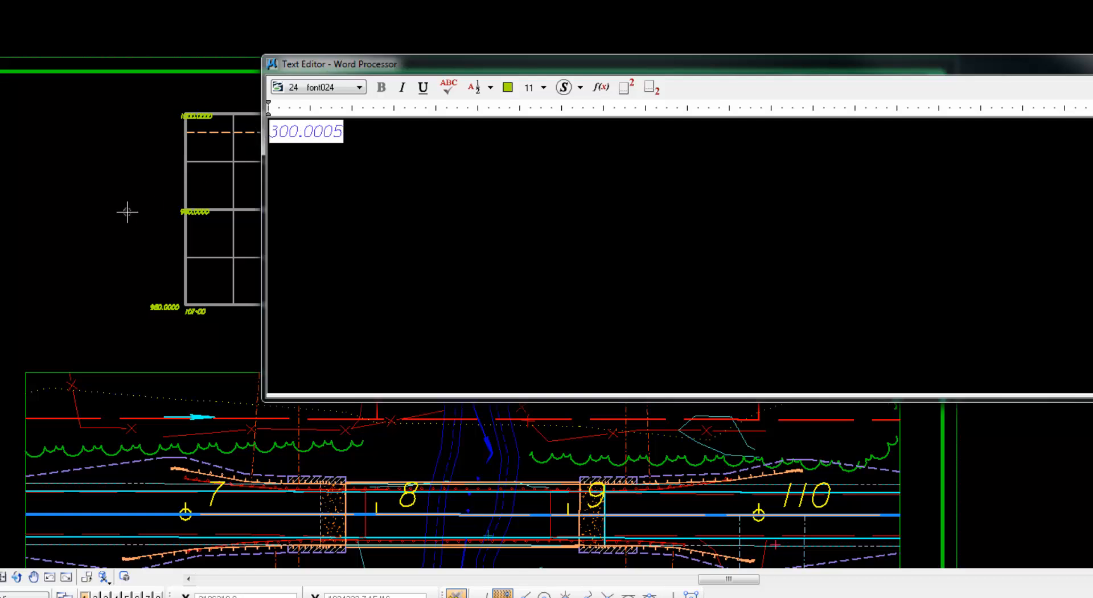
pyautogui.press('BackSpace')
pyautogui.write('0')
pyautogui.write('10')
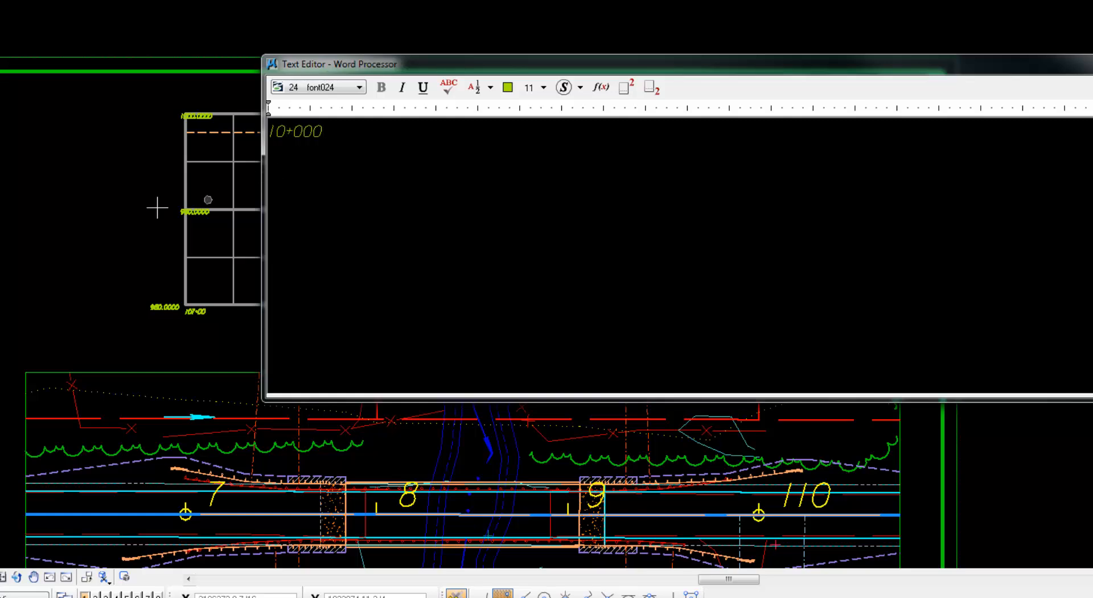
pyautogui.click(116, 217)
pyautogui.click(771, 310)
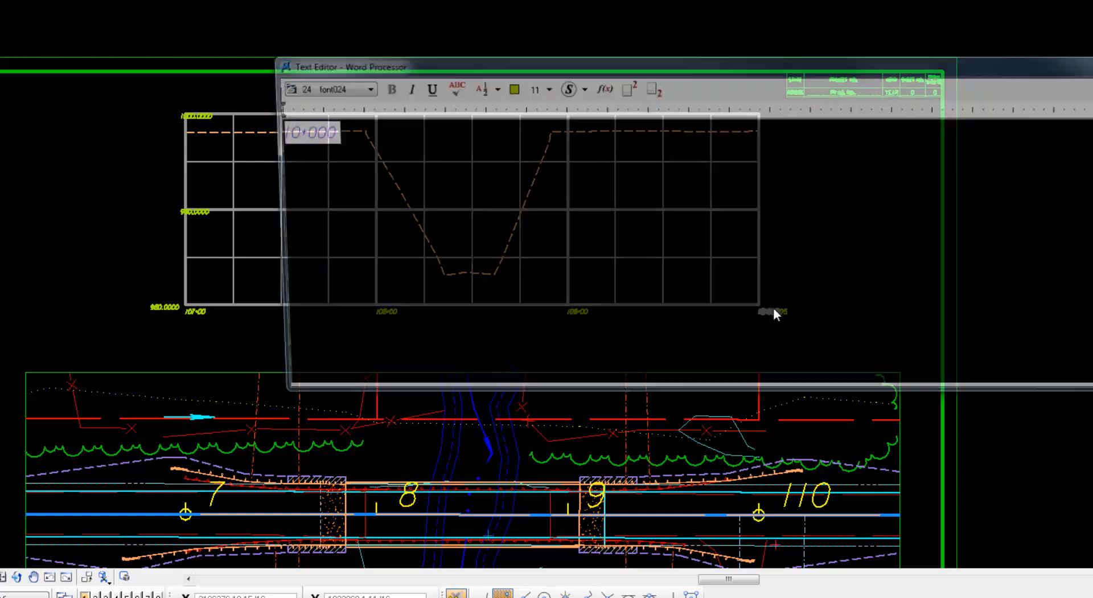
pyautogui.click(308, 136)
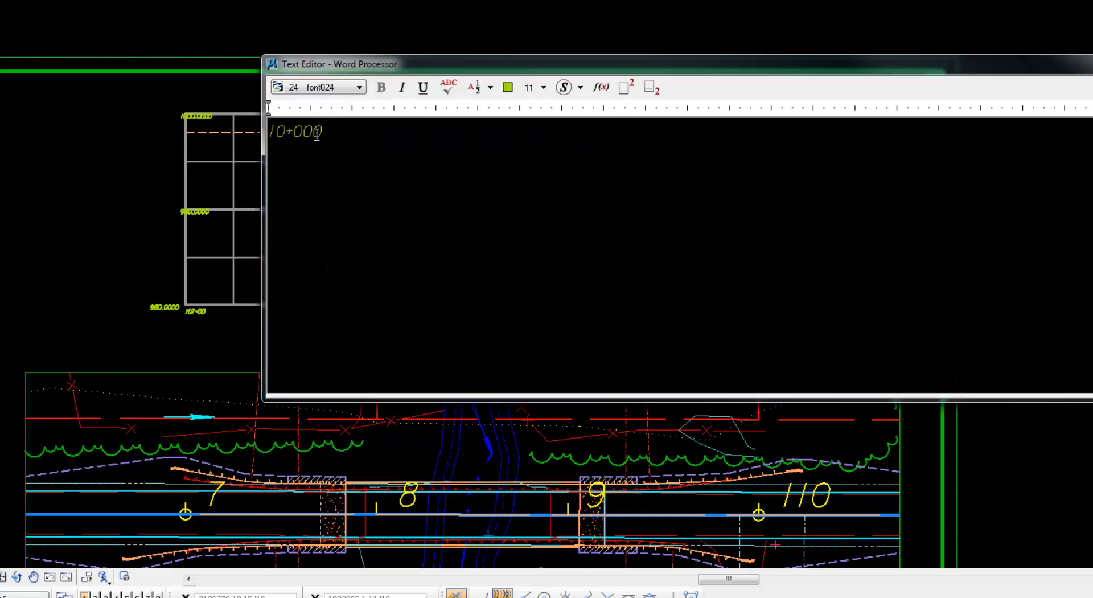
pyautogui.click(88, 249)
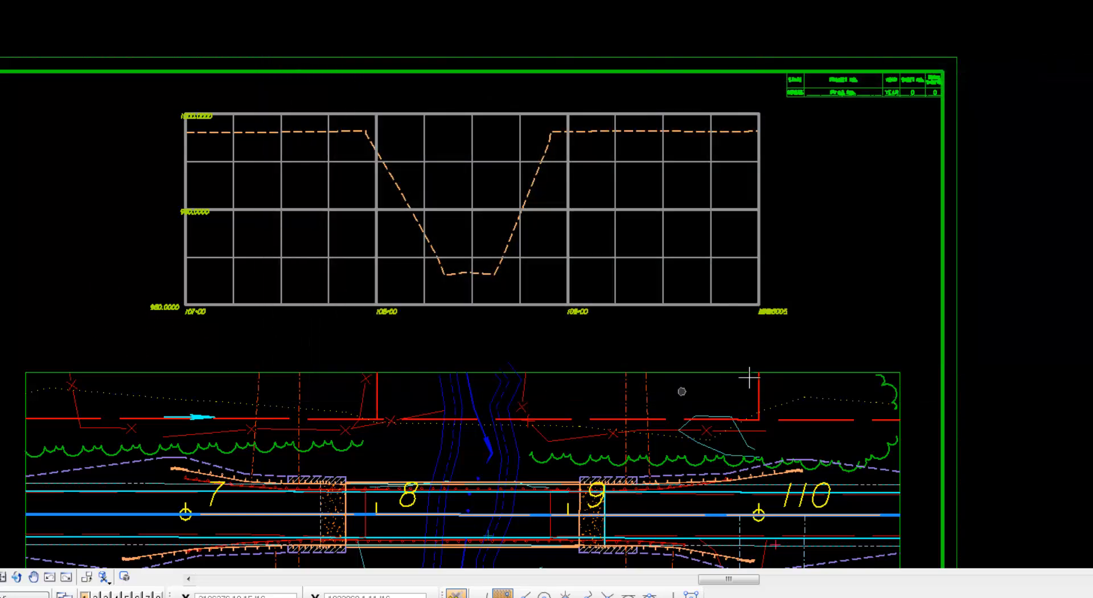
# Correct the last station label to 110+00 by adding the missing leading 1
pyautogui.scroll(4, 791, 307)
pyautogui.rightClick(669, 380)
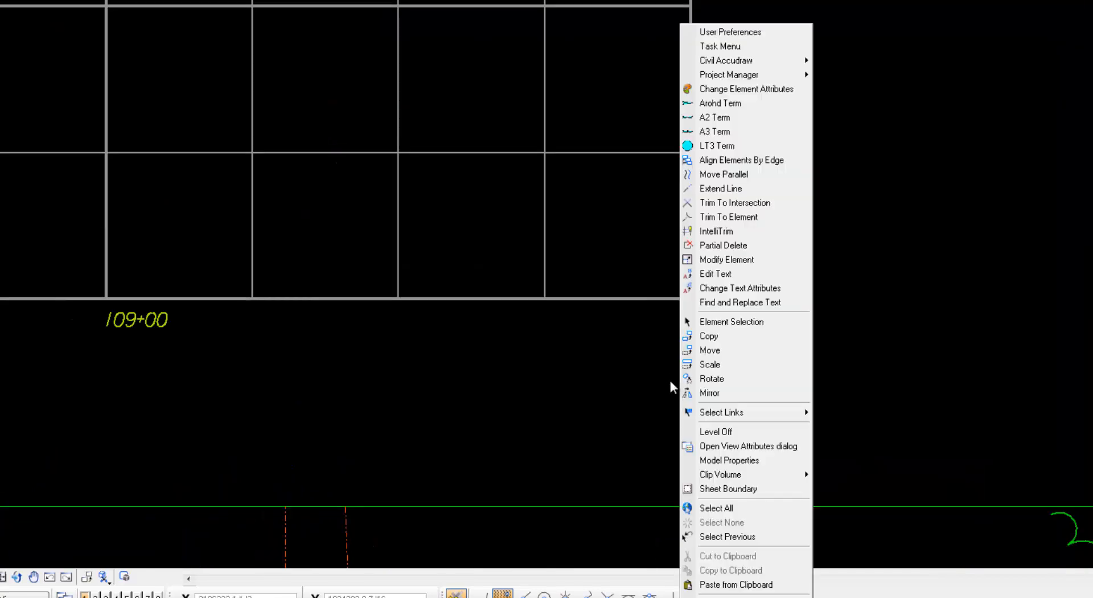
pyautogui.press('Escape')
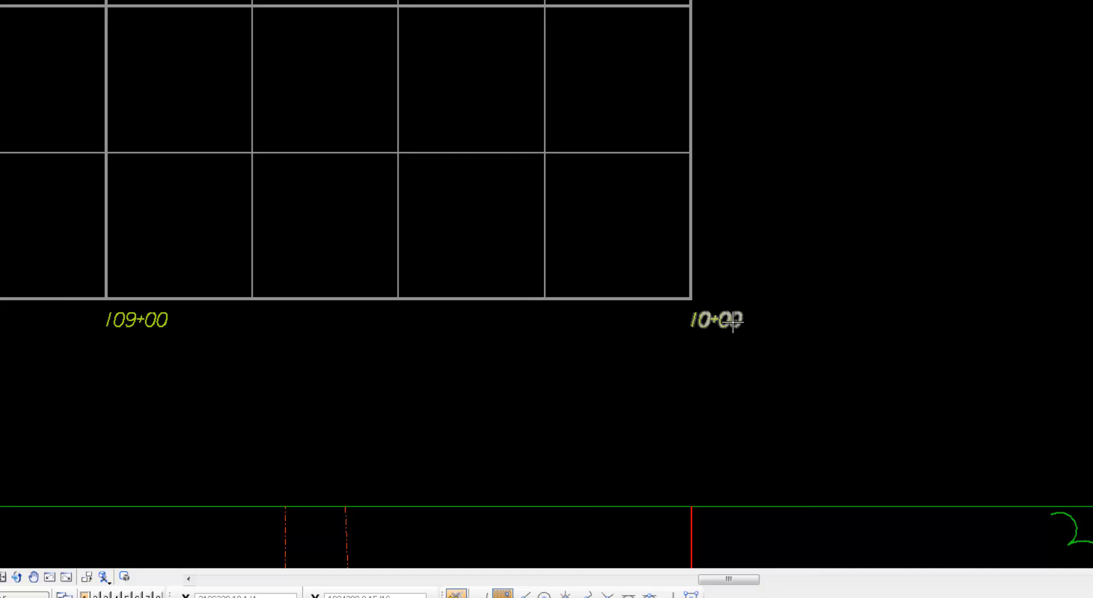
pyautogui.click(716, 320)
pyautogui.click(325, 135)
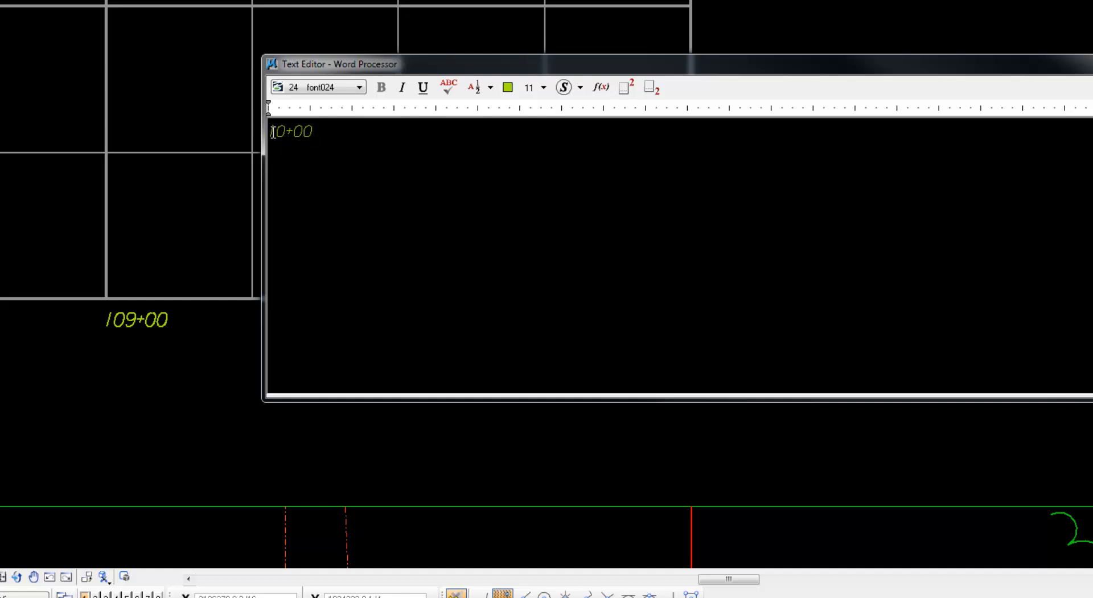
pyautogui.write('1')
pyautogui.click(173, 385)
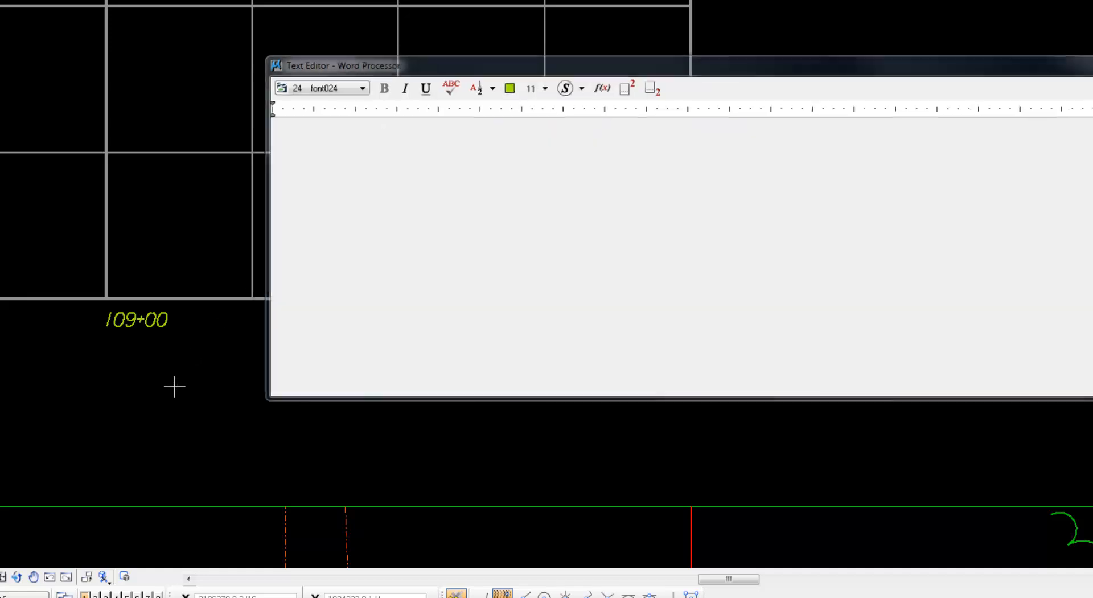
# Align the 1000 and 990 elevation labels beside the profile grid to the left edge of the 980 label
pyautogui.scroll(-2, 166, 385)
pyautogui.scroll(-3, 236, 393)
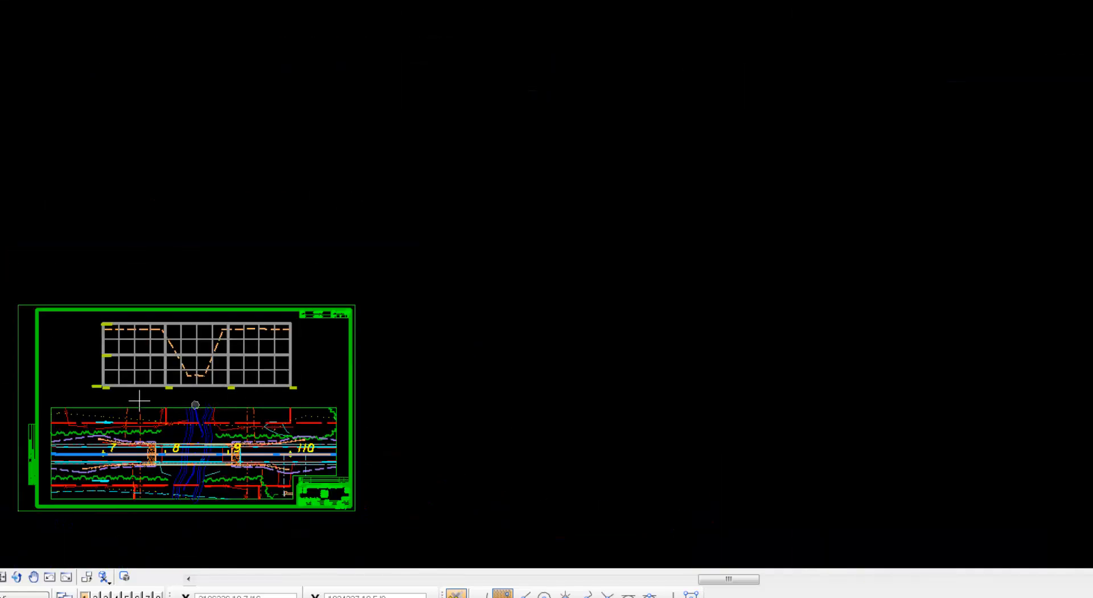
pyautogui.scroll(2, 83, 345)
pyautogui.scroll(1, 73, 346)
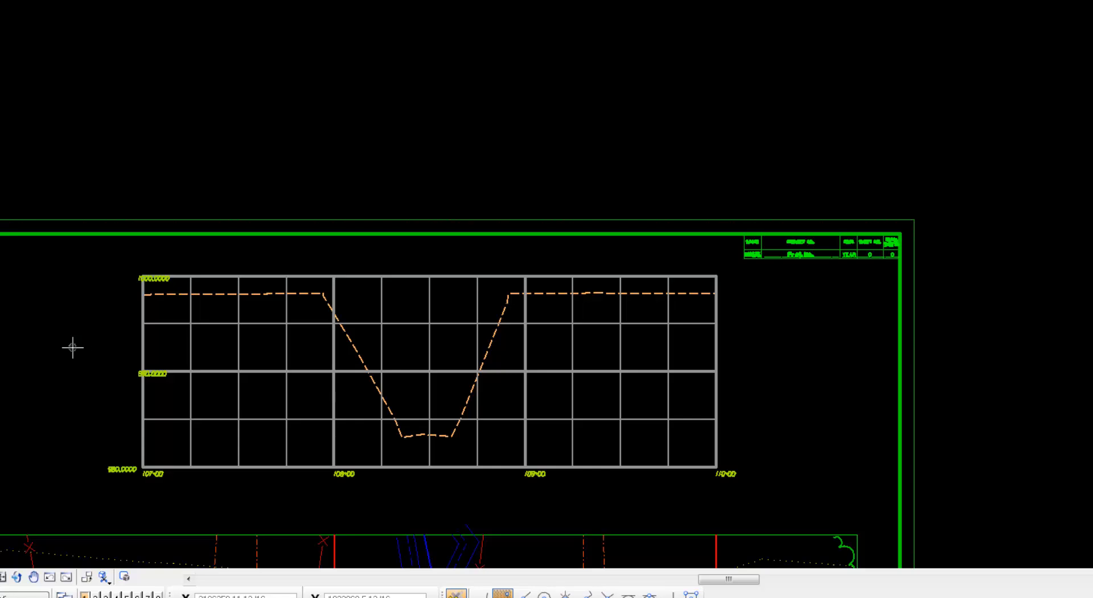
pyautogui.scroll(2, 128, 344)
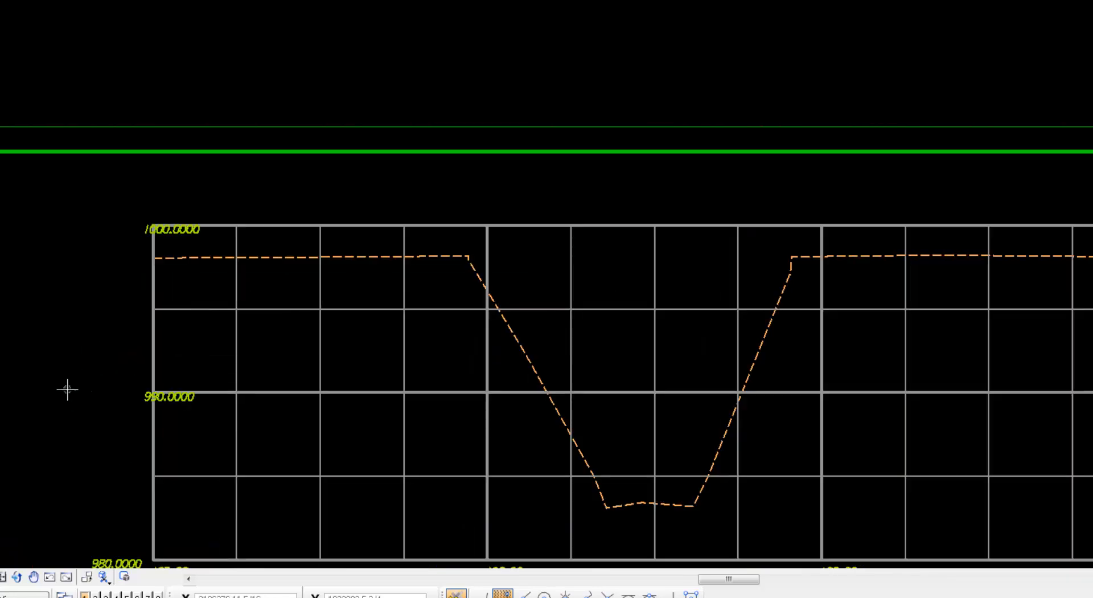
pyautogui.rightClick(69, 389)
pyautogui.click(93, 161)
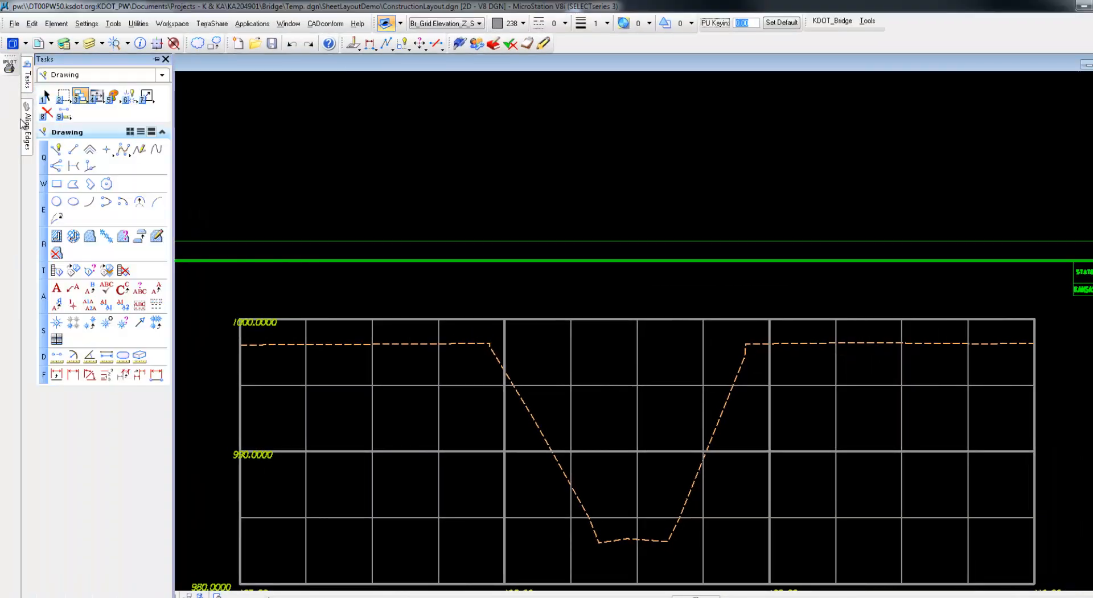
pyautogui.moveTo(29, 128)
pyautogui.click(111, 73)
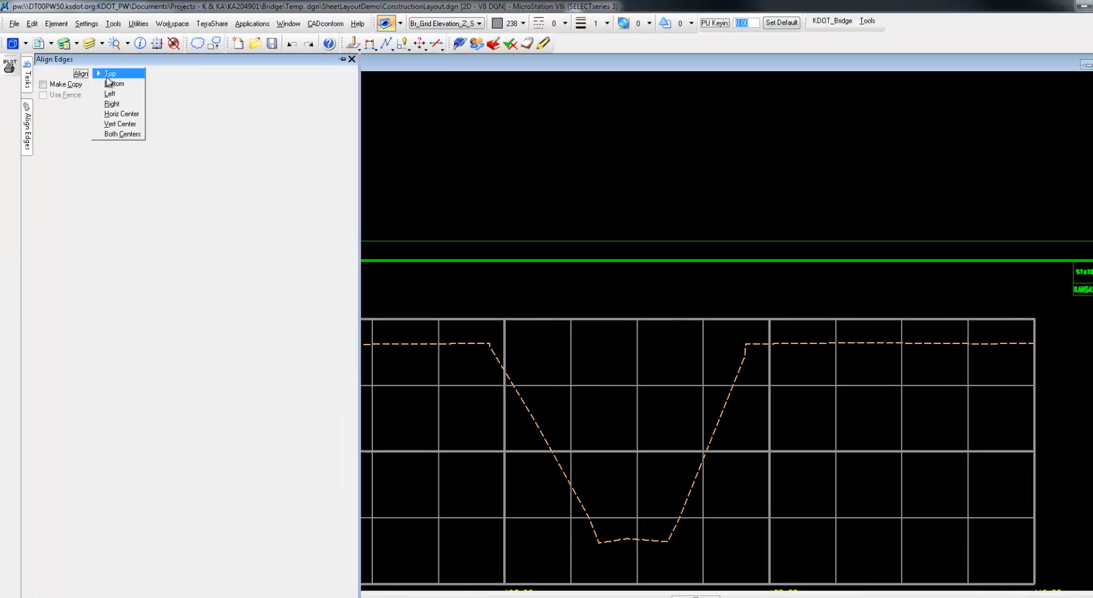
pyautogui.click(116, 93)
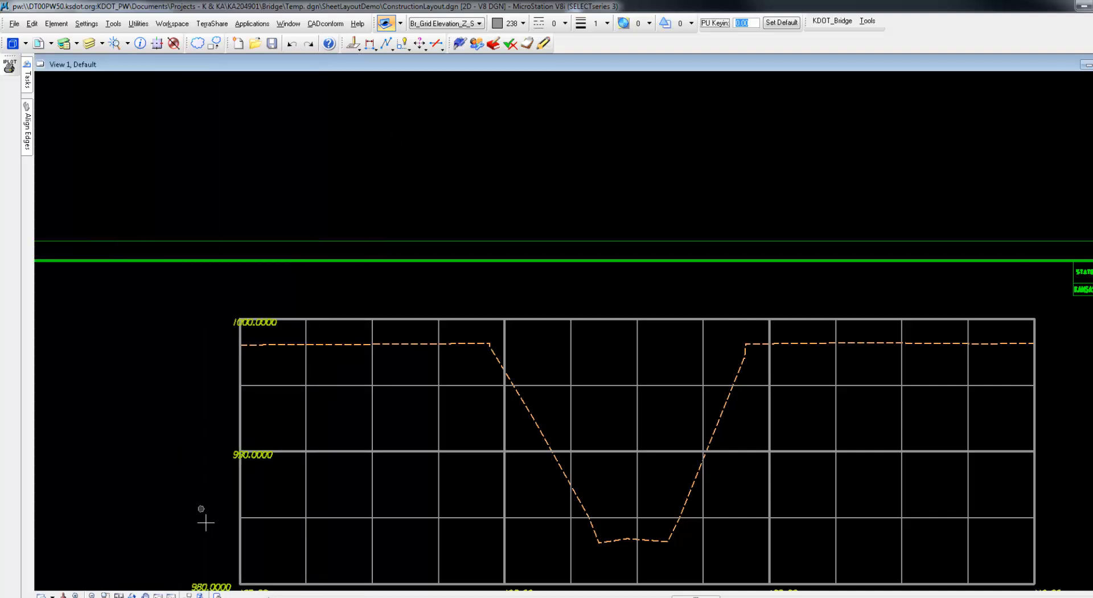
pyautogui.click(207, 575)
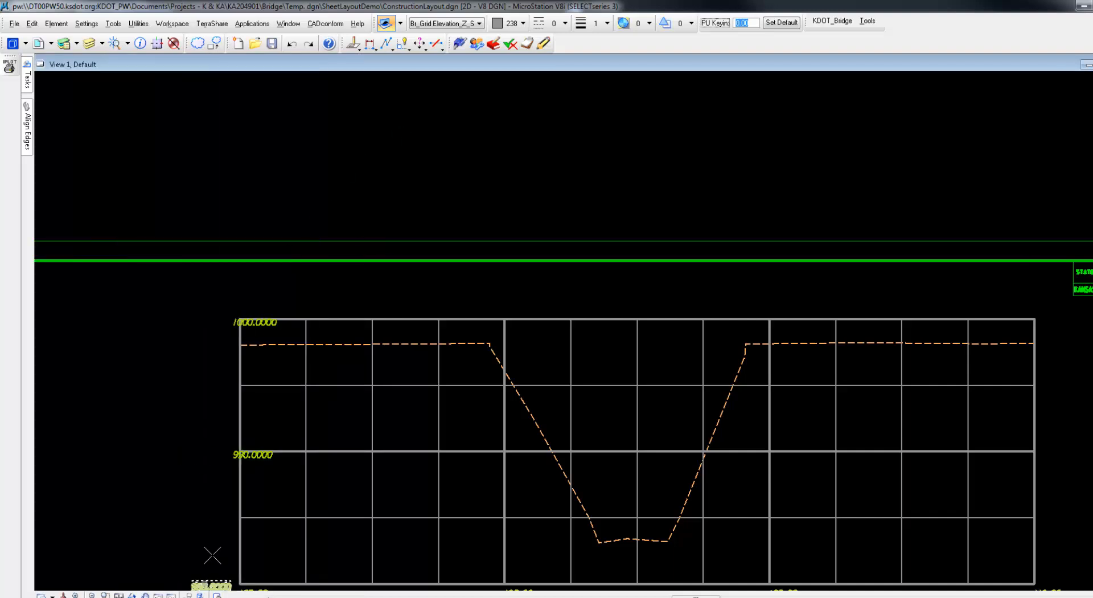
pyautogui.click(231, 455)
pyautogui.click(231, 327)
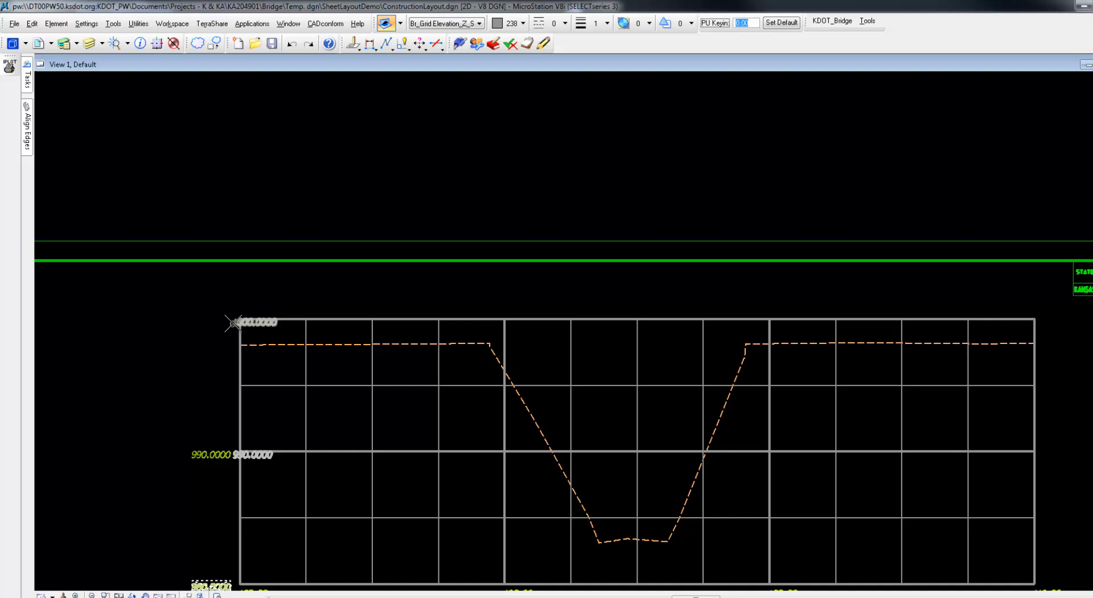
pyautogui.click(147, 334)
pyautogui.rightClick(129, 347)
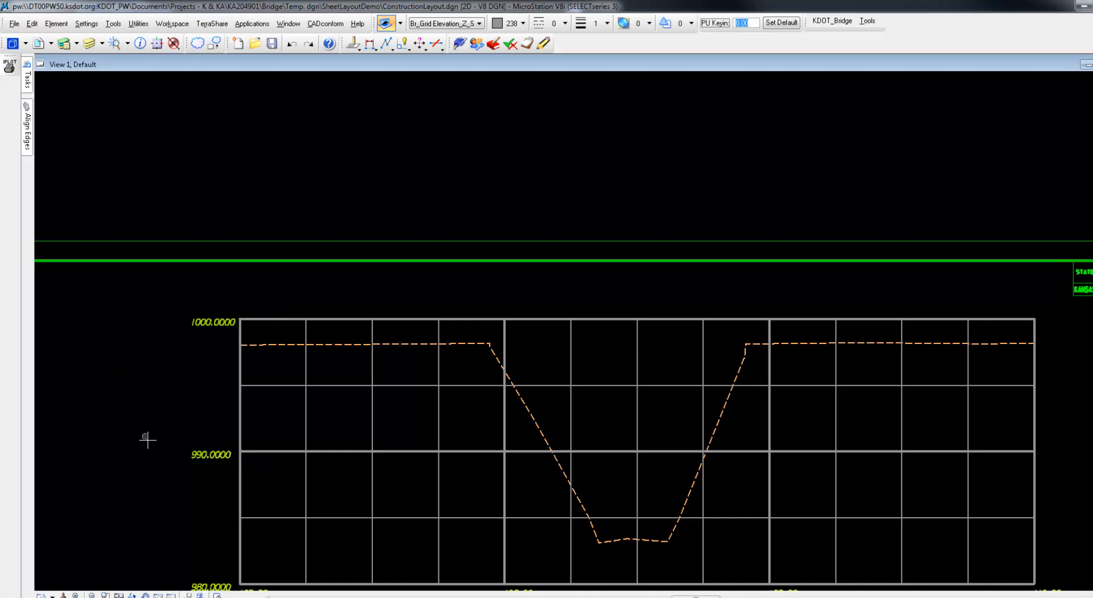
pyautogui.scroll(-2, 147, 439)
pyautogui.scroll(2, 184, 529)
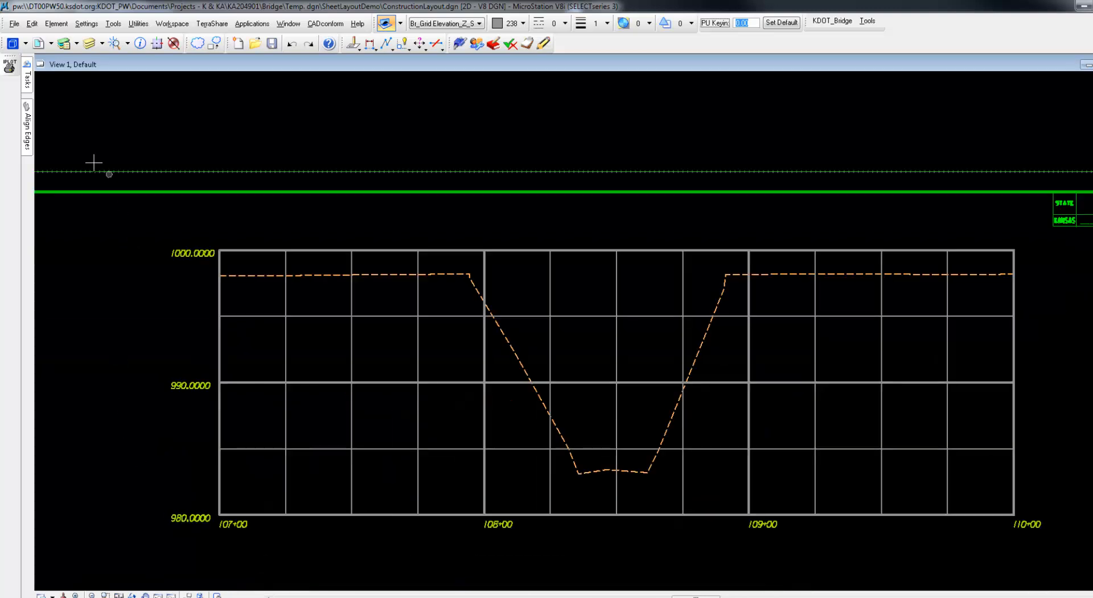
pyautogui.moveTo(27, 77)
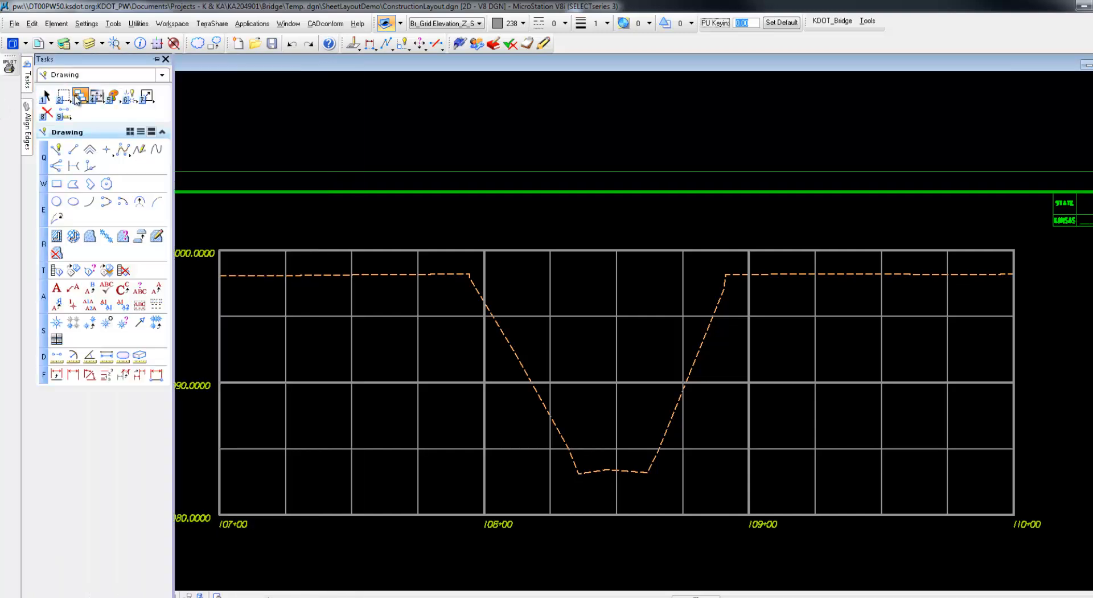
pyautogui.moveTo(27, 126)
pyautogui.click(113, 74)
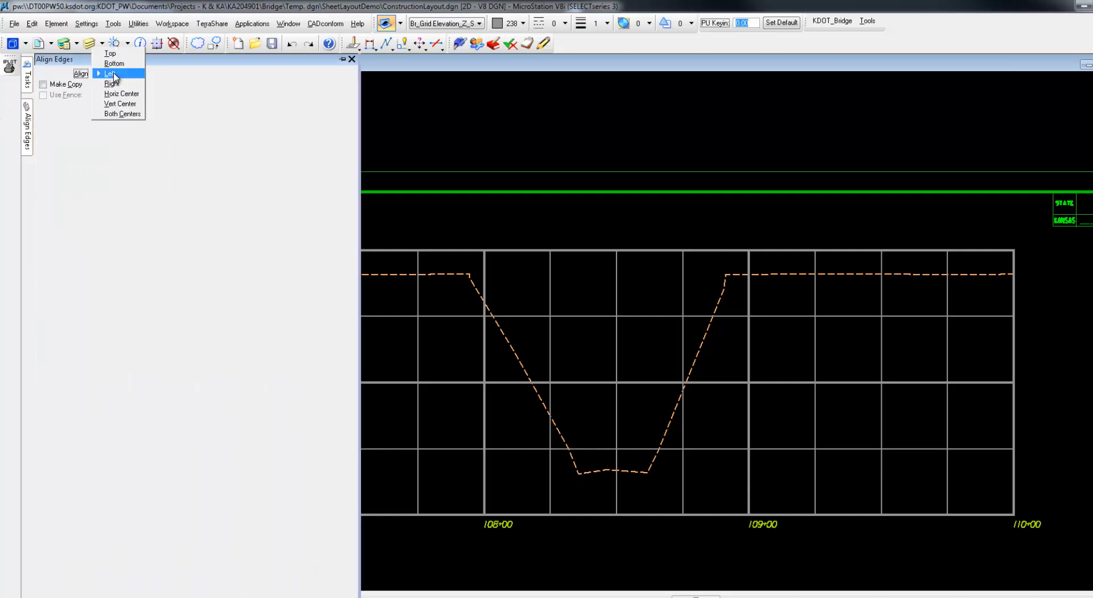
pyautogui.click(122, 94)
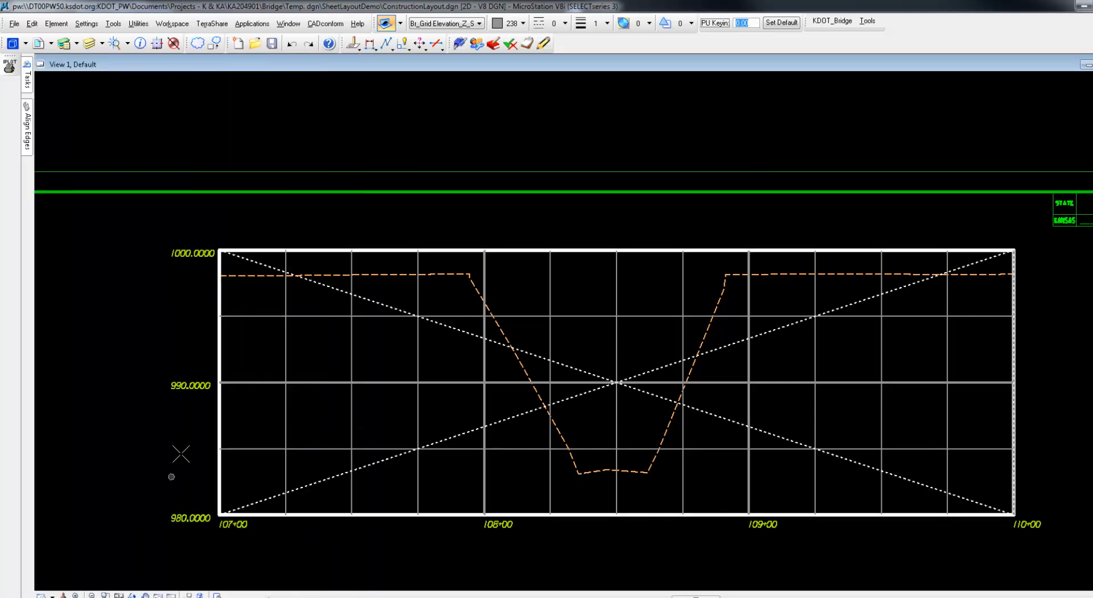
pyautogui.click(26, 81)
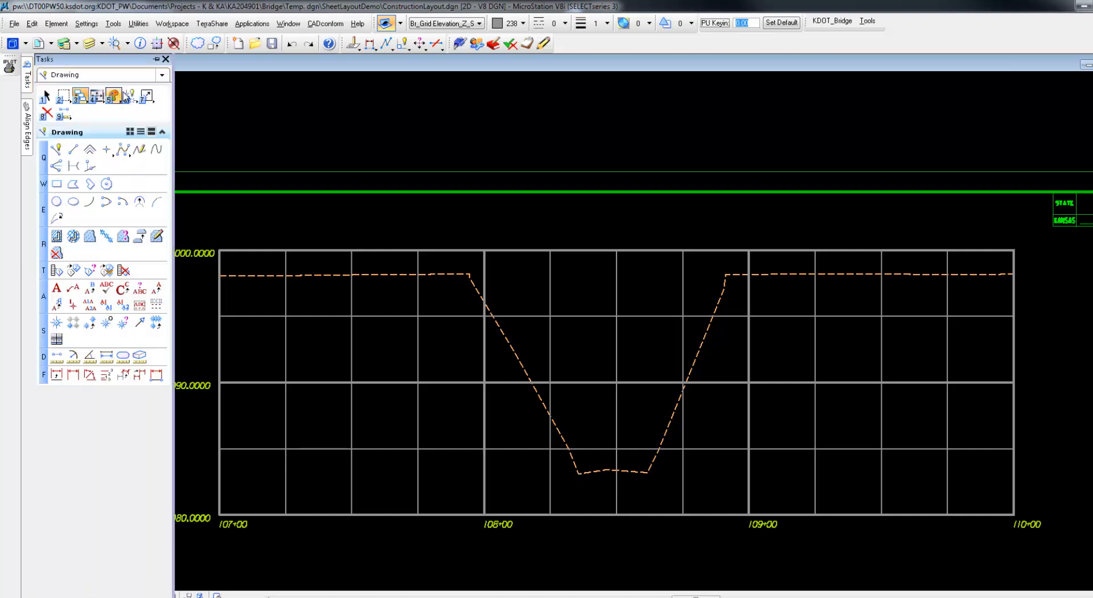
pyautogui.click(58, 100)
pyautogui.click(45, 100)
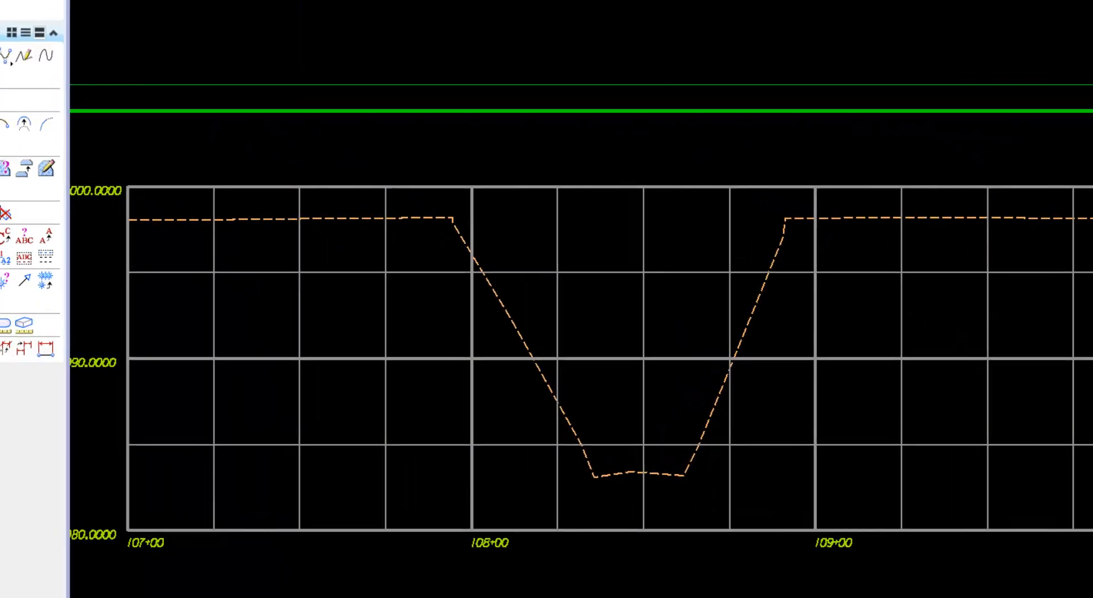
# Center the 107+00 station label on the profile grid's left edge line, using Align Edges with Vert Center
pyautogui.click(28, 41)
pyautogui.moveTo(11, 99)
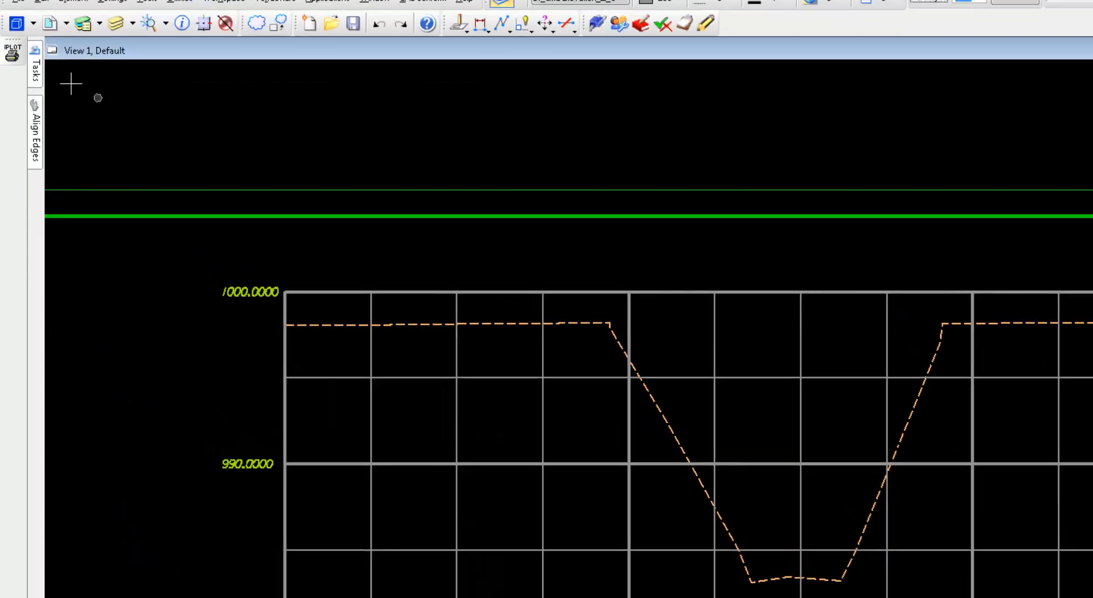
pyautogui.moveTo(36, 68)
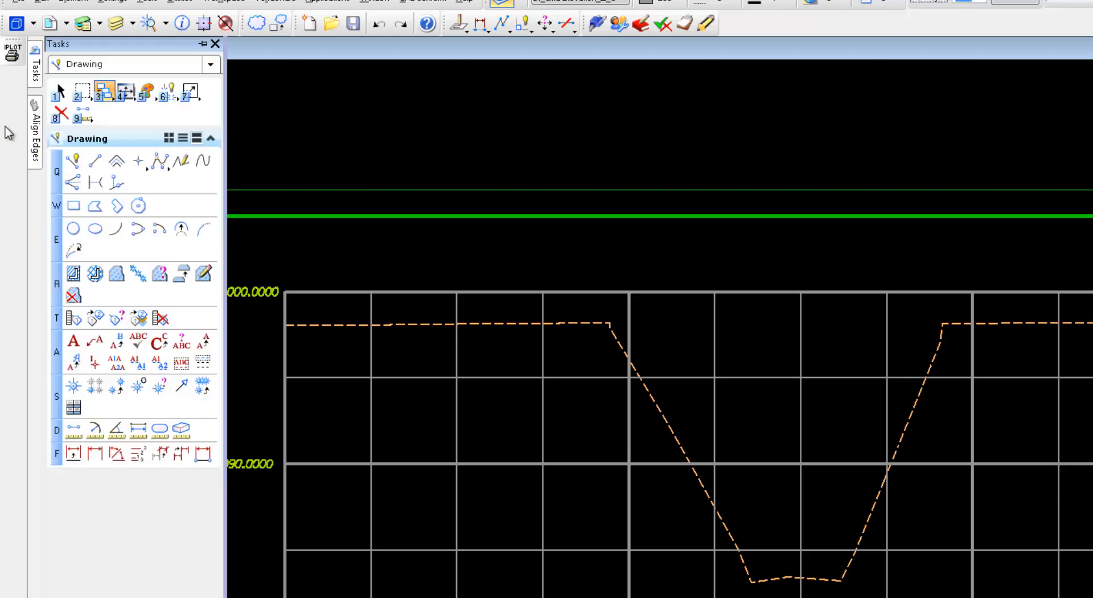
pyautogui.moveTo(38, 122)
pyautogui.click(143, 63)
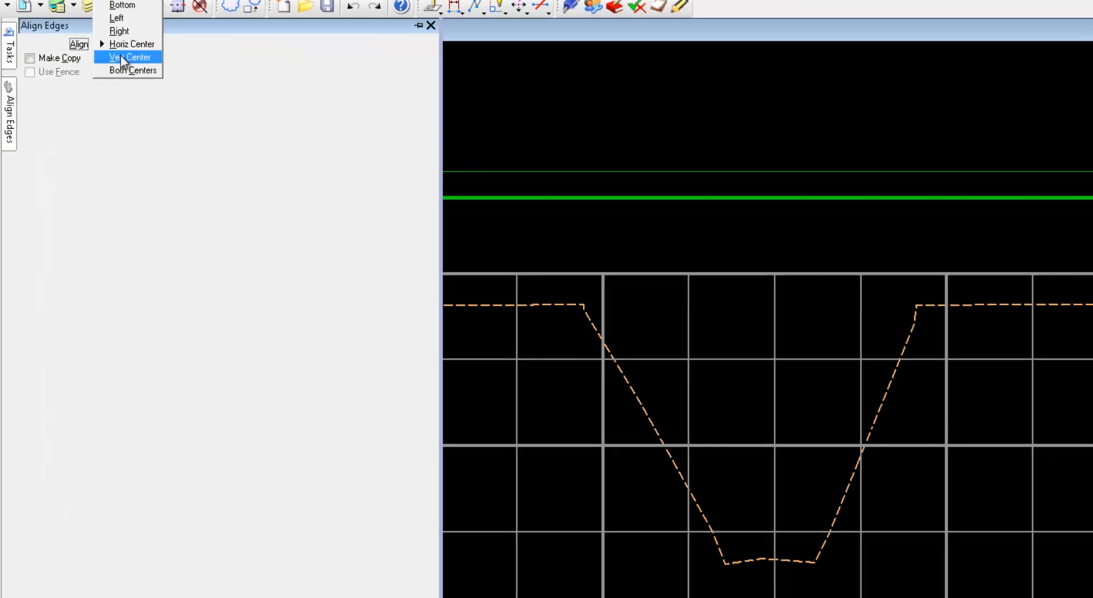
pyautogui.click(148, 76)
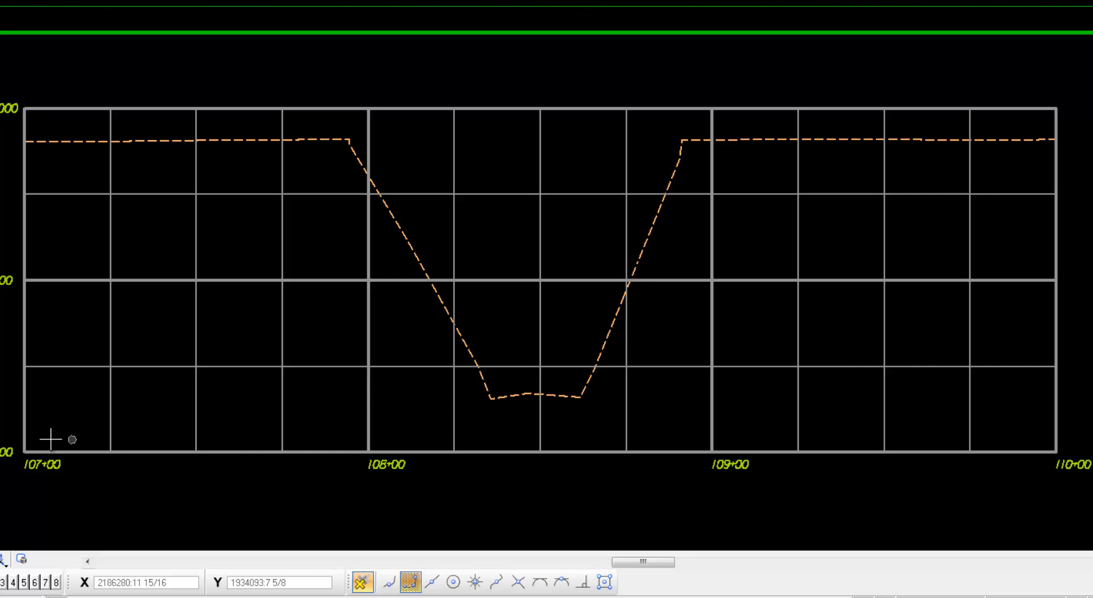
pyautogui.click(26, 431)
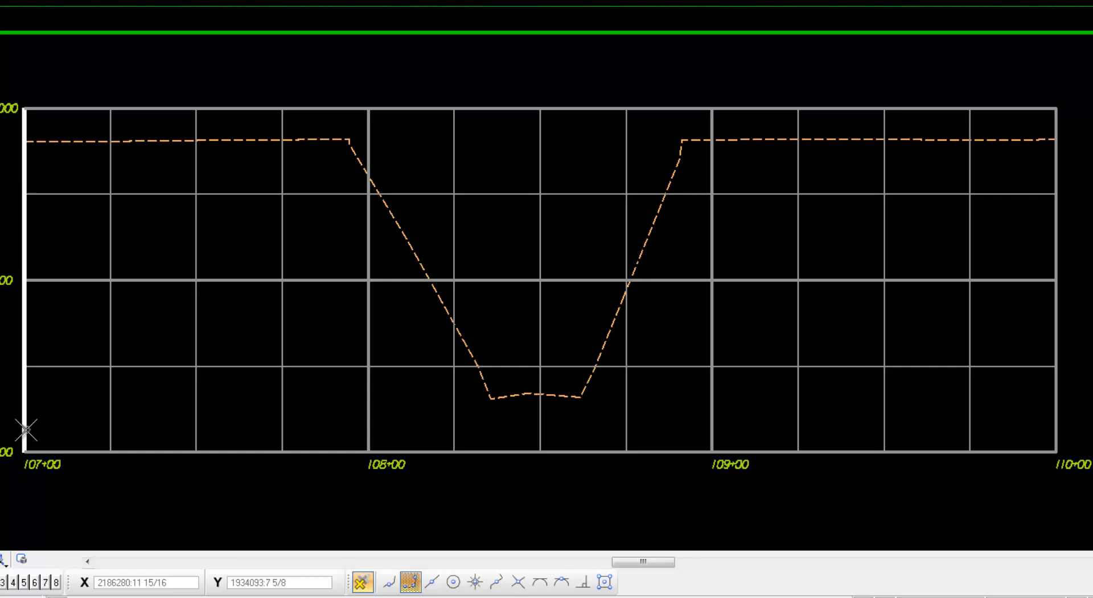
pyautogui.click(42, 463)
pyautogui.click(74, 503)
pyautogui.rightClick(75, 503)
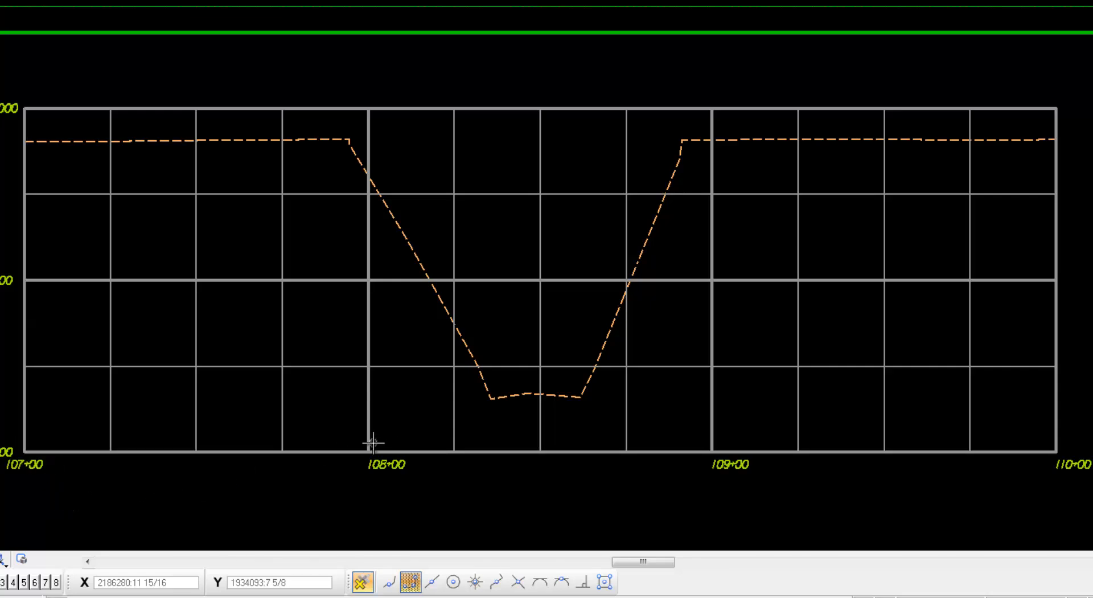
# Center the 108+00, 109+00 and 110+00 station labels on their matching vertical grid lines with the same alignment
pyautogui.click(368, 441)
pyautogui.click(386, 464)
pyautogui.click(395, 492)
pyautogui.rightClick(647, 474)
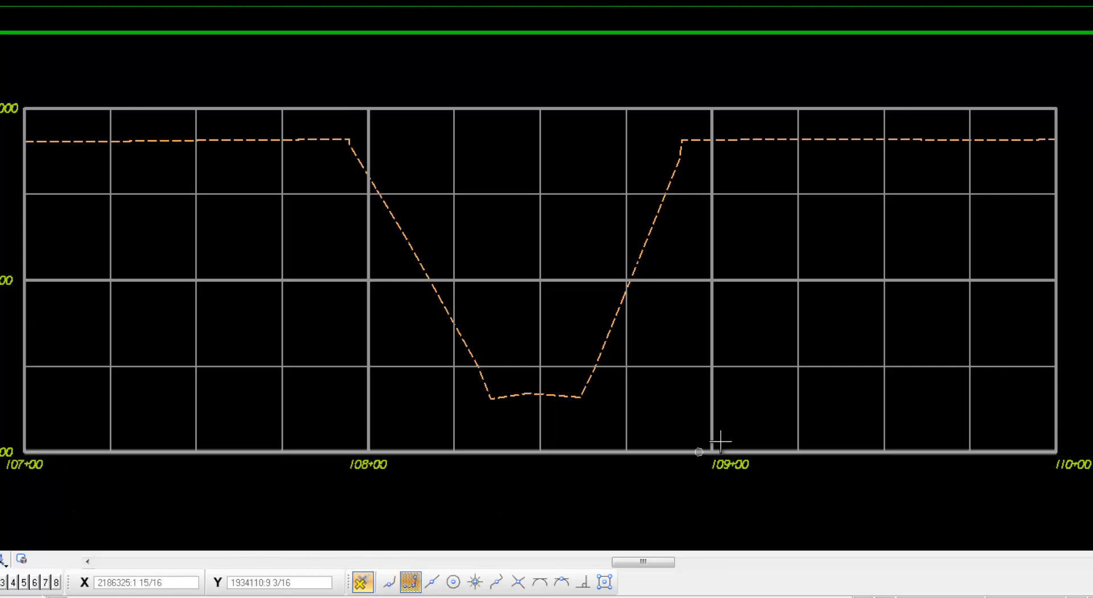
pyautogui.click(710, 432)
pyautogui.click(733, 467)
pyautogui.click(826, 484)
pyautogui.rightClick(883, 488)
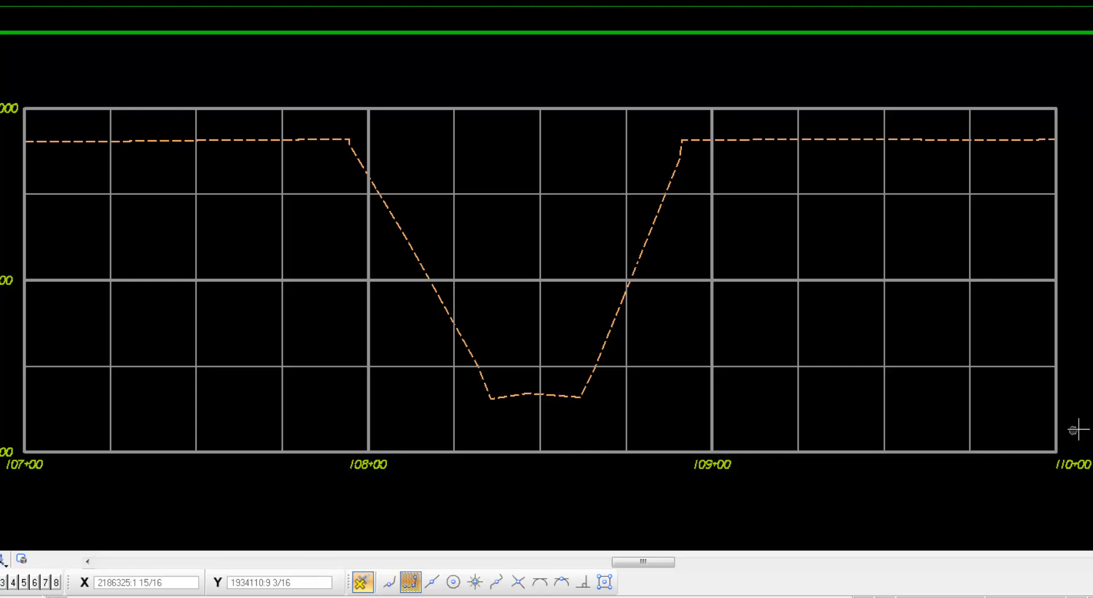
pyautogui.click(1055, 428)
pyautogui.click(1072, 464)
pyautogui.click(1018, 509)
pyautogui.rightClick(995, 507)
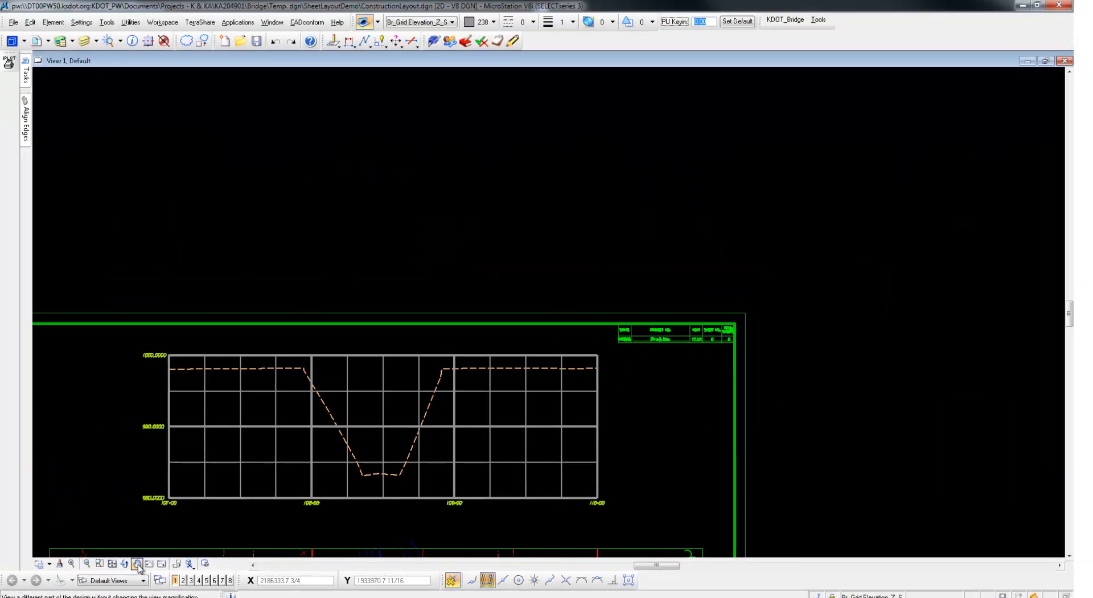
# Start a CADconform check of the whole sheet against KDOT_Bridge and change all matching tree lines to Br_Tree Line (Line Style)
pyautogui.click(112, 563)
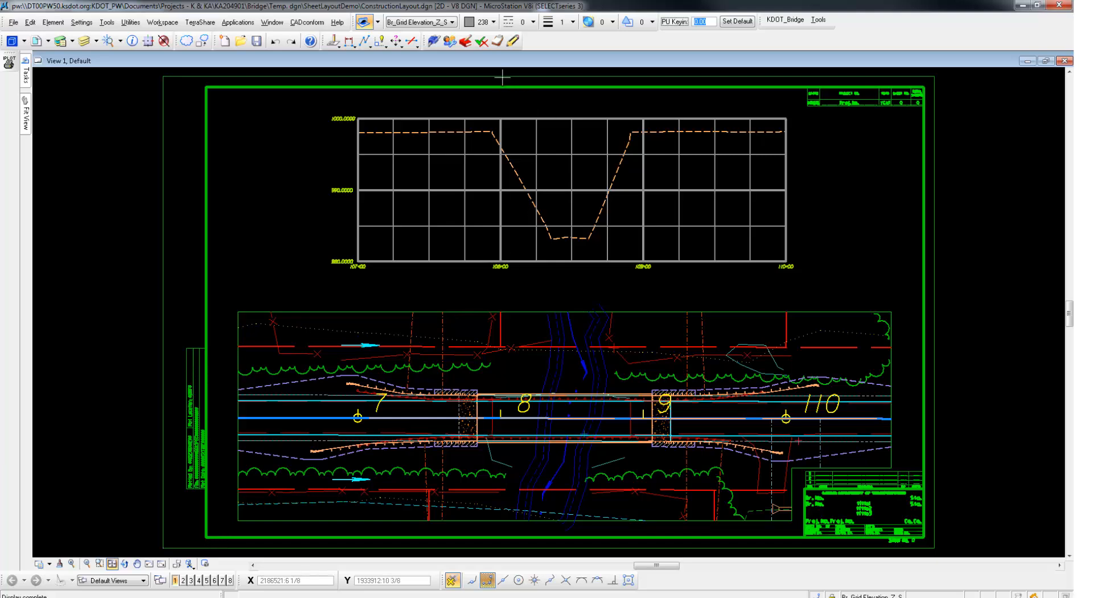
pyautogui.click(482, 42)
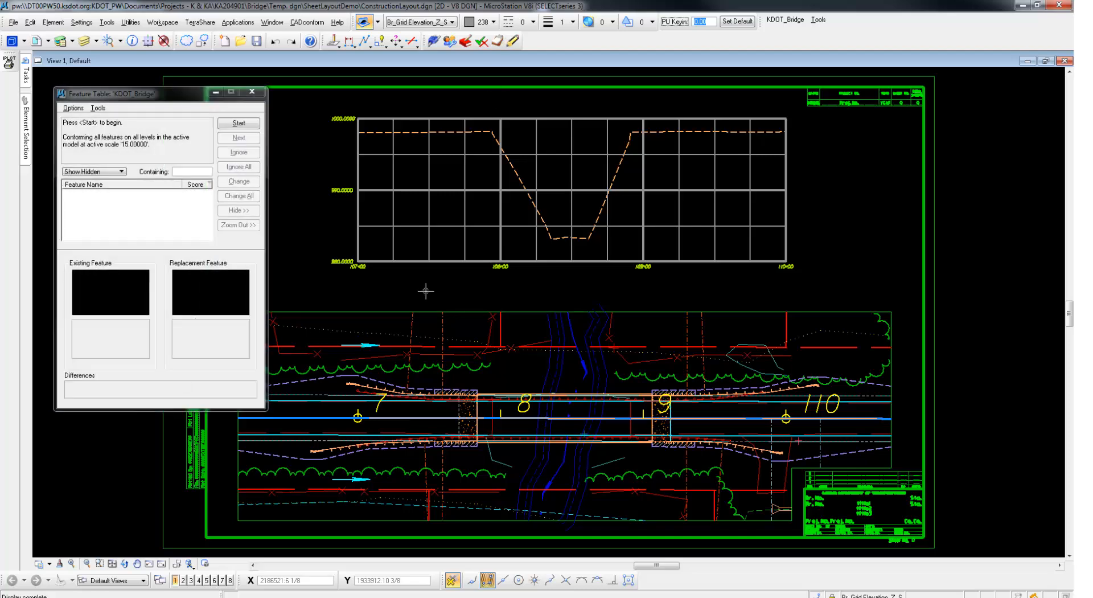
pyautogui.click(236, 125)
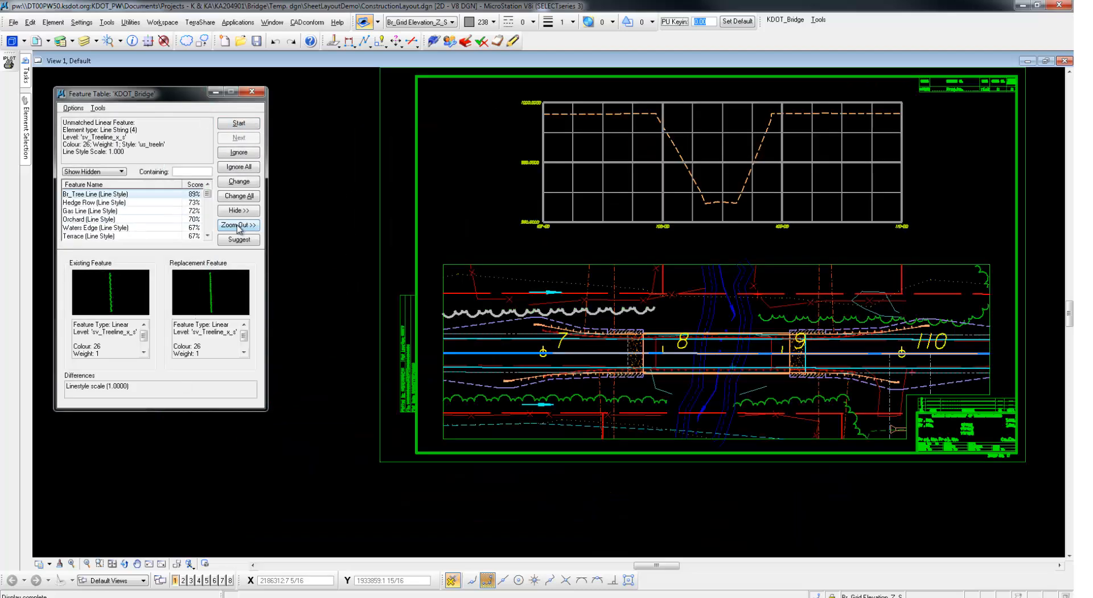
pyautogui.click(250, 197)
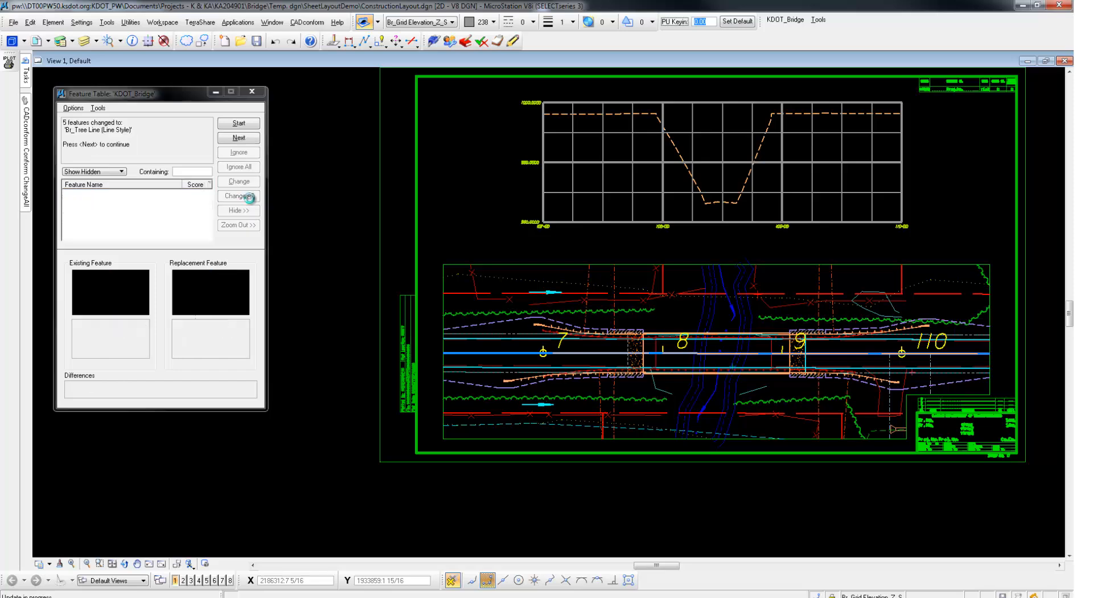
# Continue the conform check and change all matching fence lines to Br_Fence (Existing)(Line Style)
pyautogui.click(232, 140)
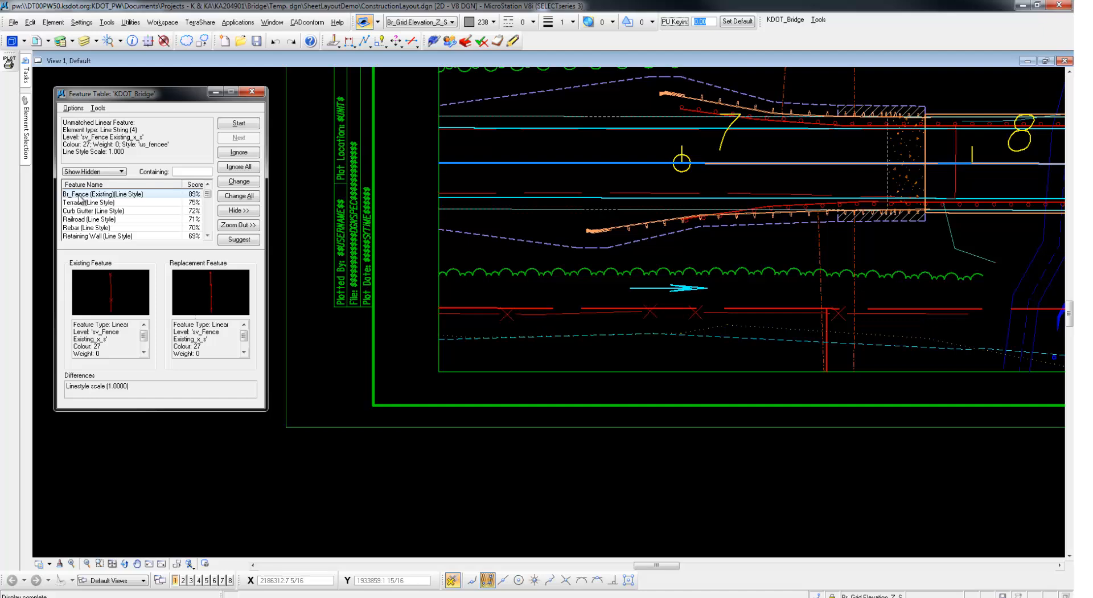
pyautogui.click(233, 197)
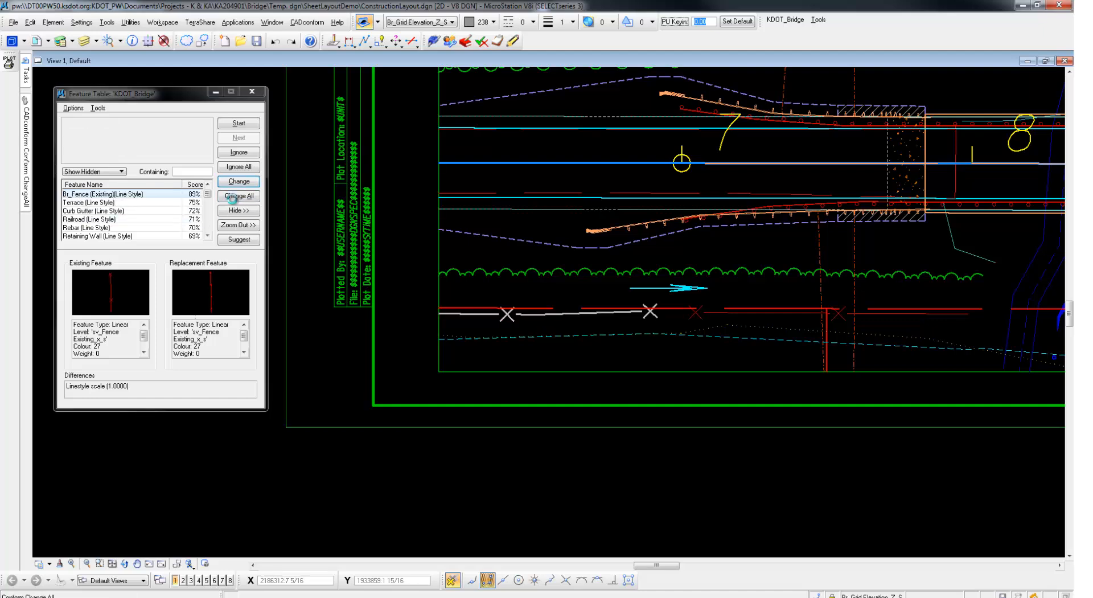
pyautogui.click(238, 138)
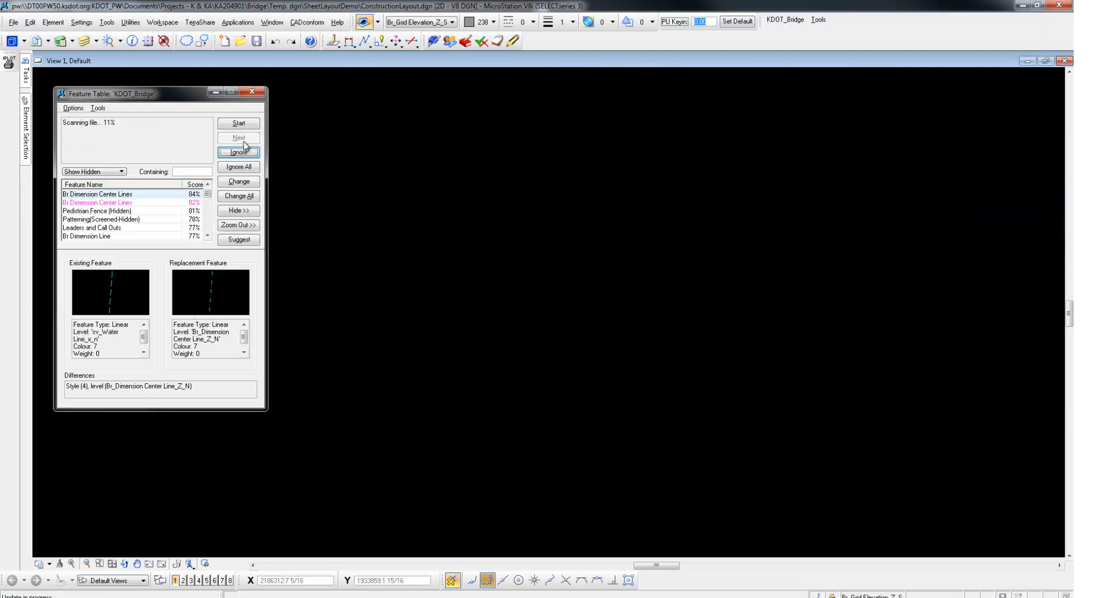
# Unbrand the file from KDOT_Bridge, then brand it with both the KDOT_Bridge and KDOT_Road feature tables and open them
pyautogui.click(98, 108)
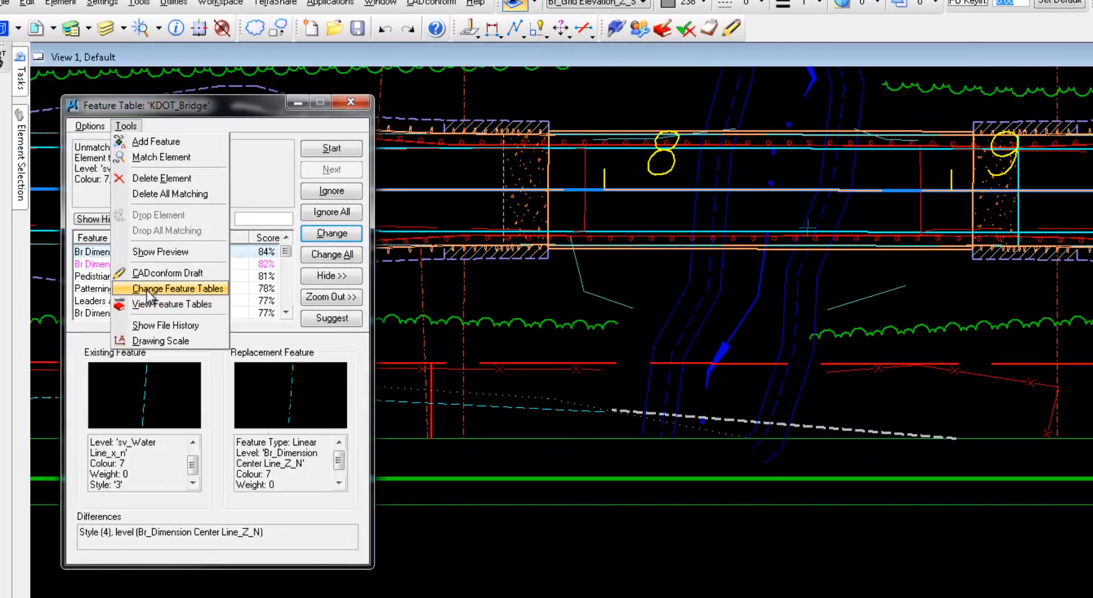
pyautogui.click(141, 282)
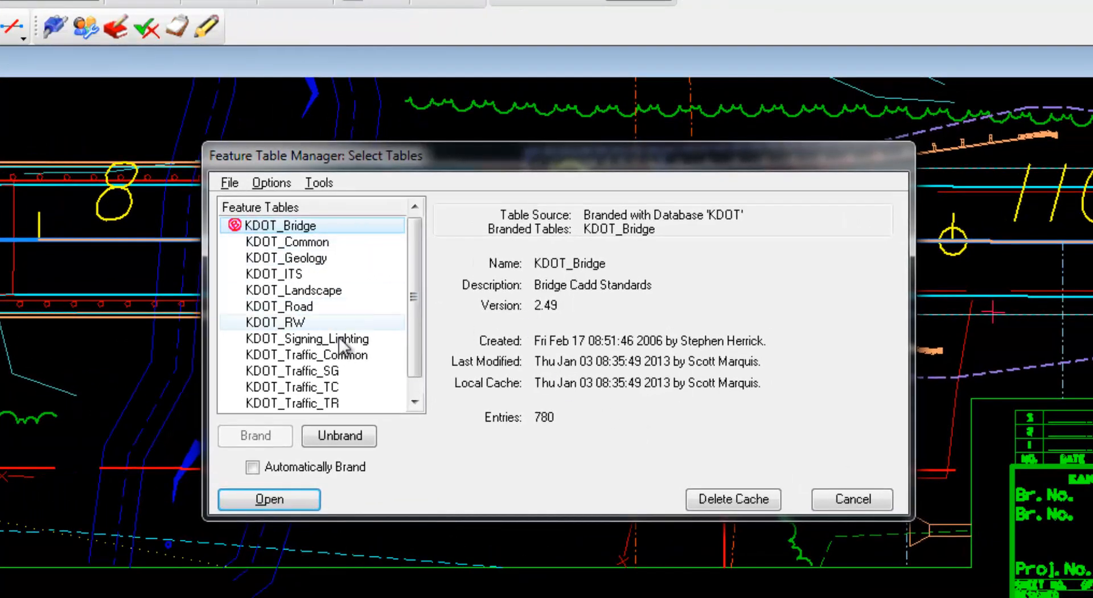
pyautogui.click(320, 437)
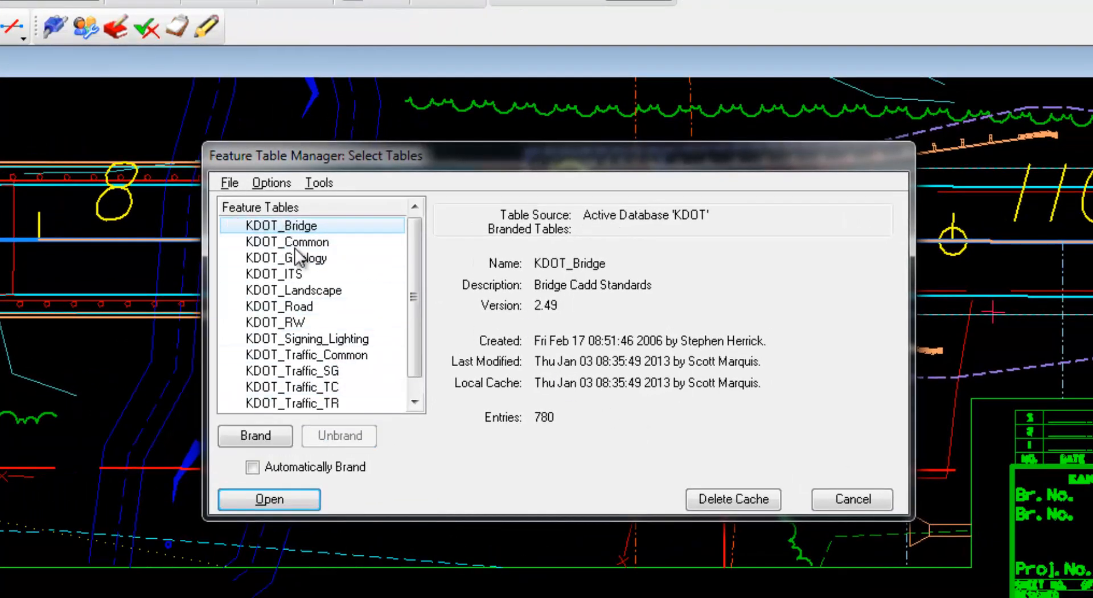
pyautogui.keyDown('ctrl'); pyautogui.click(309, 307); pyautogui.keyUp('ctrl')
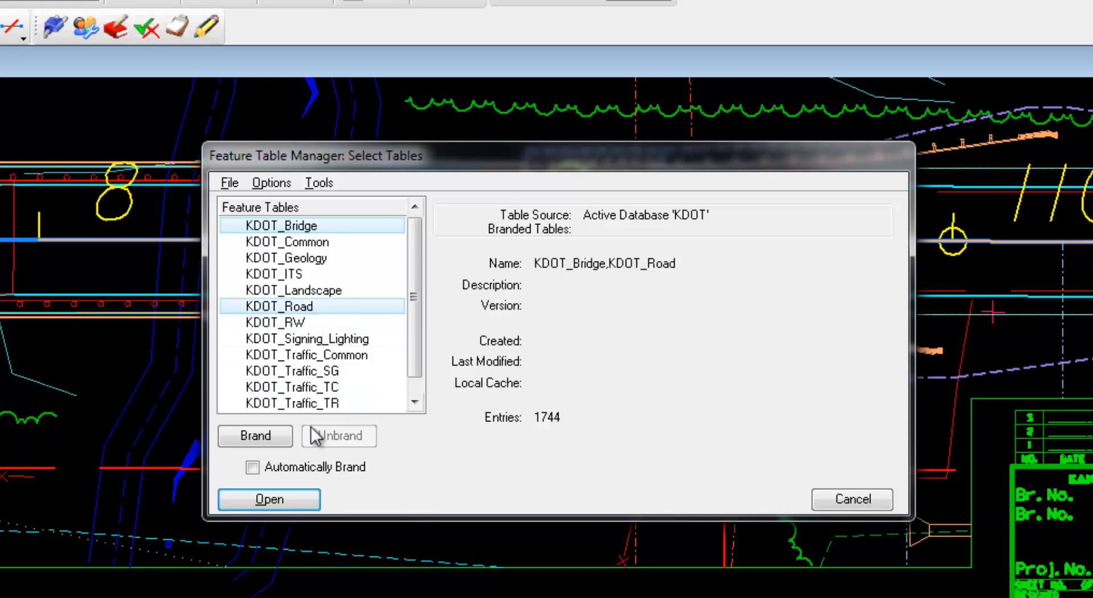
pyautogui.click(279, 438)
pyautogui.click(269, 498)
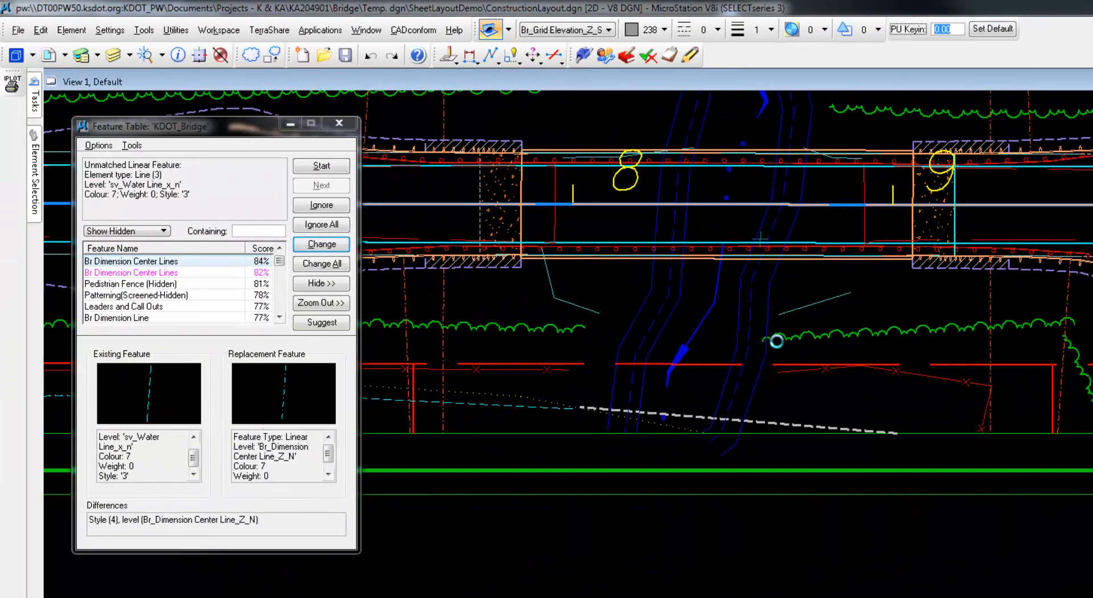
# Restart the conform check and change the unmatched stream bed line to Br_Streambed (Line Style)
pyautogui.click(321, 166)
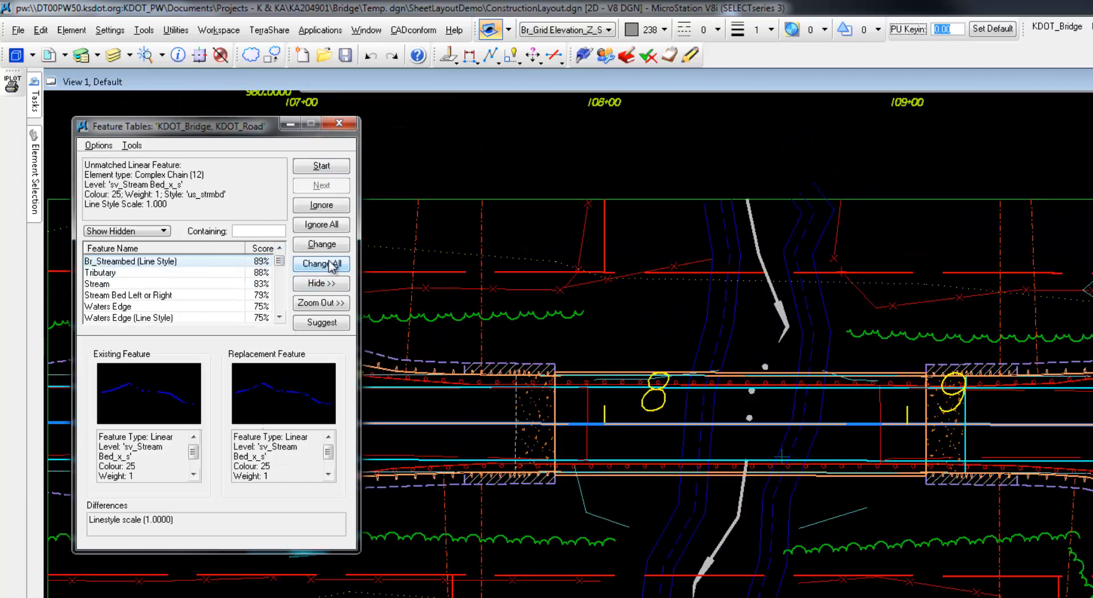
pyautogui.click(321, 243)
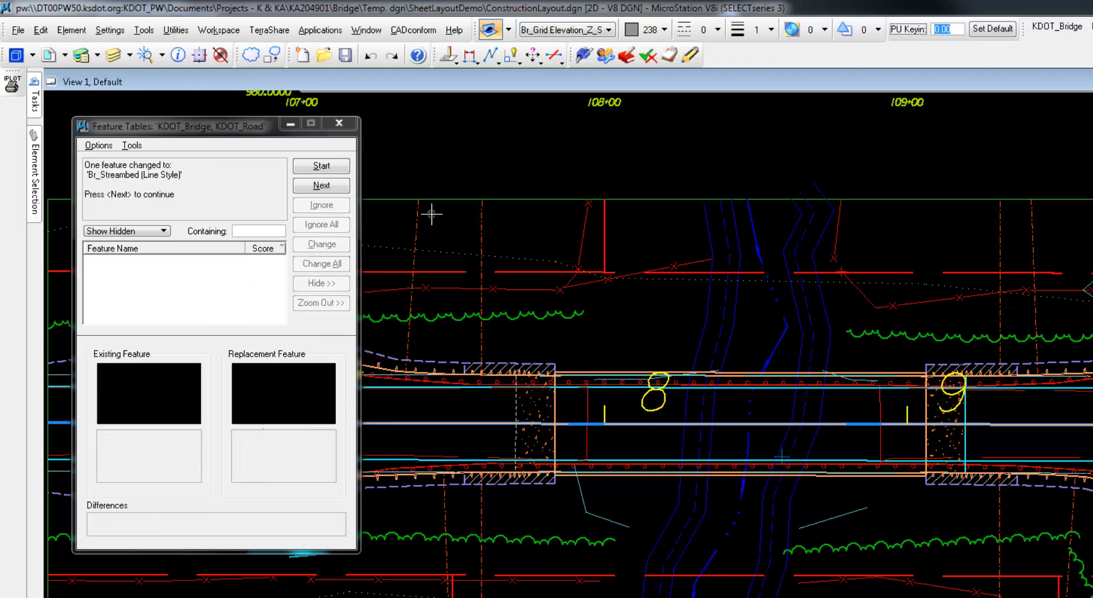
# Continue the check, filter the features by "stat", and change all matching mainline stationing text to ML Stationing Text #5
pyautogui.click(335, 185)
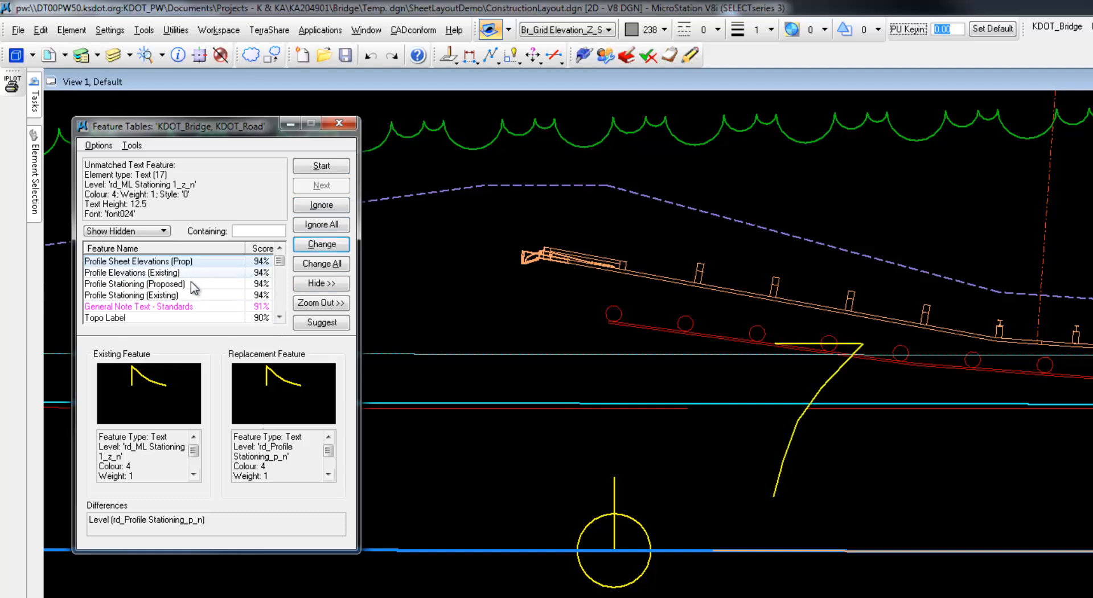
pyautogui.click(250, 233)
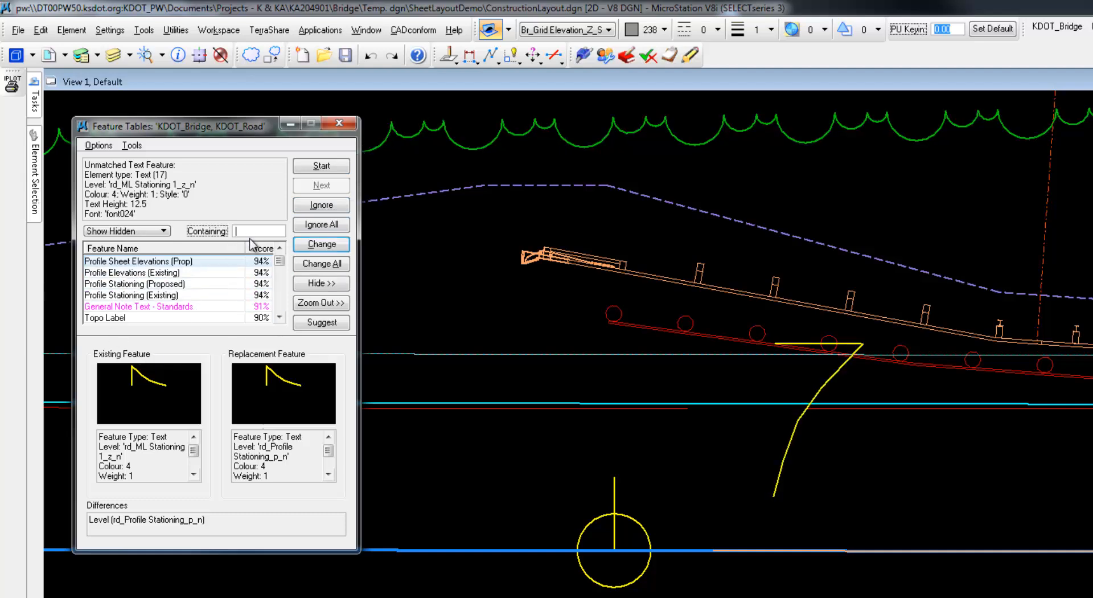
pyautogui.write('stat')
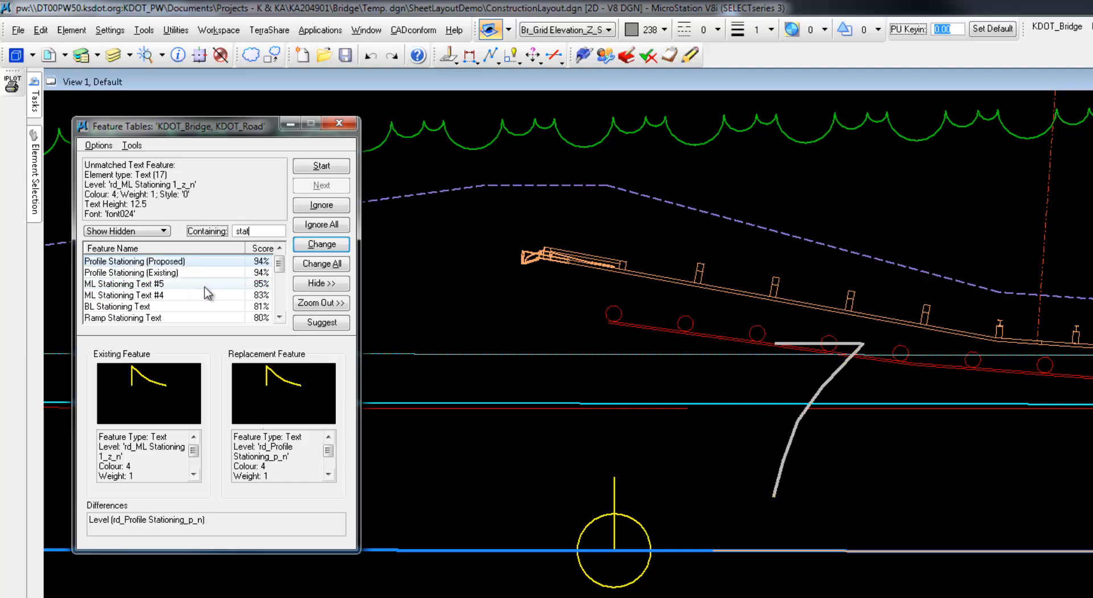
pyautogui.click(251, 283)
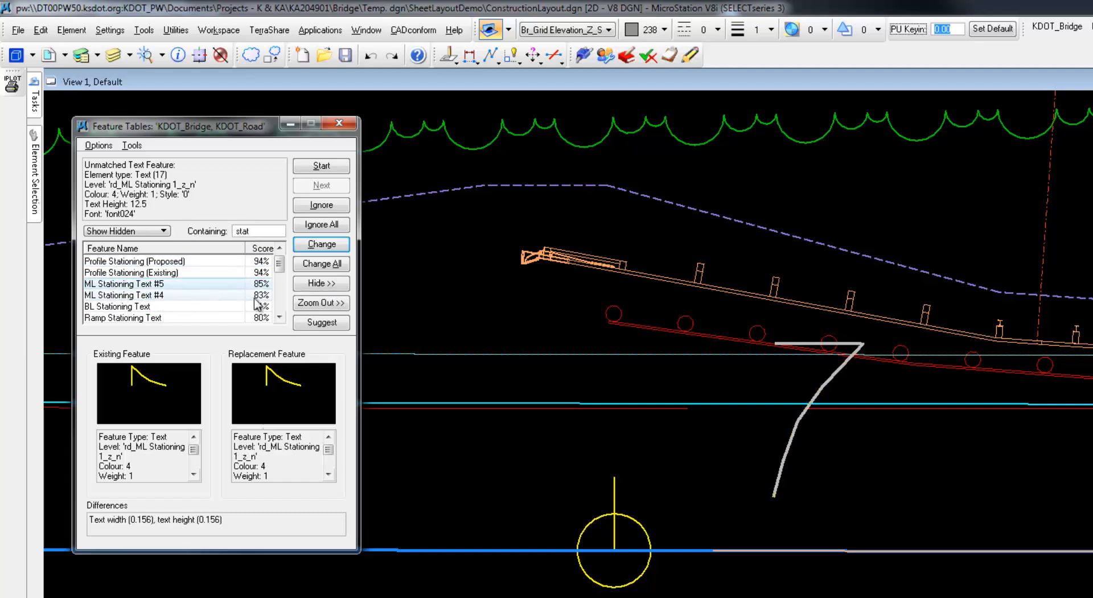
pyautogui.click(322, 264)
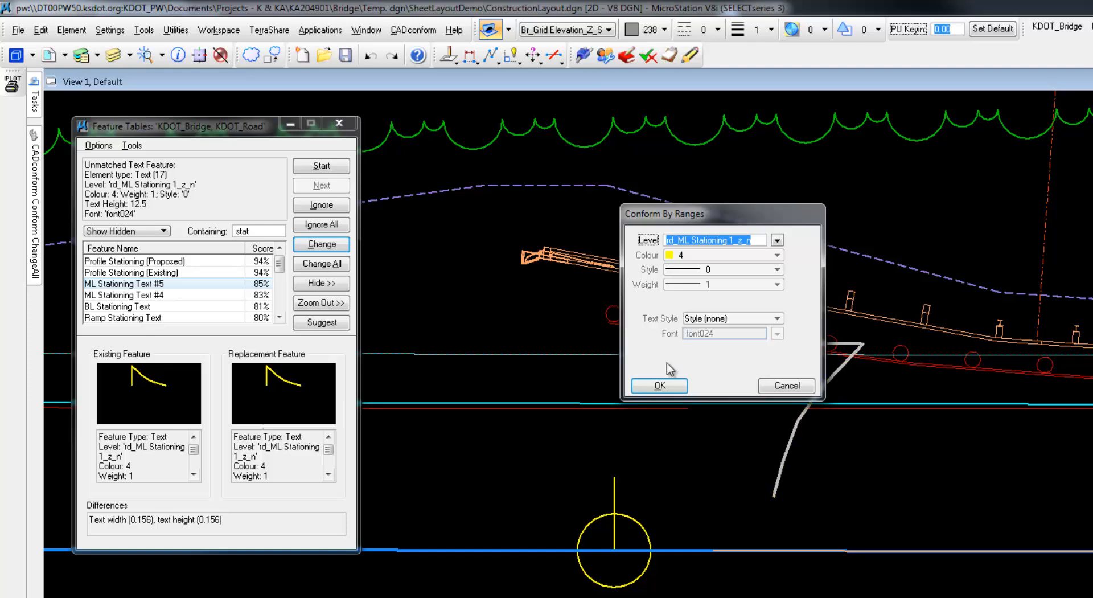
pyautogui.click(652, 384)
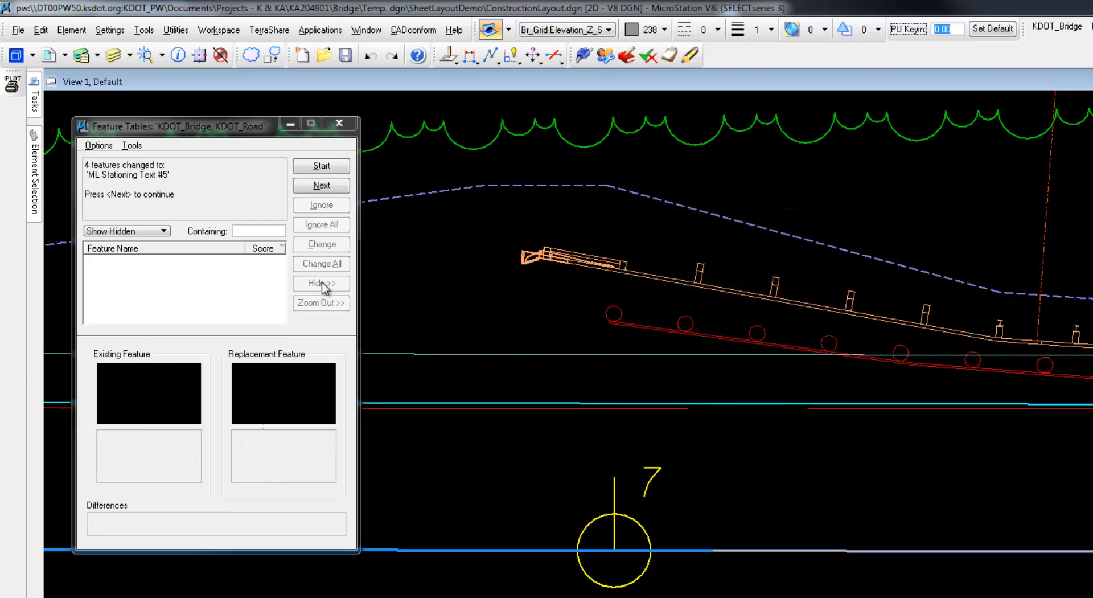
# Continue the check, isolate the unmatched section line to identify it, and change it to Br_Section Line (Line Style)
pyautogui.click(322, 191)
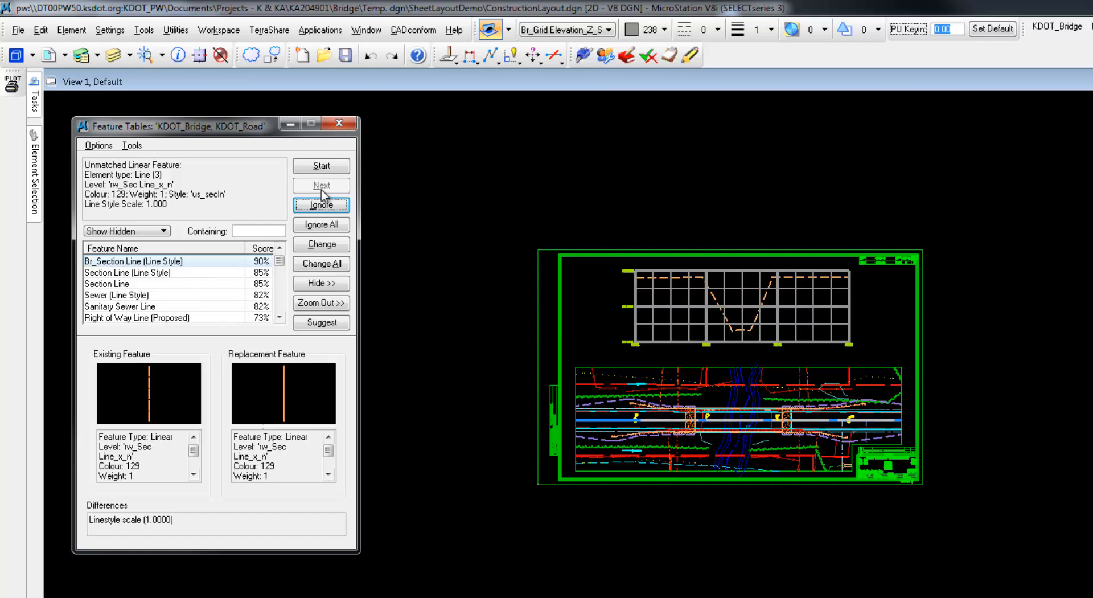
pyautogui.click(322, 284)
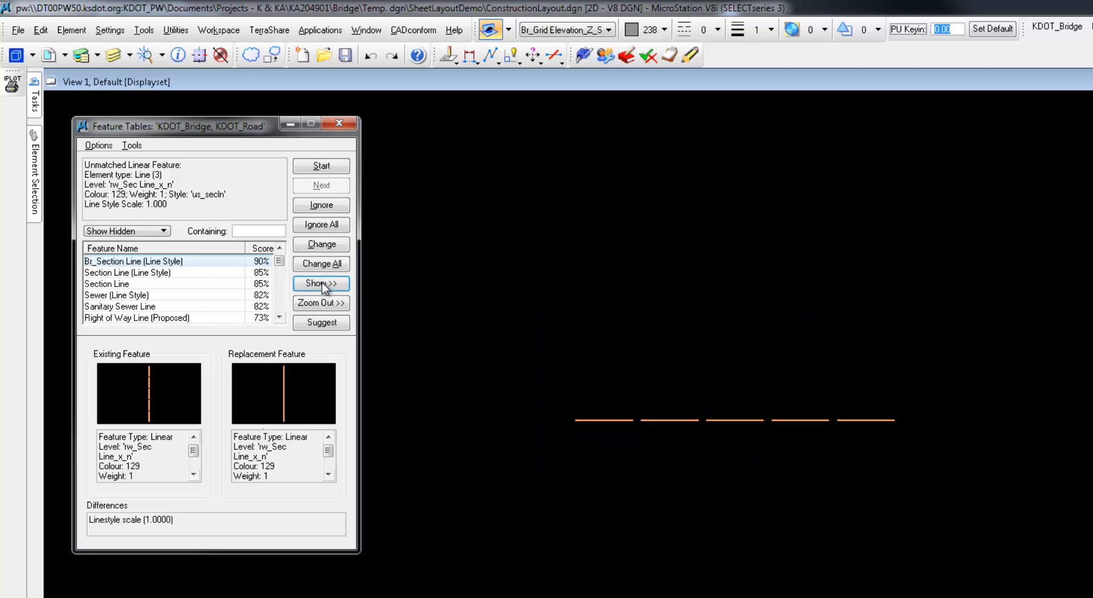
pyautogui.click(323, 284)
pyautogui.click(335, 248)
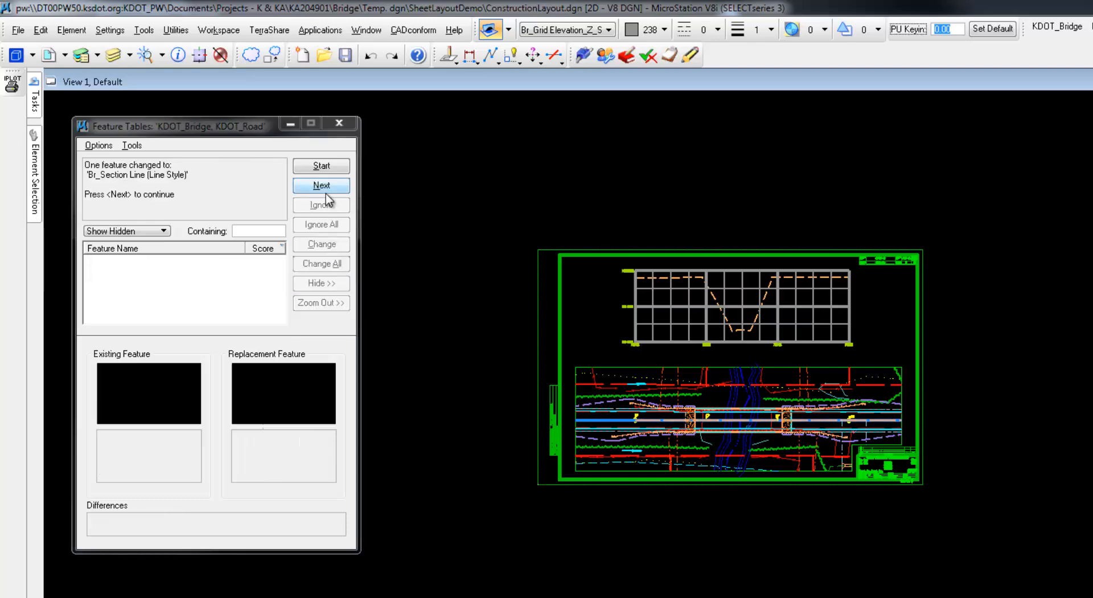
# Change all matching right of way lines to Br_Right of Way Line (Existing) and permanent easement lines to Br_Easment Lines - Perm. Existing(LineStyle)
pyautogui.click(326, 192)
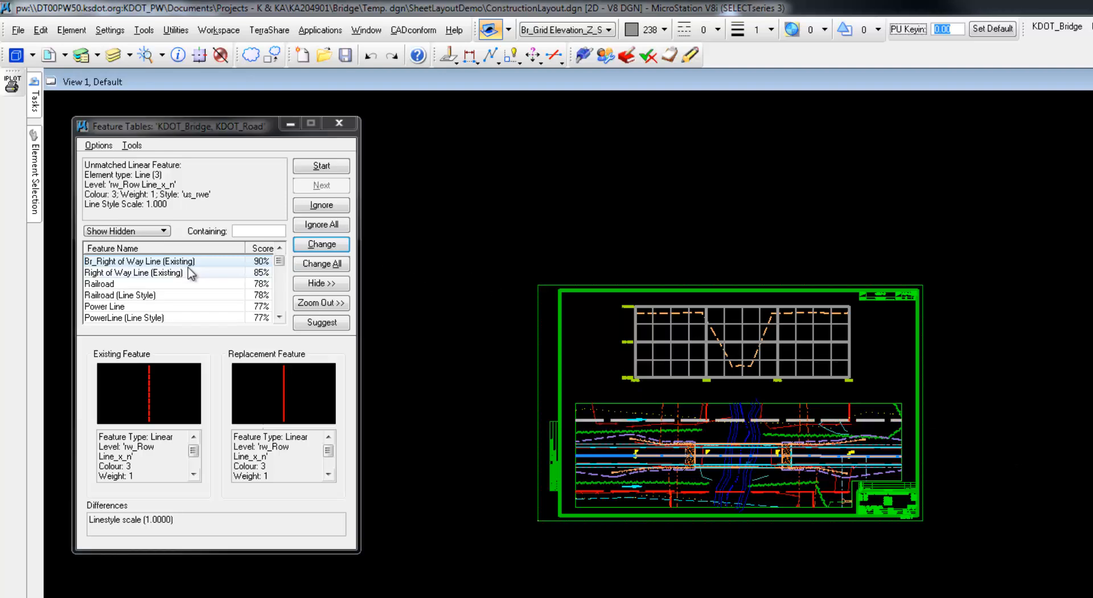
pyautogui.click(336, 264)
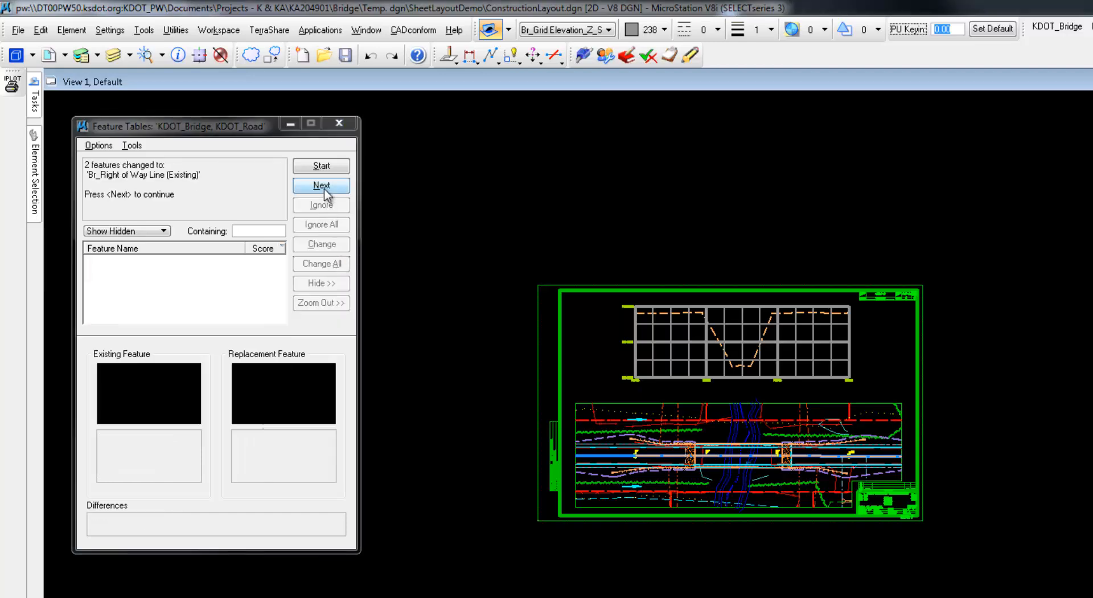
pyautogui.click(323, 188)
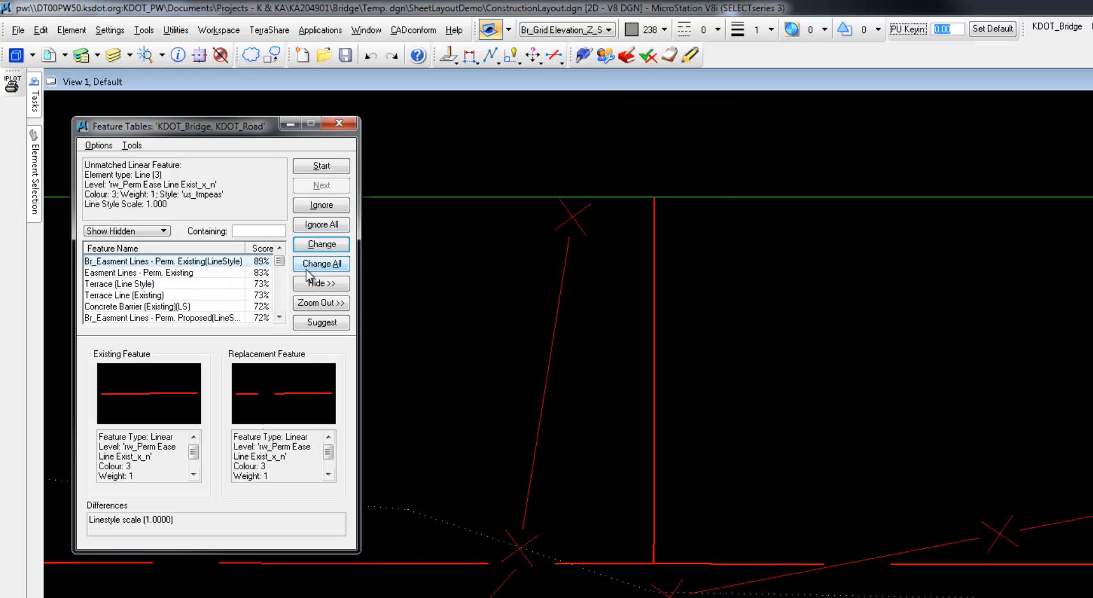
pyautogui.click(327, 264)
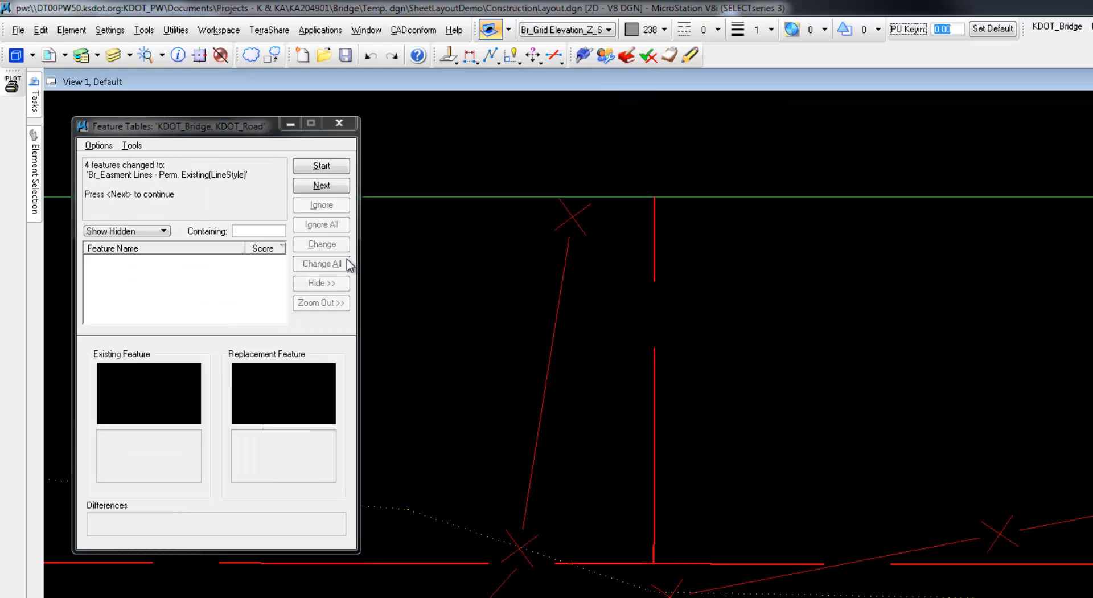
# Continue the check and delete all ellipse elements matching the unmatched shape on the rd_Area Patterns Normal_z_n level
pyautogui.click(333, 189)
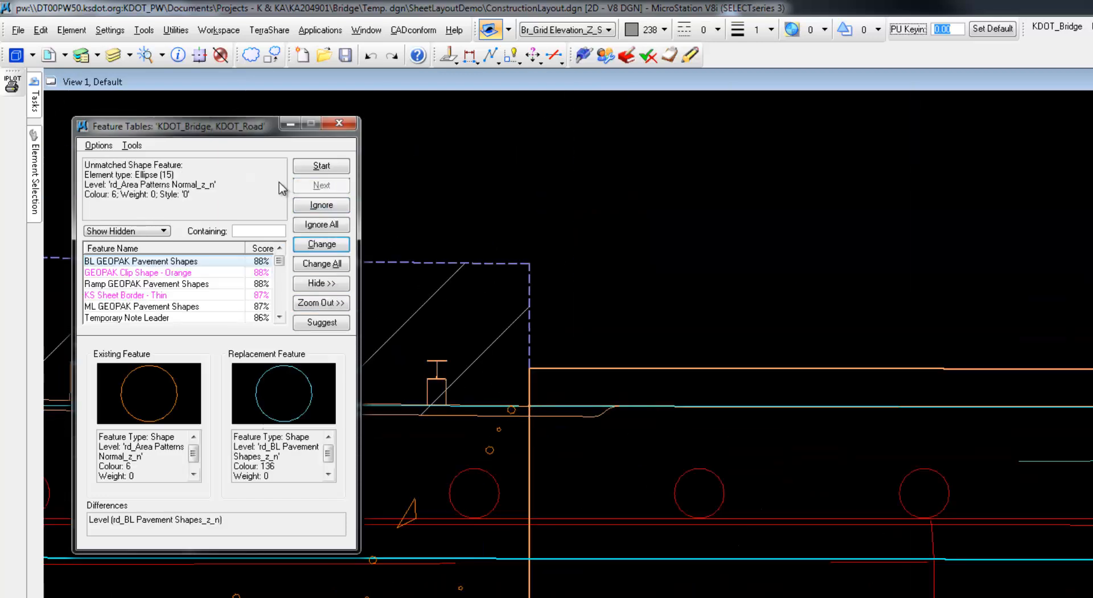
pyautogui.click(131, 146)
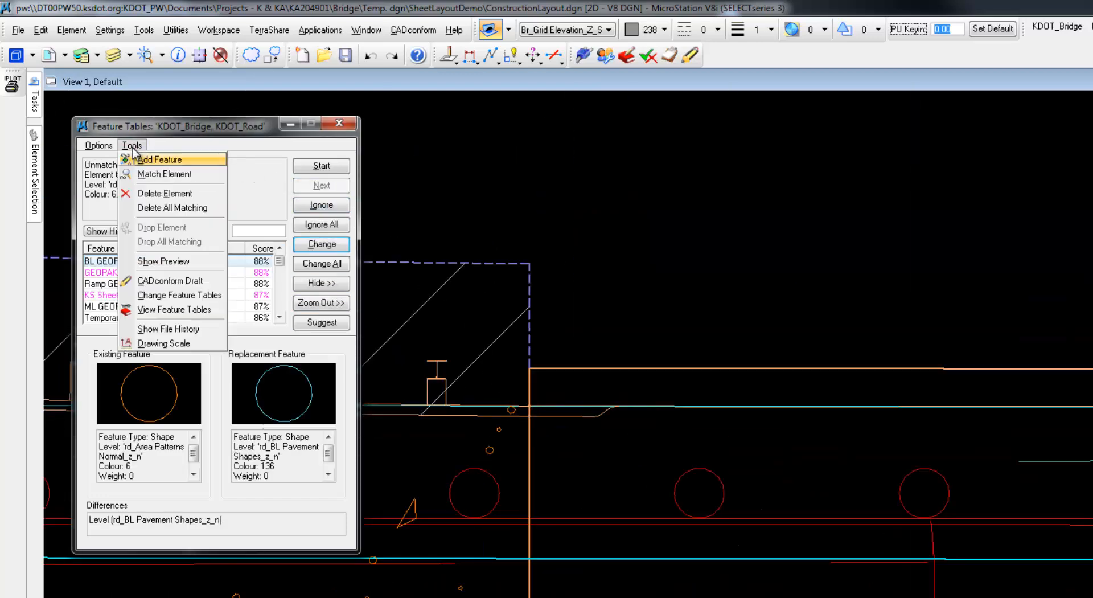
pyautogui.click(146, 205)
pyautogui.click(665, 366)
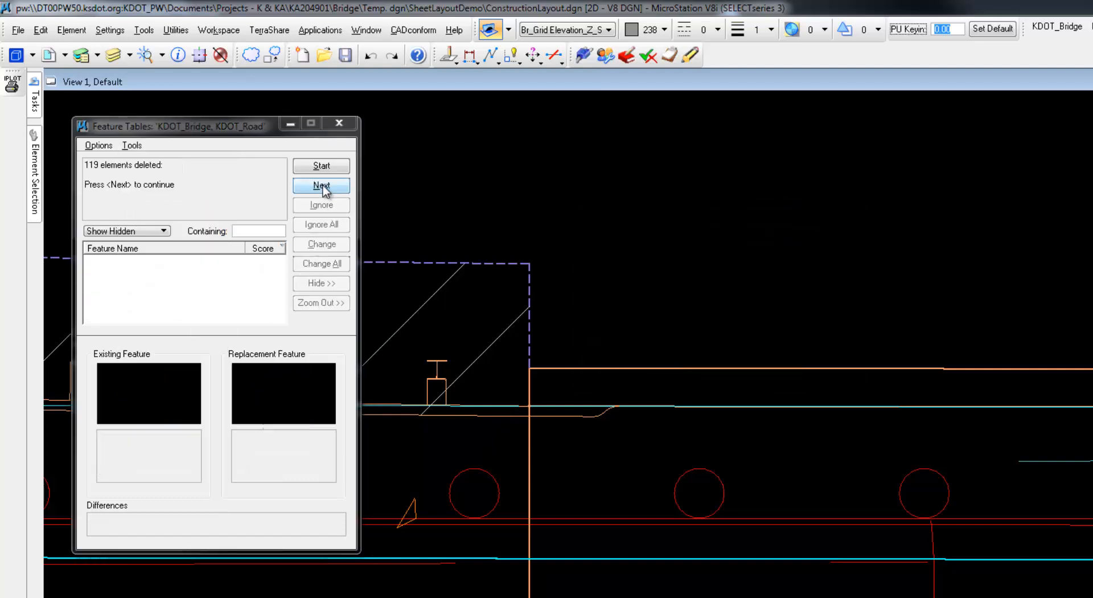
# Continue the check, zoom out on the unmatched arc, and delete all matching arcs on the rd_Area Patterns Normal_z_n level
pyautogui.click(322, 186)
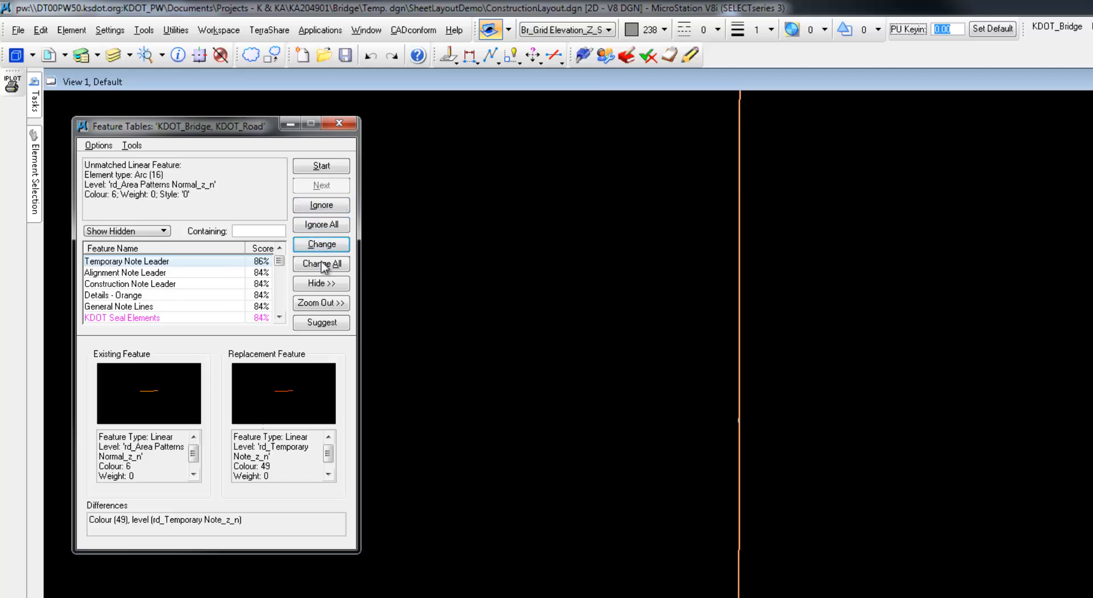
pyautogui.click(322, 304)
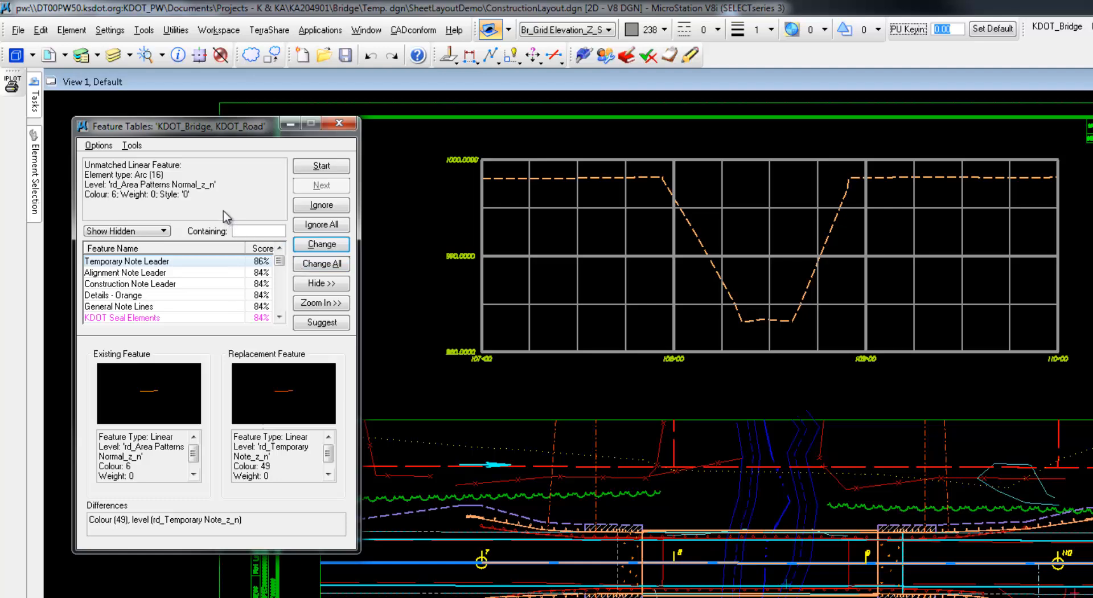
pyautogui.click(131, 146)
pyautogui.click(176, 209)
pyautogui.click(664, 365)
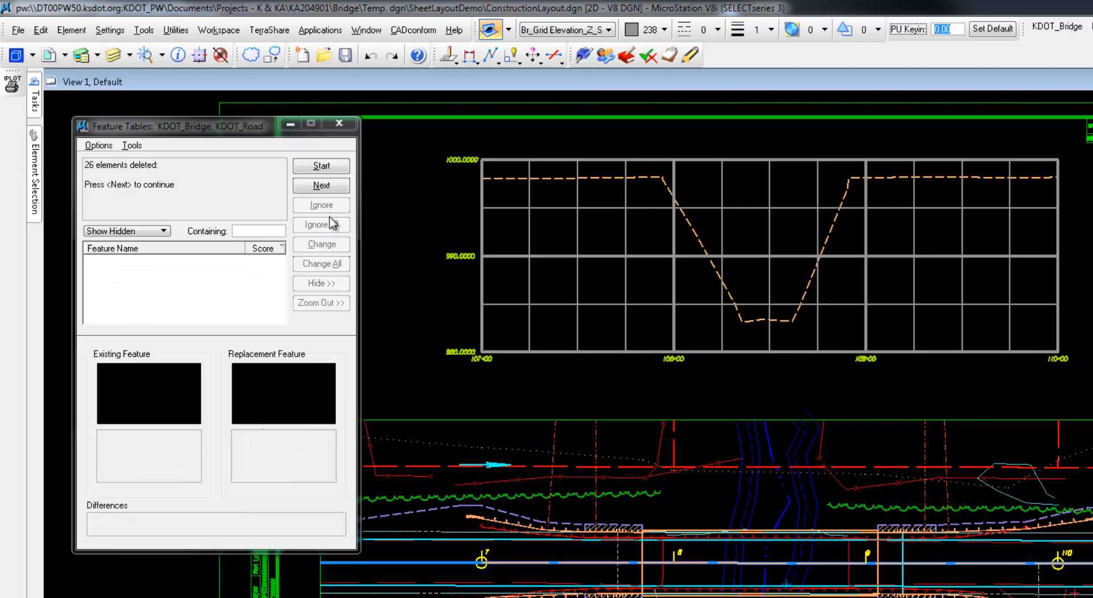
# Continue the check and change all matching DRAINP arrow cells to Drainage Arrow (Proposed)
pyautogui.click(336, 190)
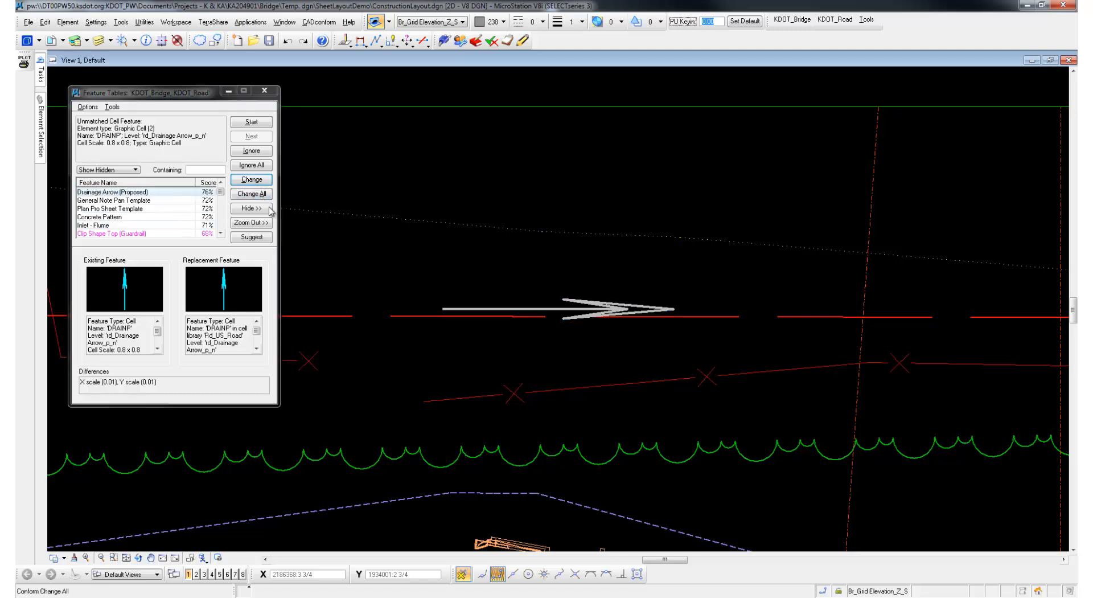
pyautogui.click(435, 332)
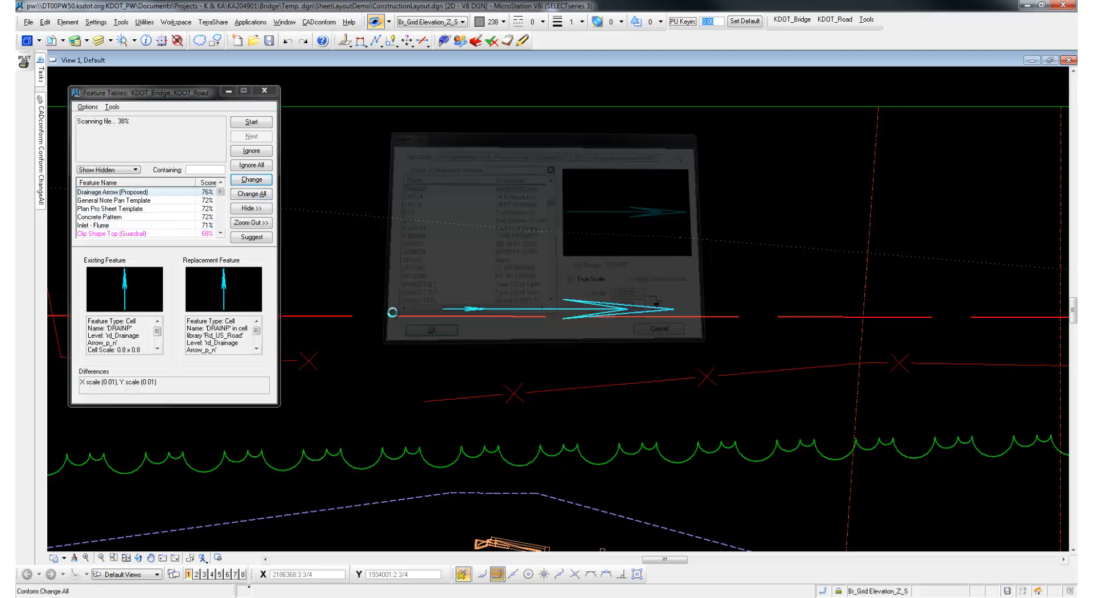
pyautogui.click(251, 136)
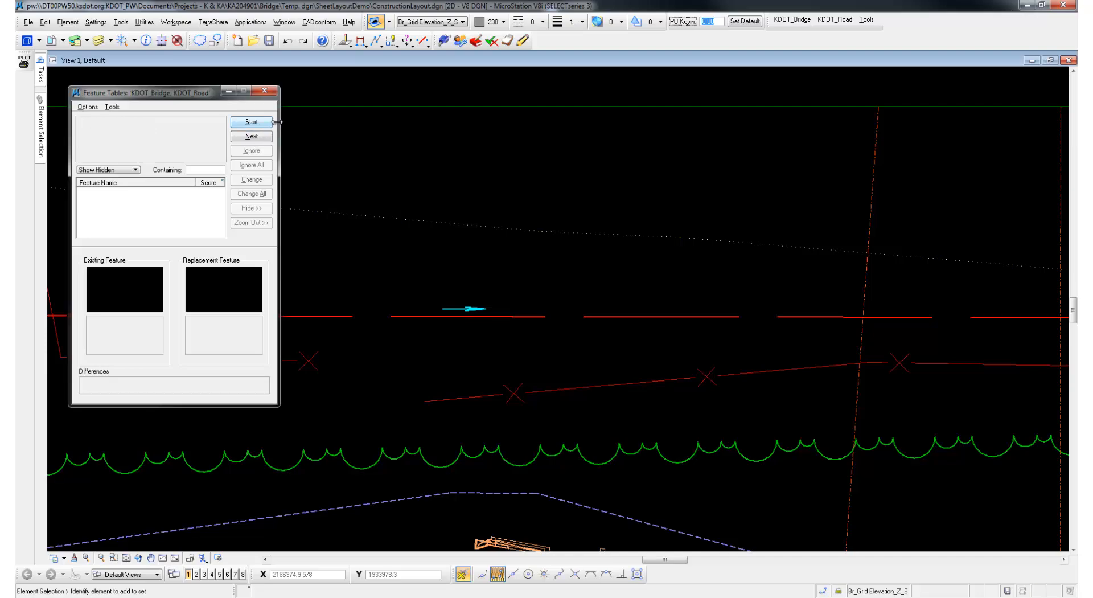
# Rerun the conform check on the whole file to verify its features, then close the check
pyautogui.click(251, 122)
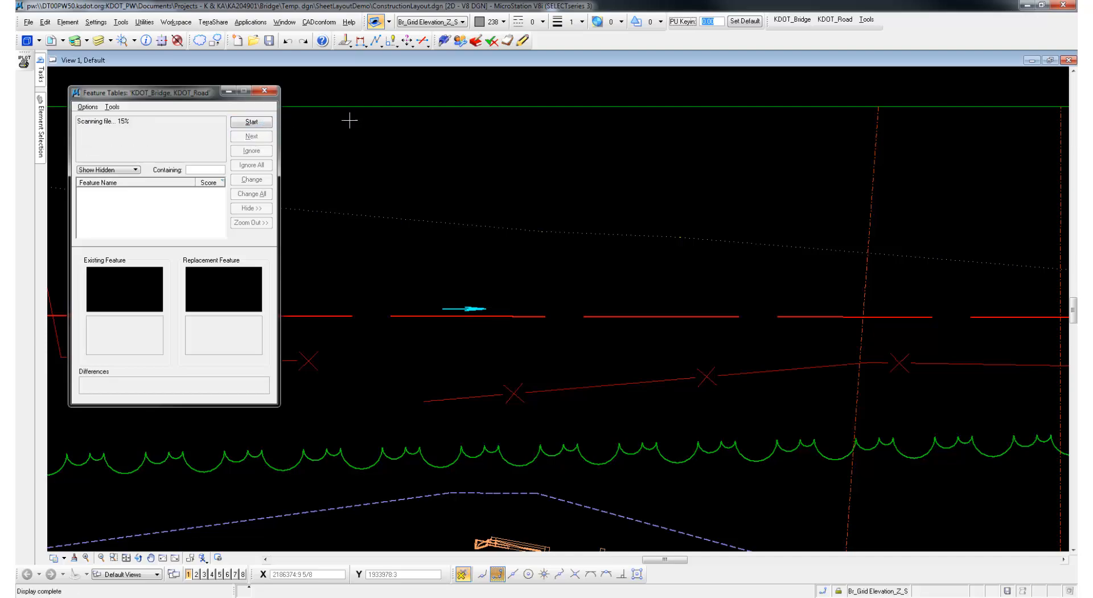
pyautogui.scroll(-3, 772, 432)
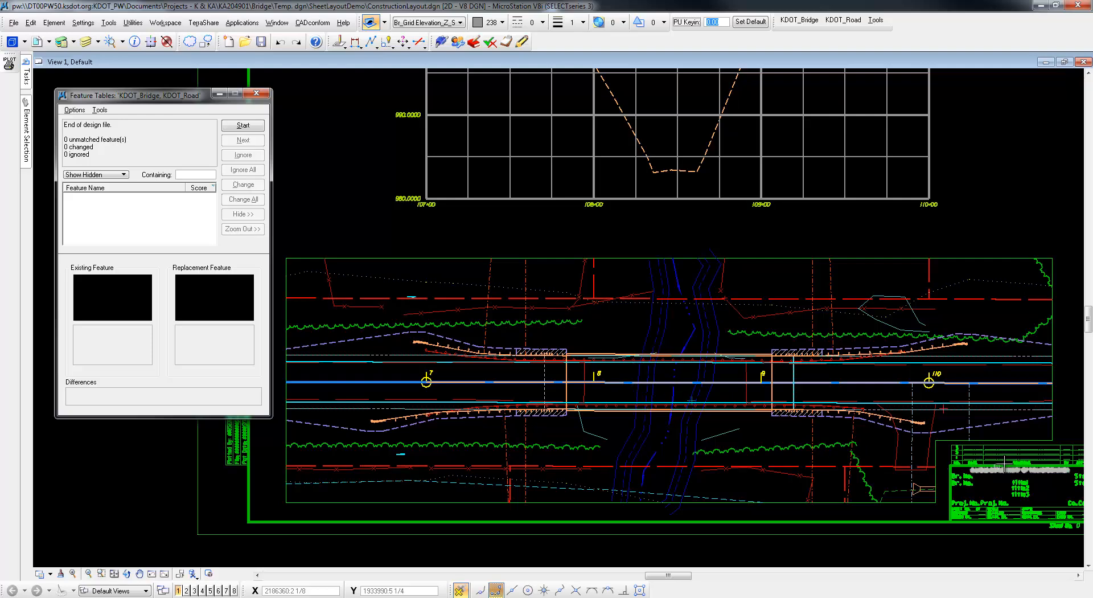
pyautogui.click(257, 93)
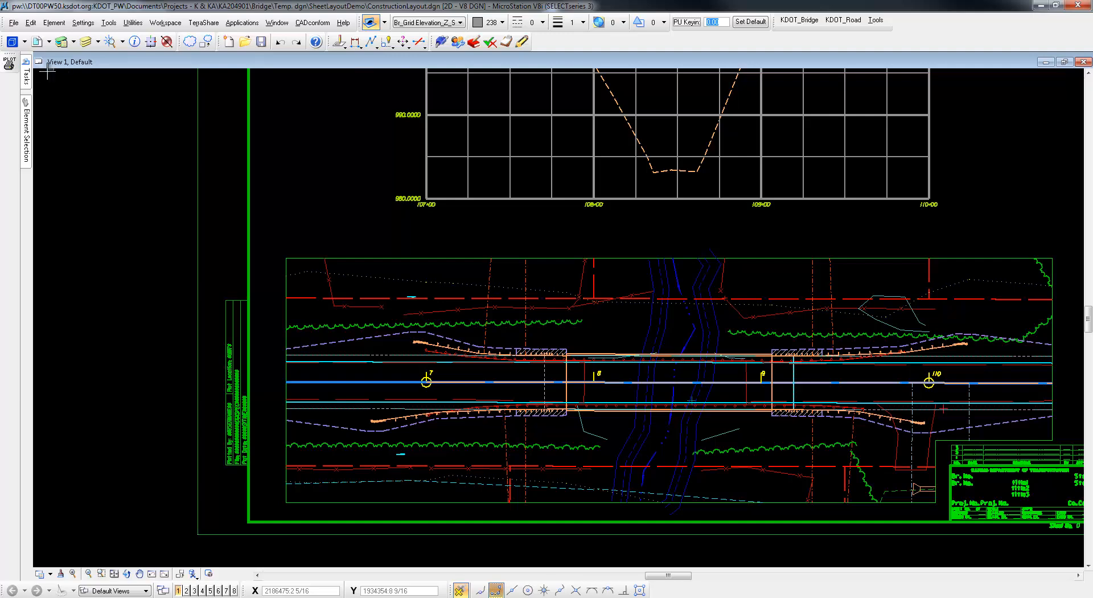
# Turn off the display of Constructions in the view attributes and fit the whole sheet in the view
pyautogui.moveTo(27, 81)
pyautogui.click(51, 574)
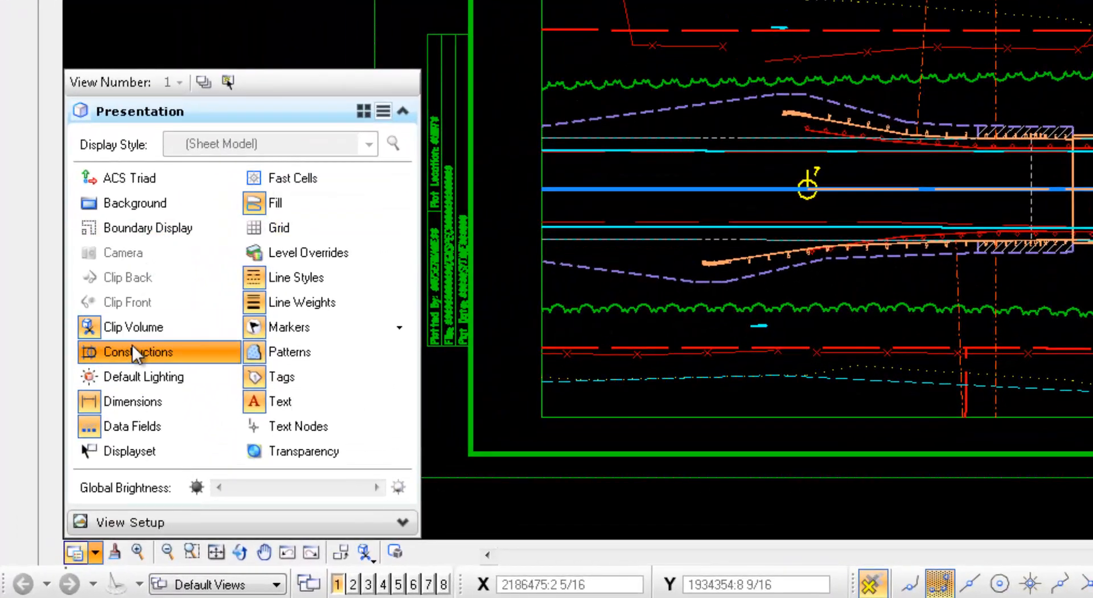
pyautogui.click(132, 348)
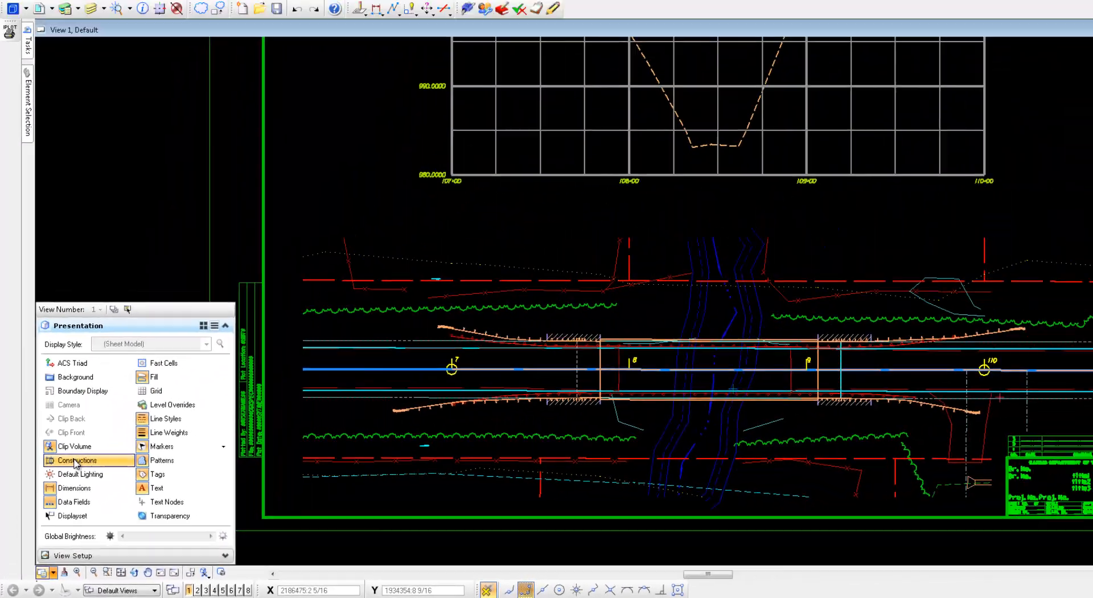
pyautogui.click(75, 461)
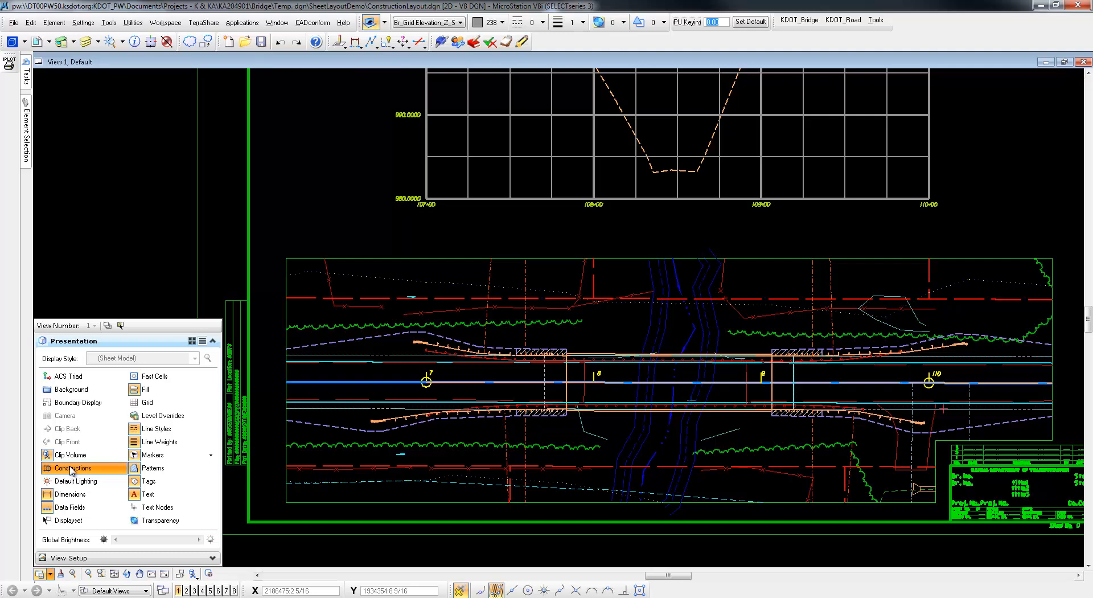
pyautogui.click(71, 470)
pyautogui.click(71, 468)
pyautogui.click(72, 468)
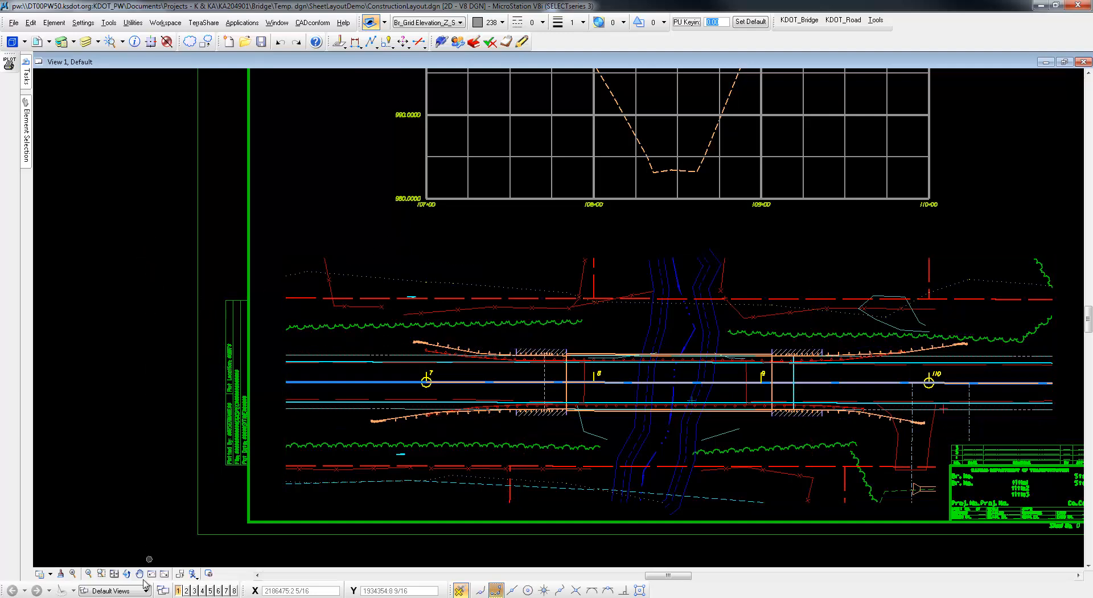
pyautogui.click(114, 574)
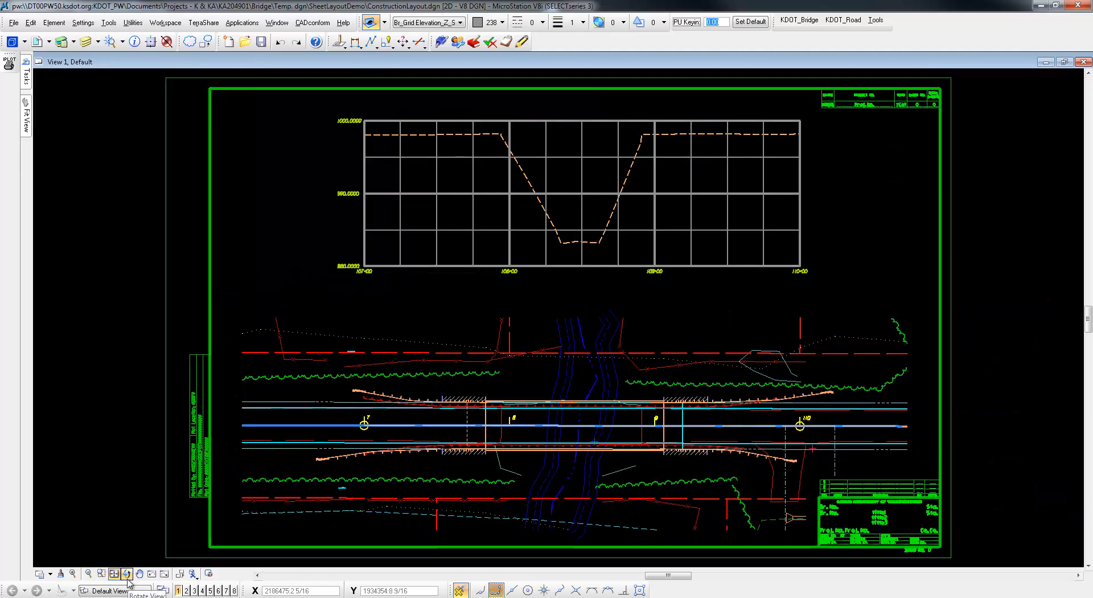